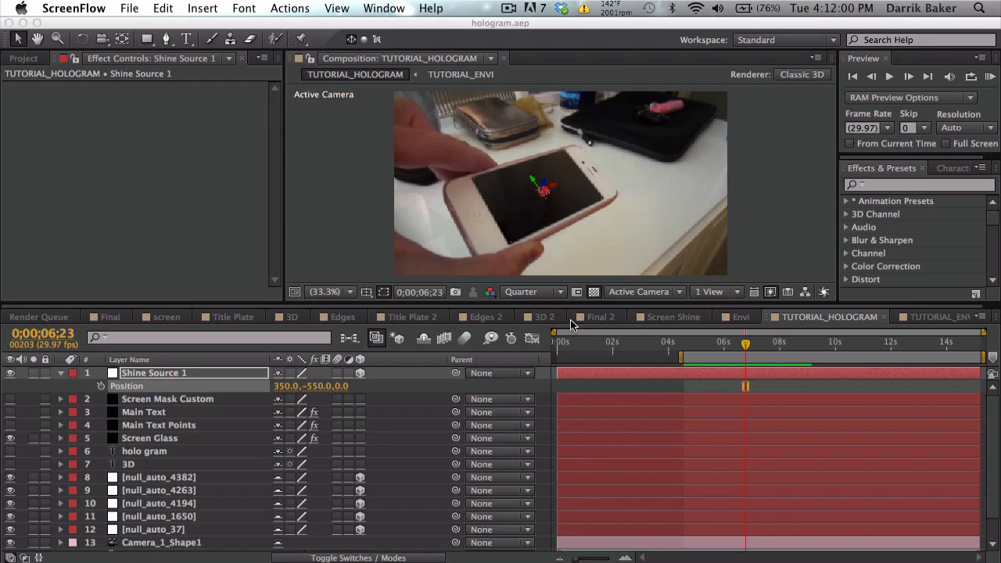
# Scrub through the phone footage and leave the current time at 0;00;06;29
pyautogui.click(712, 348)
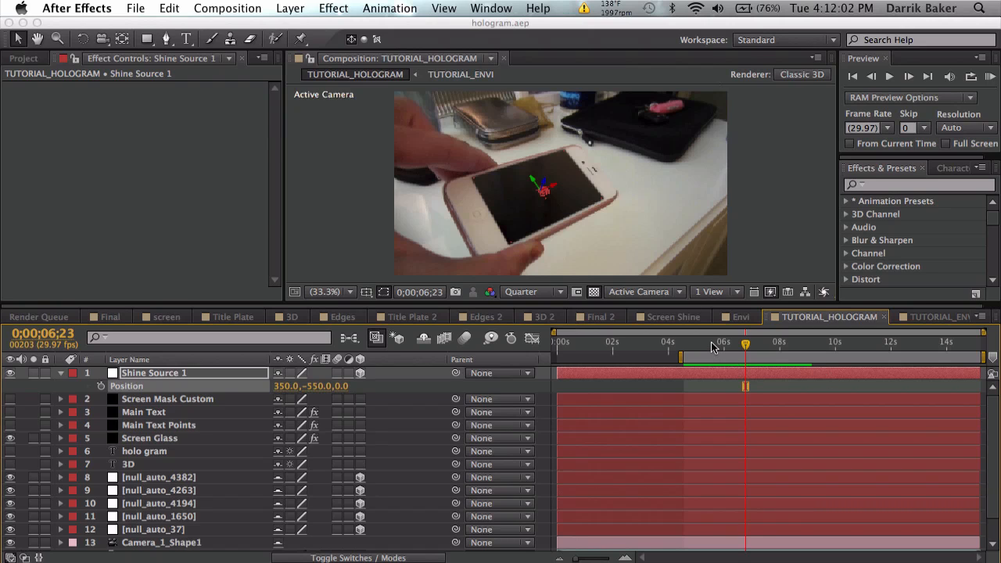
pyautogui.click(712, 348)
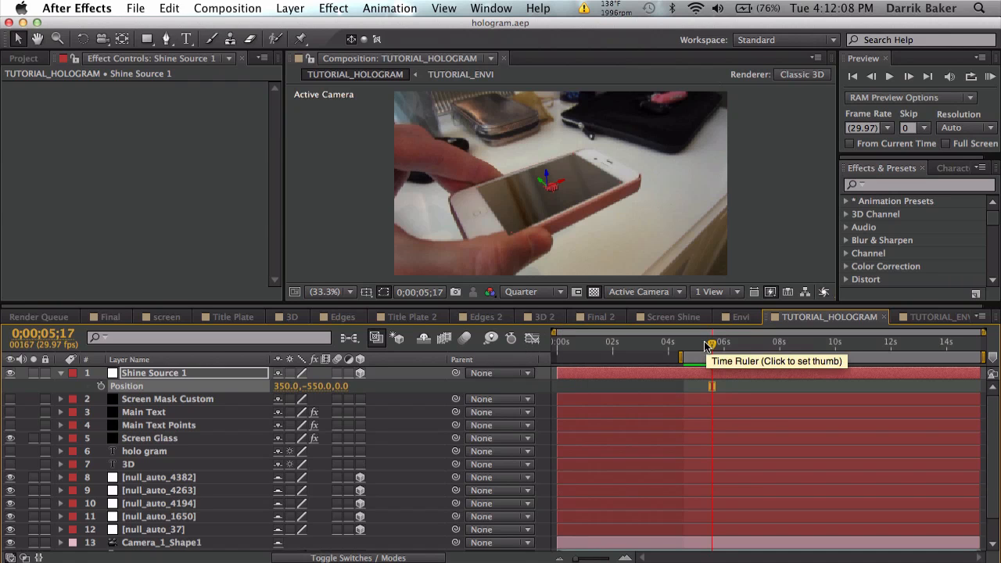
pyautogui.click(707, 345)
pyautogui.moveTo(708, 345); pyautogui.dragTo(750, 347)
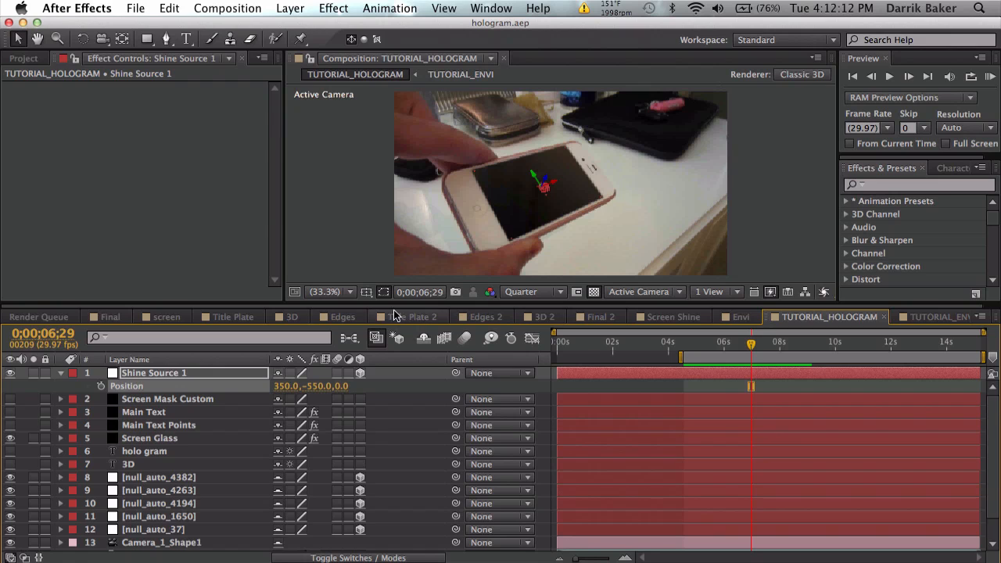
# Review the FOOTAGE and Screen Glass layers, and make the Main Text and Main Text Points layers visible
pyautogui.moveTo(395, 305); pyautogui.dragTo(394, 254)
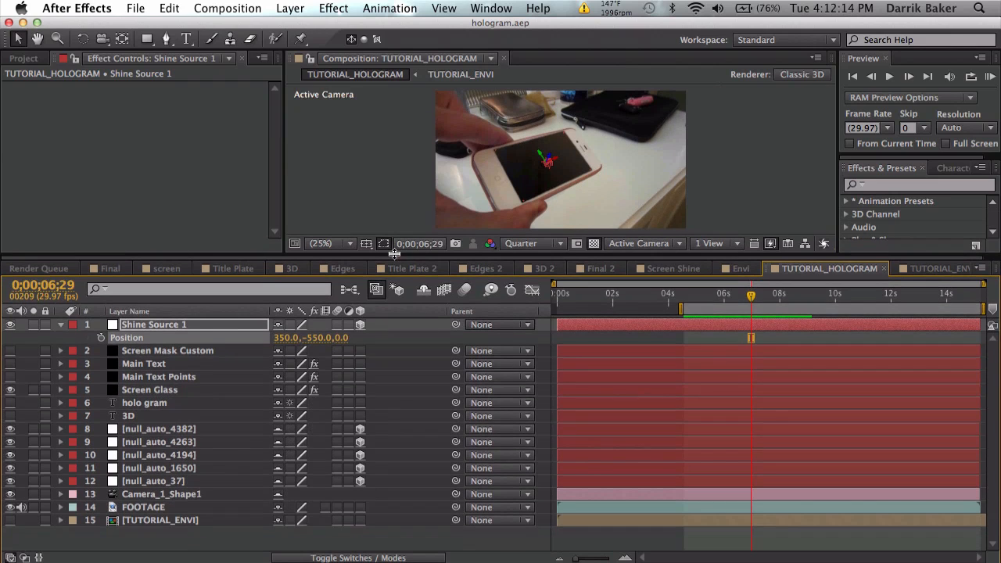
pyautogui.click(179, 508)
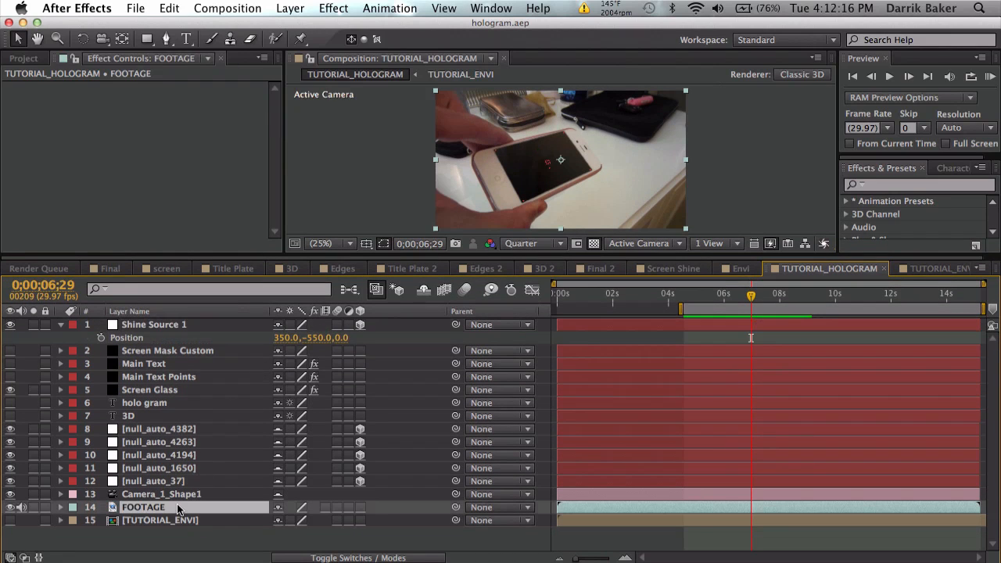
pyautogui.click(171, 391)
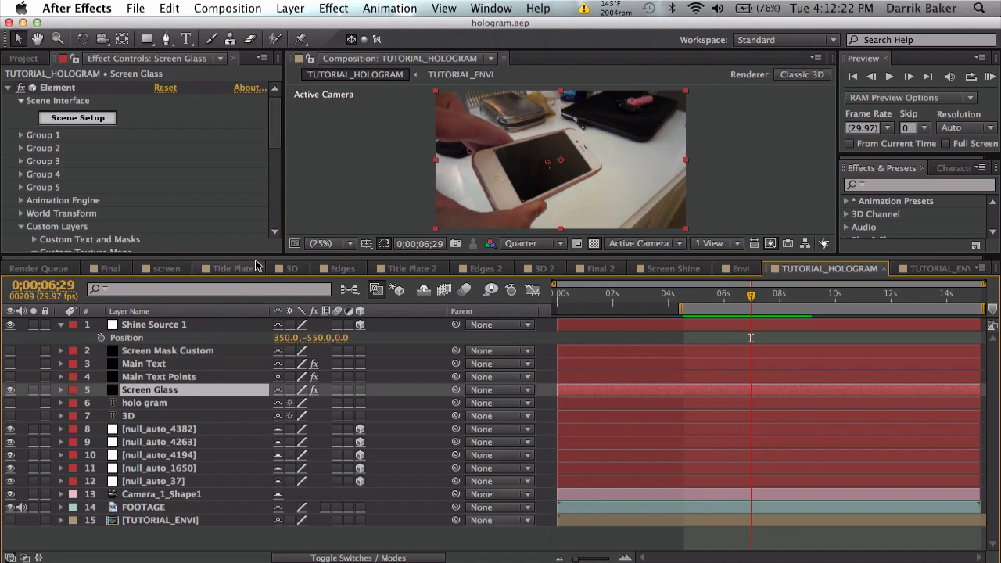
pyautogui.moveTo(258, 252); pyautogui.dragTo(258, 303)
pyautogui.moveTo(10, 434); pyautogui.dragTo(8, 405)
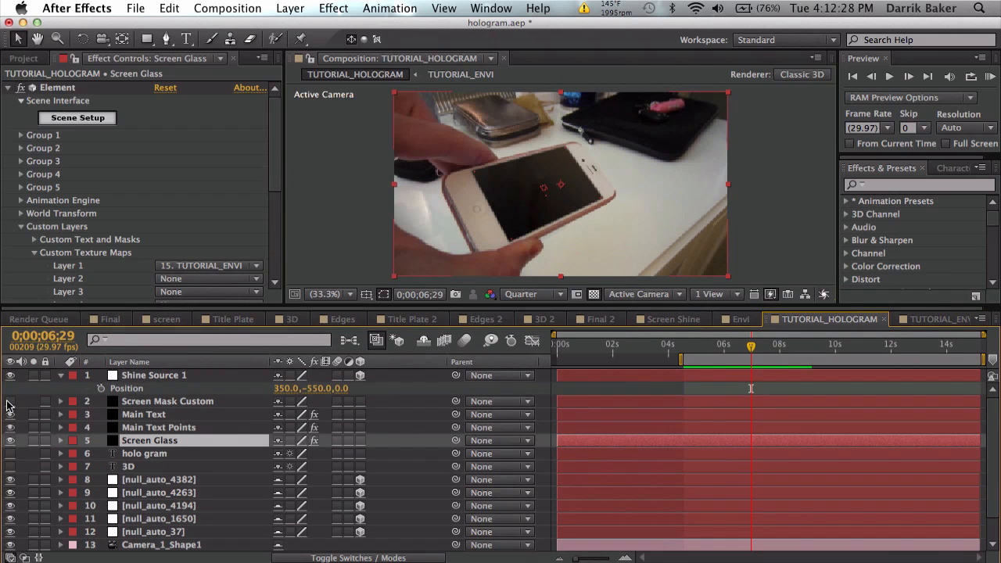
# Open the Main Text layer's Element scene setup and examine the Outside_Glow material from its bevel values down to the Advanced options
pyautogui.click(148, 414)
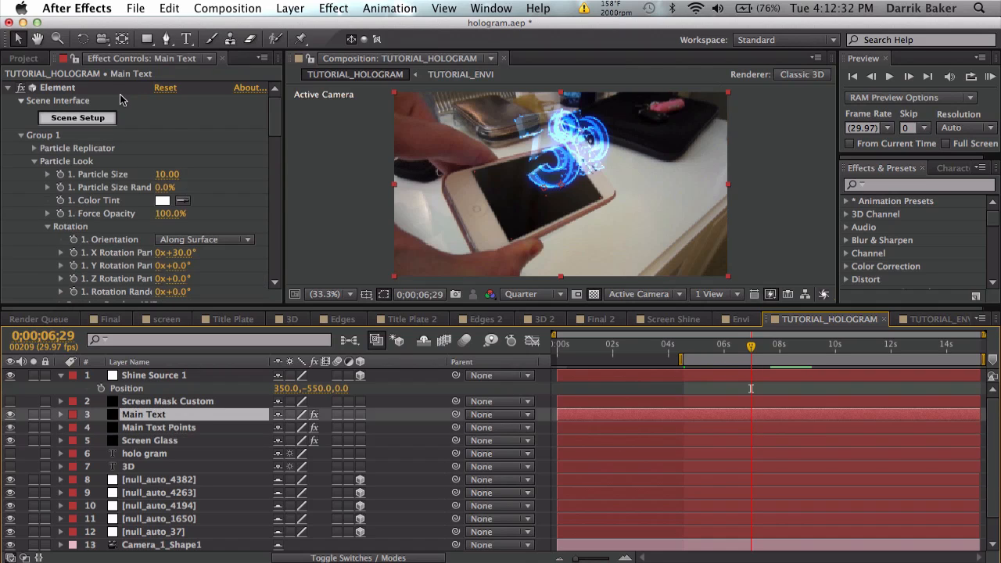
pyautogui.click(101, 118)
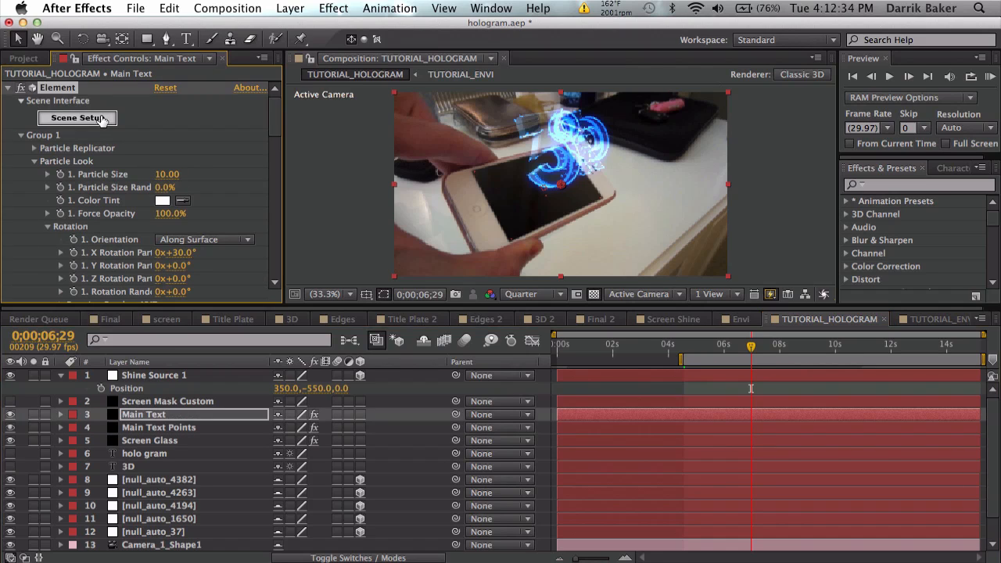
pyautogui.moveTo(339, 216); pyautogui.dragTo(324, 241)
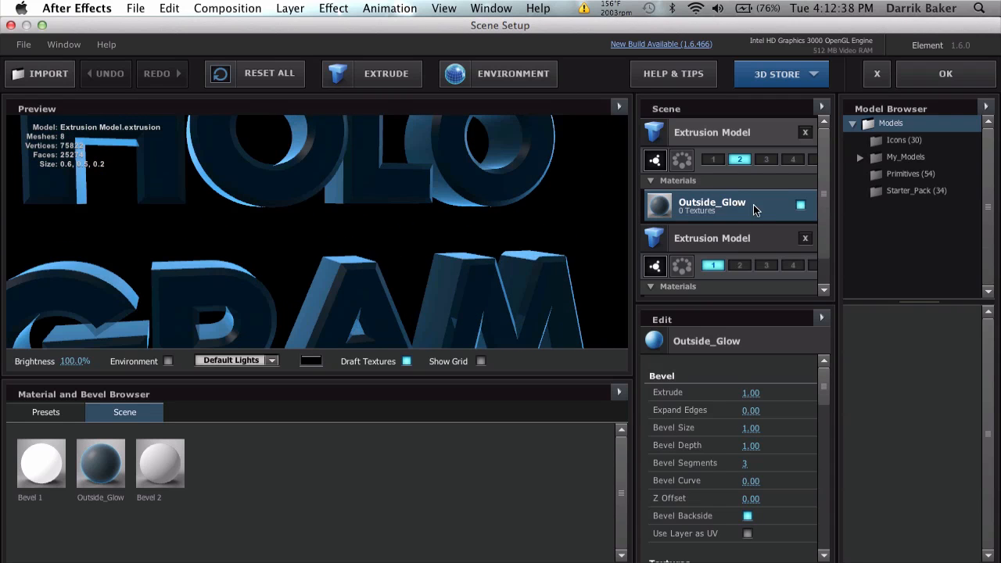
pyautogui.scroll(-1, 734, 476)
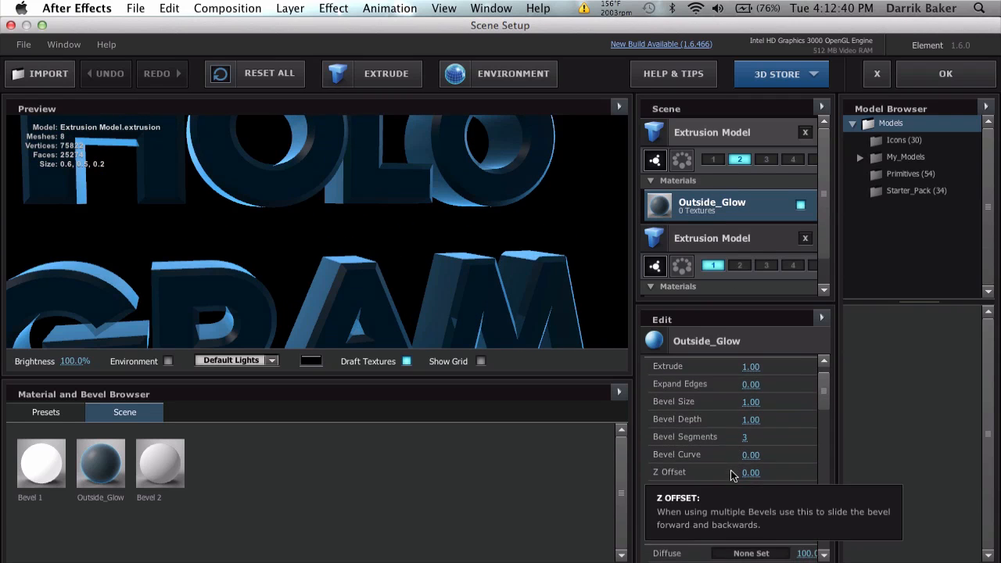
pyautogui.scroll(-10, 806, 491)
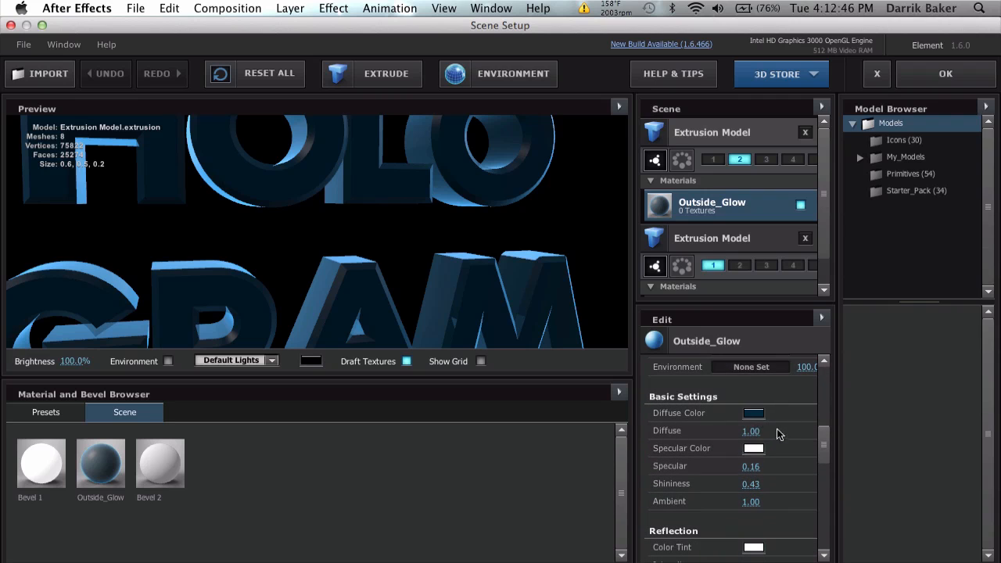
pyautogui.scroll(-4, 793, 467)
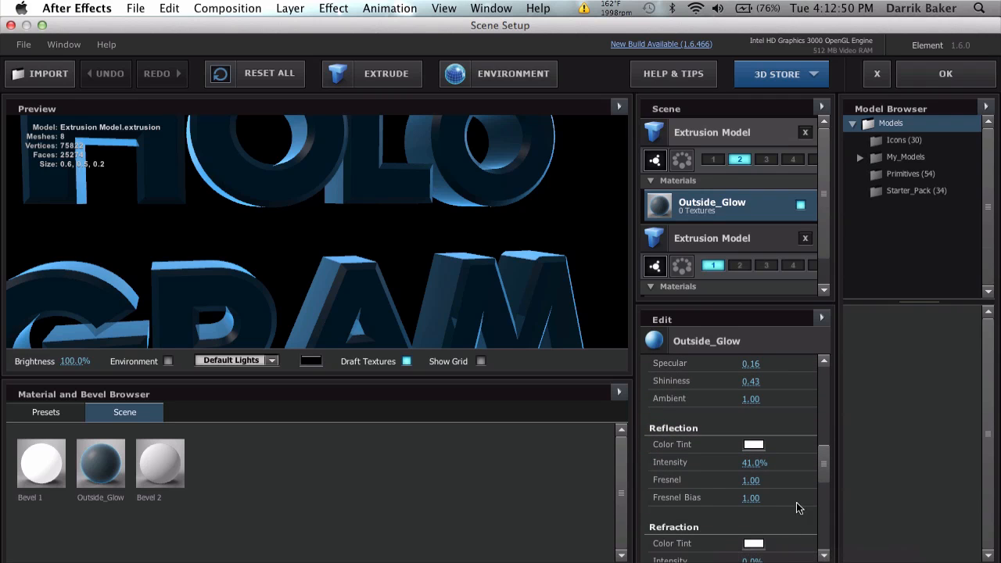
pyautogui.scroll(-1, 798, 513)
pyautogui.scroll(-6, 798, 513)
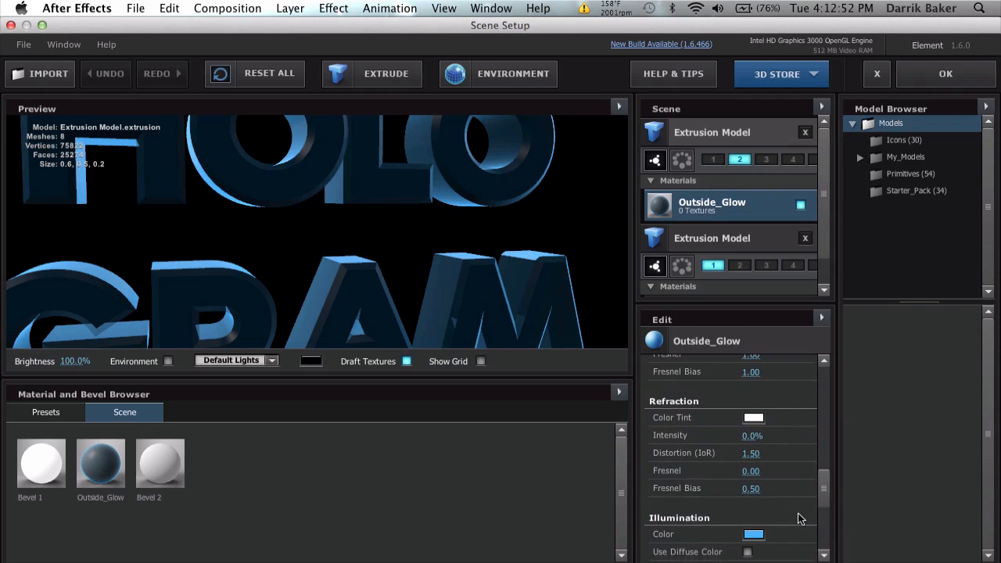
pyautogui.scroll(-3, 798, 513)
pyautogui.scroll(-2, 775, 488)
pyautogui.scroll(-1, 775, 488)
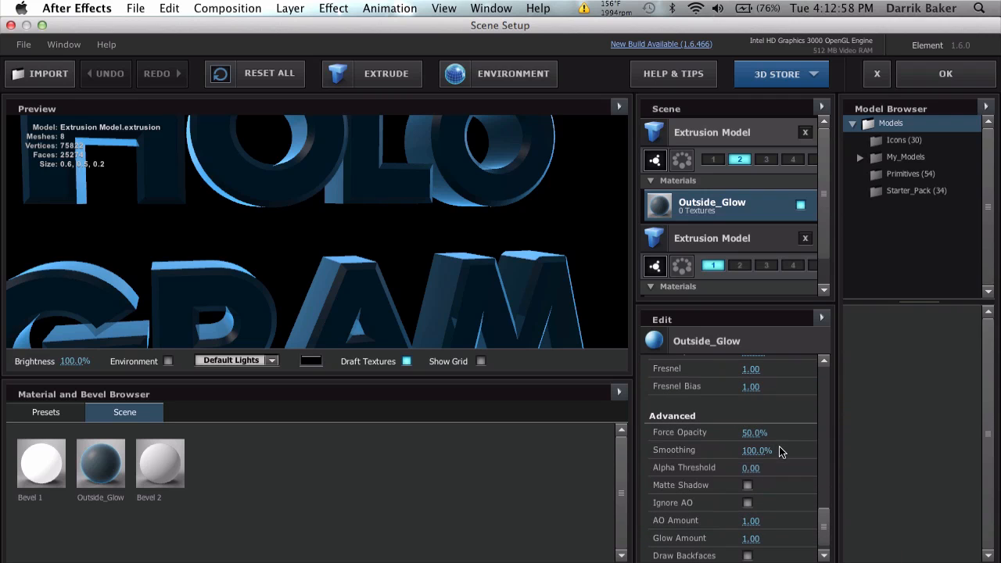
pyautogui.scroll(-1, 779, 446)
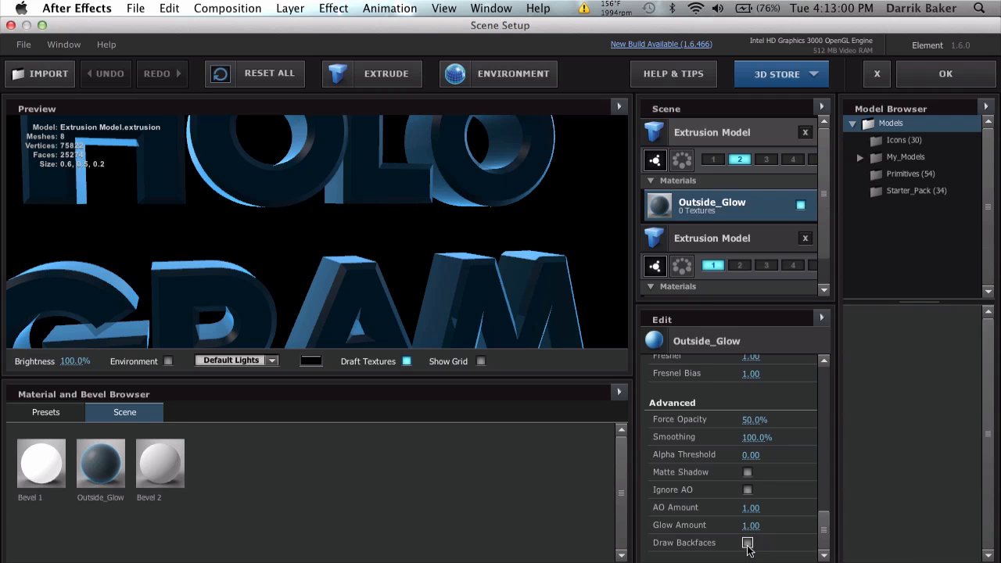
# Preview Outside_Glow with Draw Backfaces enabled, disable it again, and accept the scene setup
pyautogui.click(748, 543)
pyautogui.moveTo(425, 232)
pyautogui.mouseDown()
pyautogui.moveTo(383, 205)
pyautogui.moveTo(407, 201)
pyautogui.mouseUp()
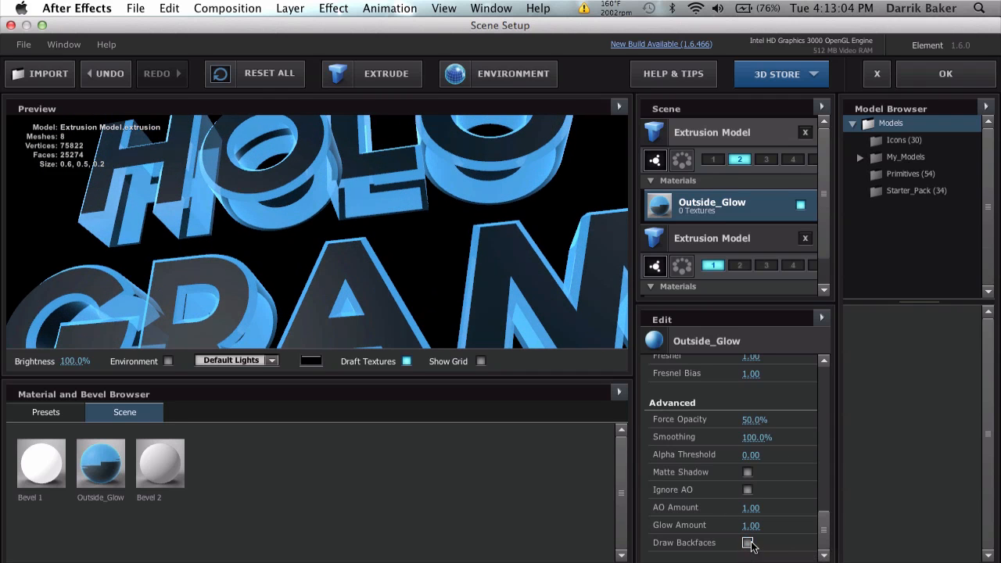
pyautogui.click(748, 543)
pyautogui.moveTo(460, 288)
pyautogui.mouseDown()
pyautogui.moveTo(504, 294)
pyautogui.moveTo(499, 303)
pyautogui.mouseUp()
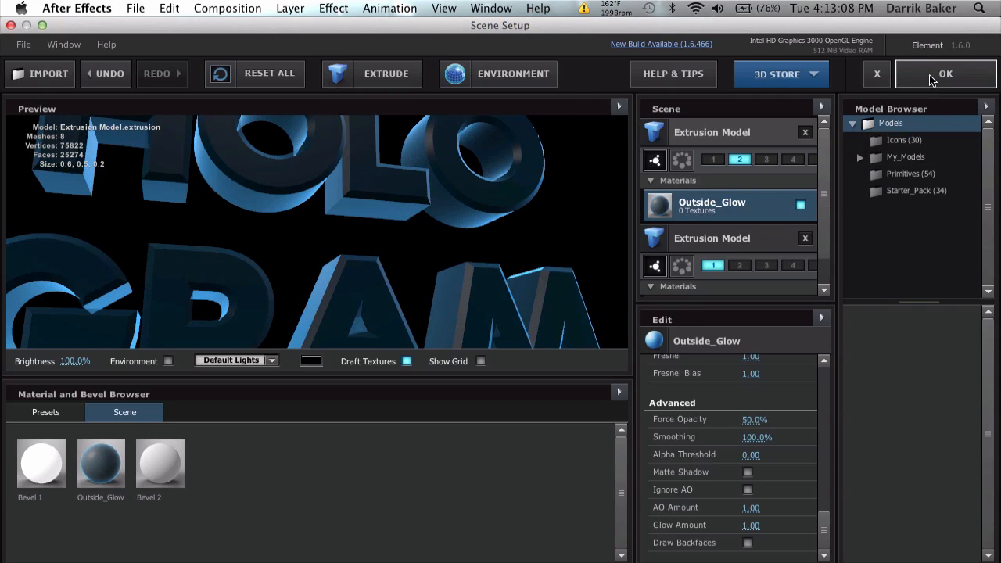
pyautogui.click(939, 75)
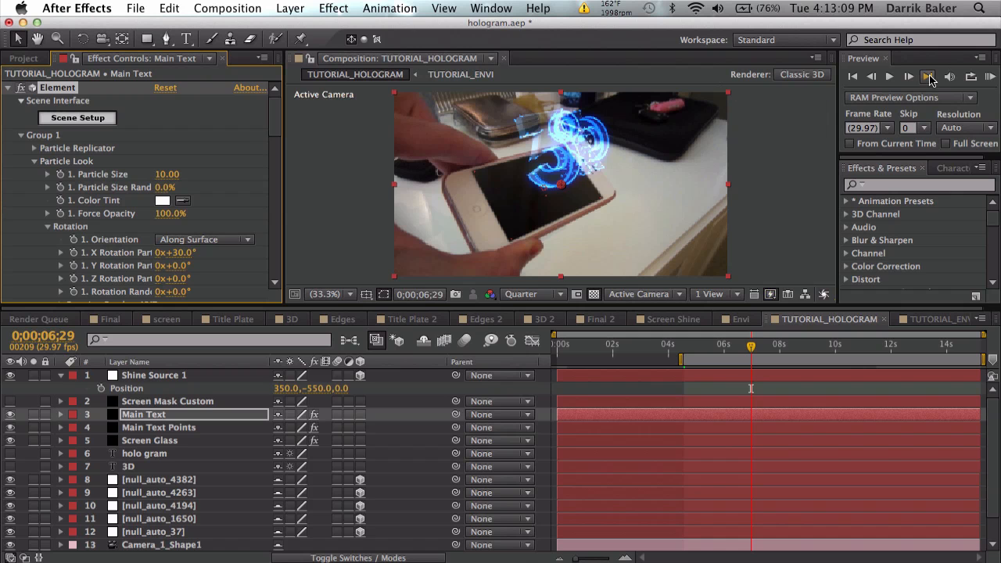
# Open the Main Text Points layer's Element scene setup and inspect the extruded text and its Bevel 1 material
pyautogui.click(197, 429)
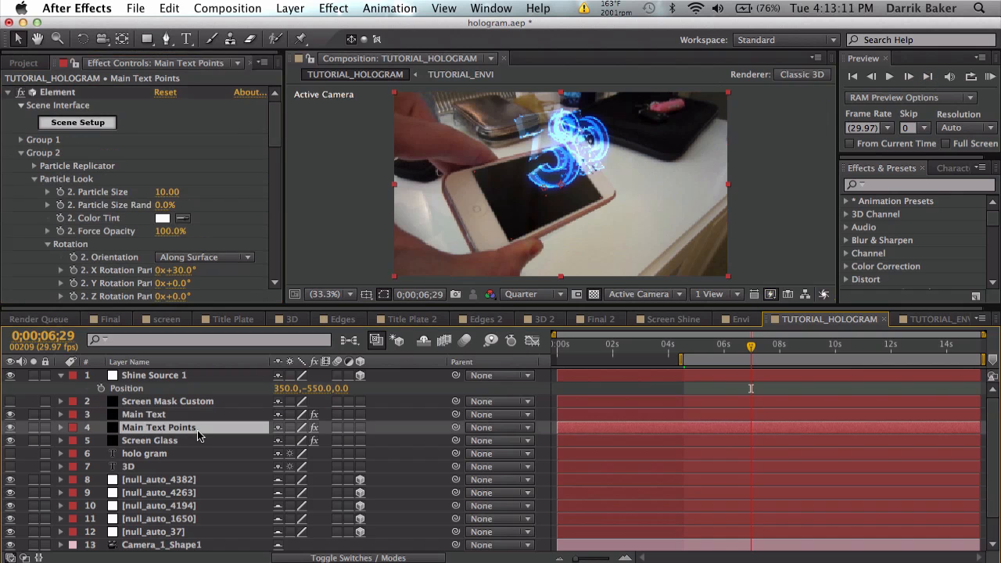
pyautogui.click(101, 123)
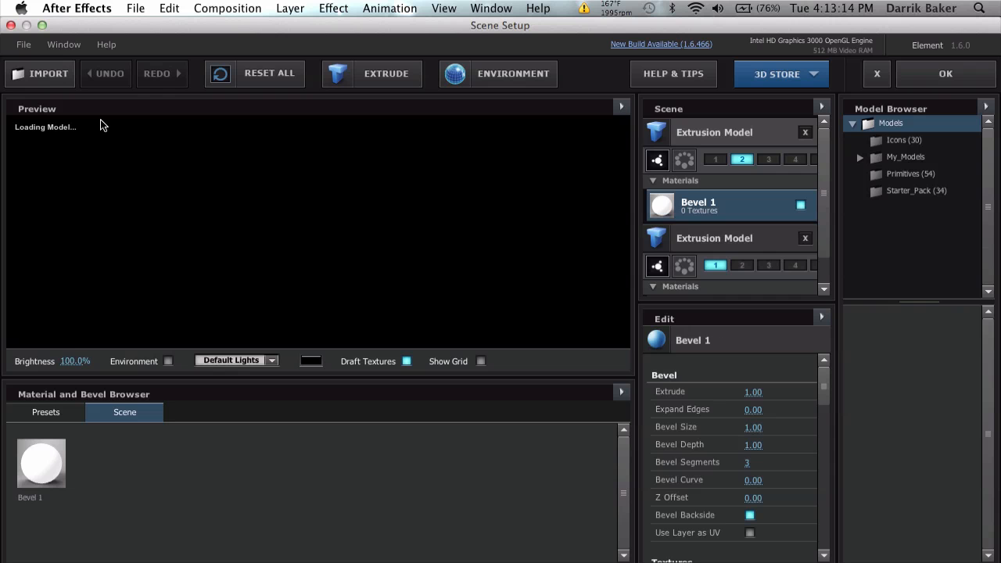
pyautogui.moveTo(425, 233); pyautogui.dragTo(406, 226)
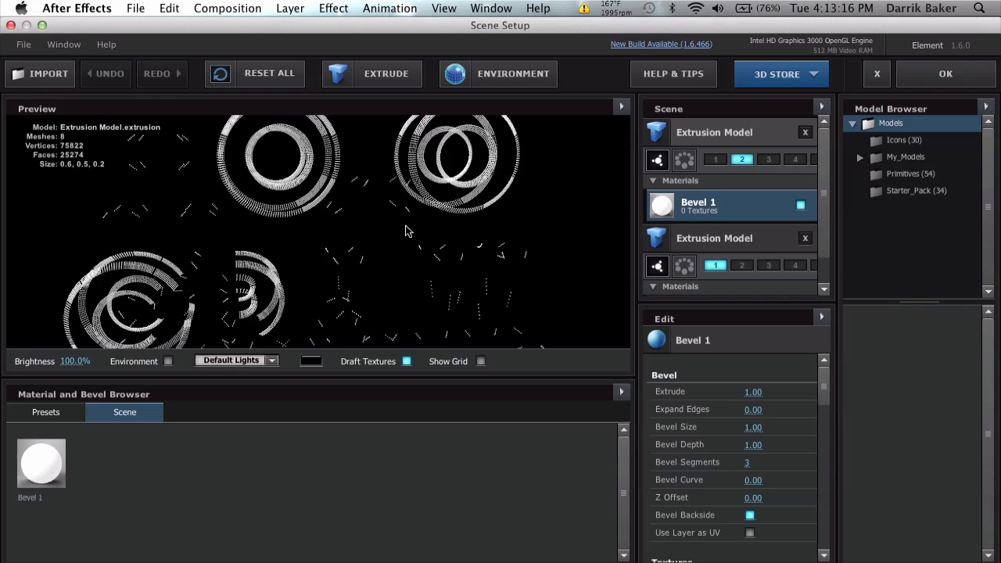
pyautogui.rightClick(703, 214)
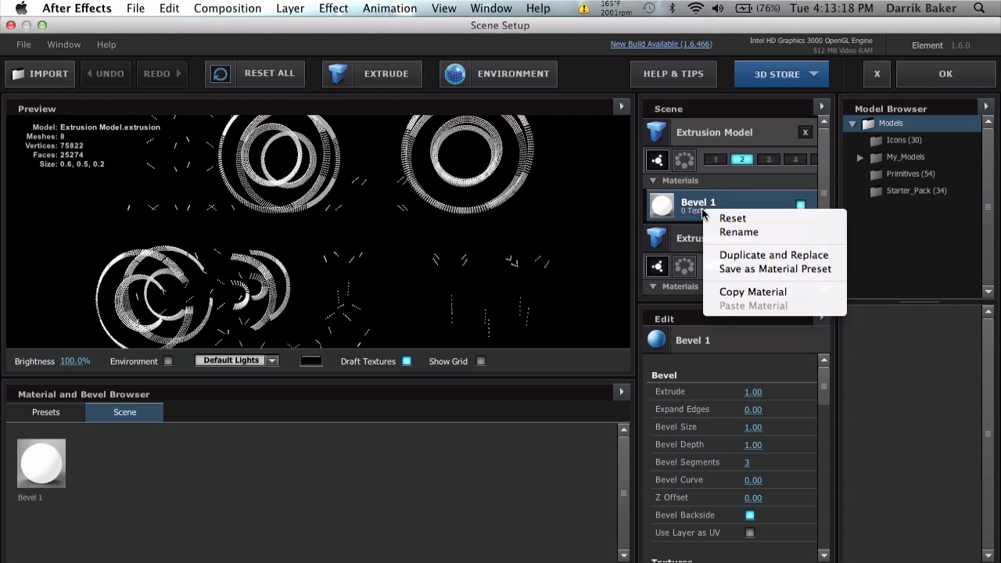
pyautogui.click(714, 218)
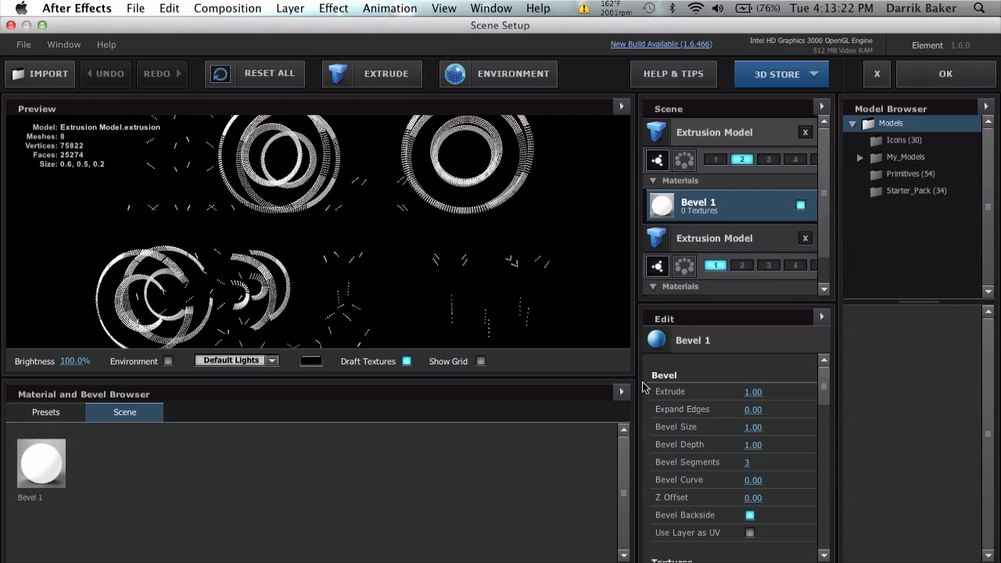
# Compare the Bevel 1 points with Bevel Backside turned off, and switch it back on
pyautogui.scroll(-3, 731, 391)
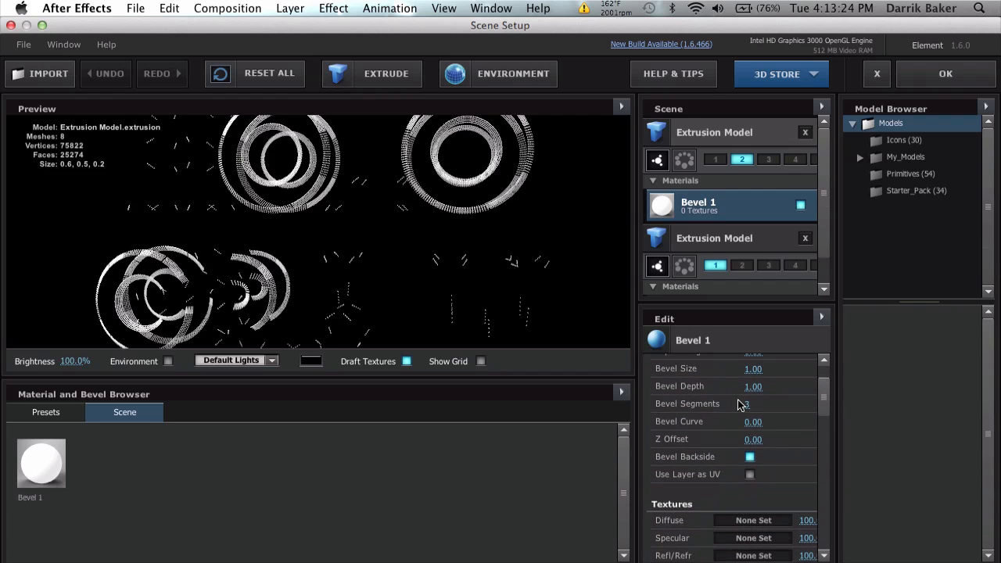
pyautogui.click(750, 458)
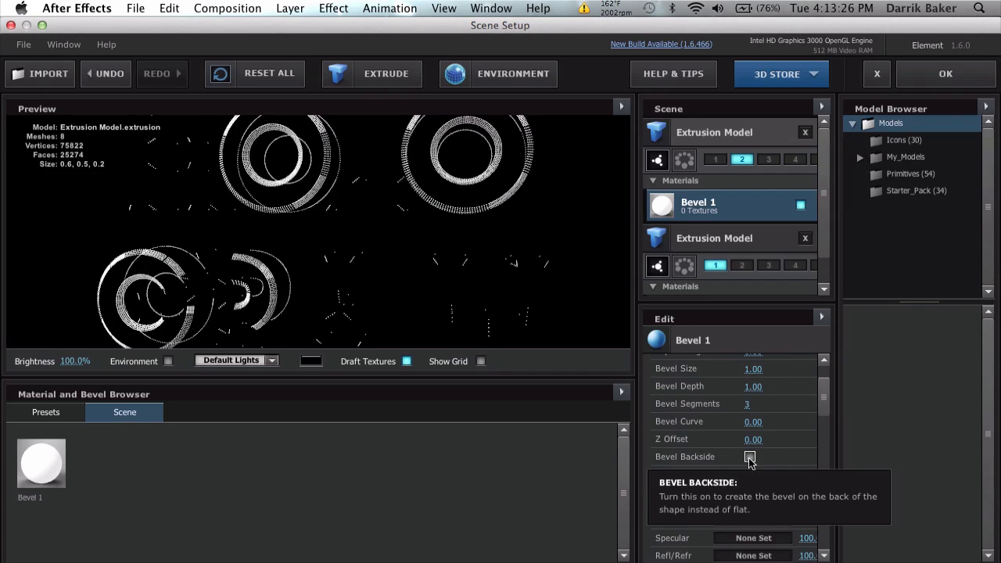
pyautogui.scroll(-6, 794, 466)
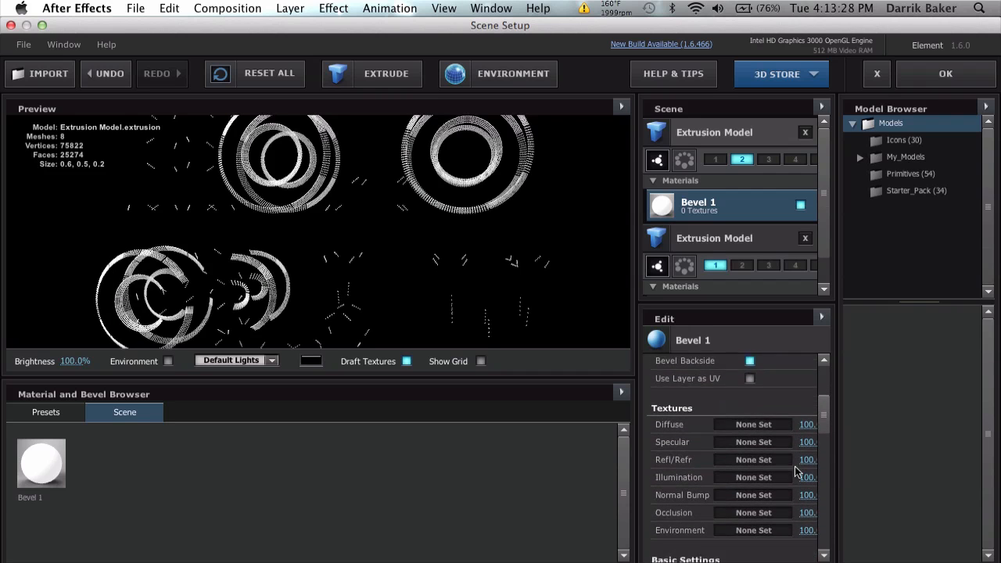
# Examine Bevel 1's basic, reflection and advanced settings, and compare the points with Draw Backfaces off and on, leaving it on
pyautogui.scroll(-3, 795, 466)
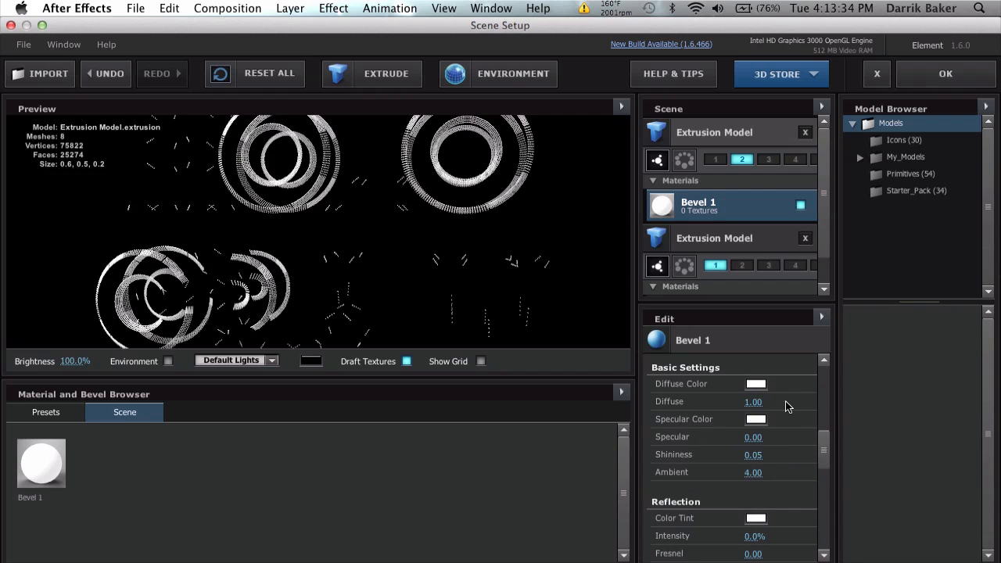
pyautogui.scroll(-10, 772, 410)
pyautogui.scroll(-8, 772, 410)
pyautogui.scroll(3, 819, 496)
pyautogui.scroll(-4, 819, 496)
pyautogui.scroll(-4, 817, 496)
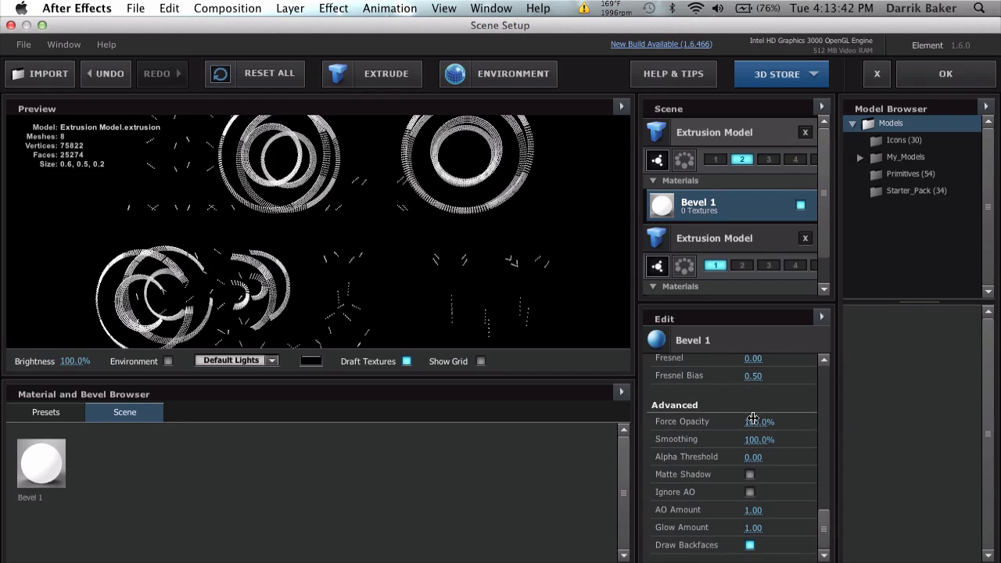
pyautogui.click(750, 545)
pyautogui.click(750, 546)
pyautogui.click(750, 546)
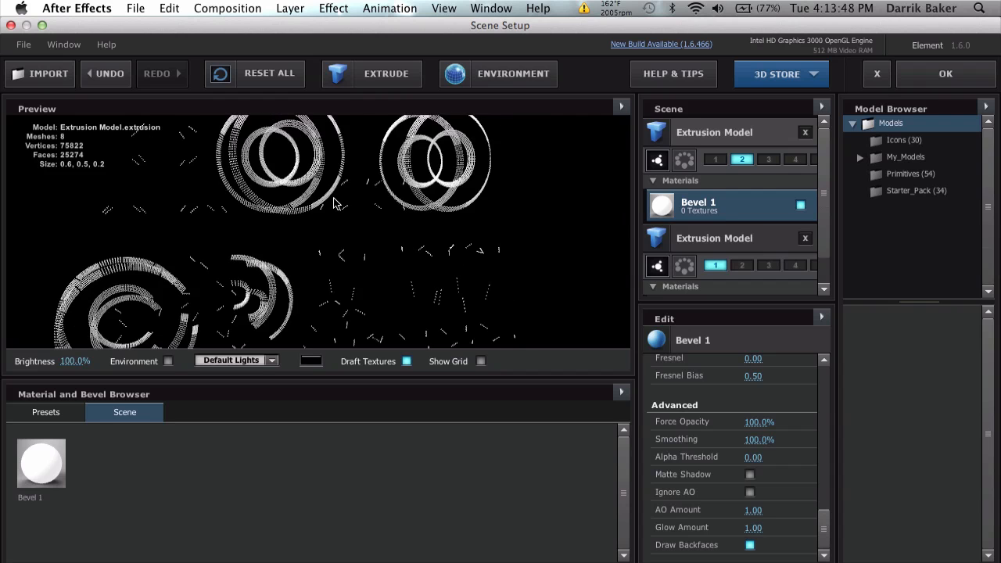
# Preview the extruded text in Wireframe mode, restore Point Cloud mode, and accept the scene setup
pyautogui.click(617, 105)
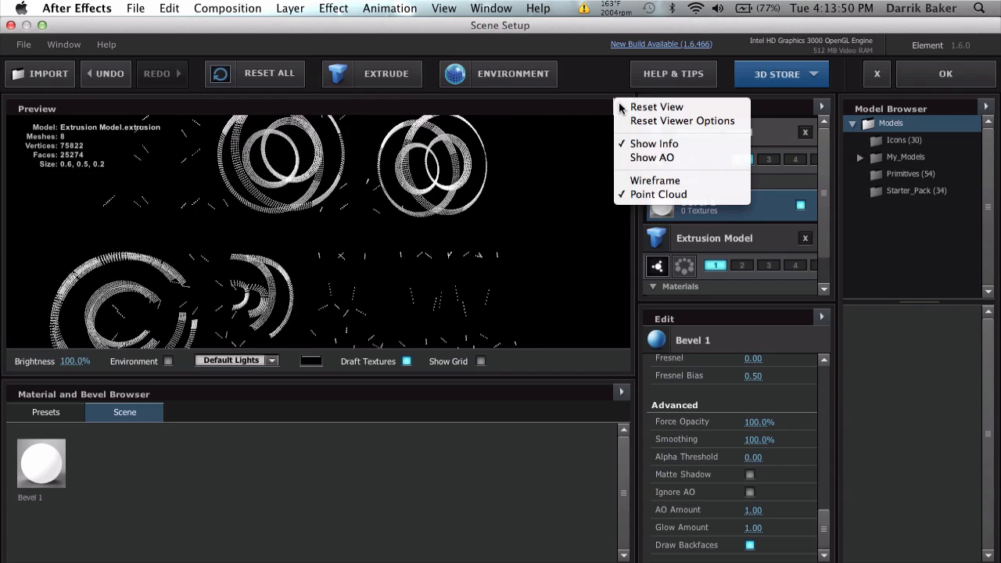
pyautogui.click(649, 181)
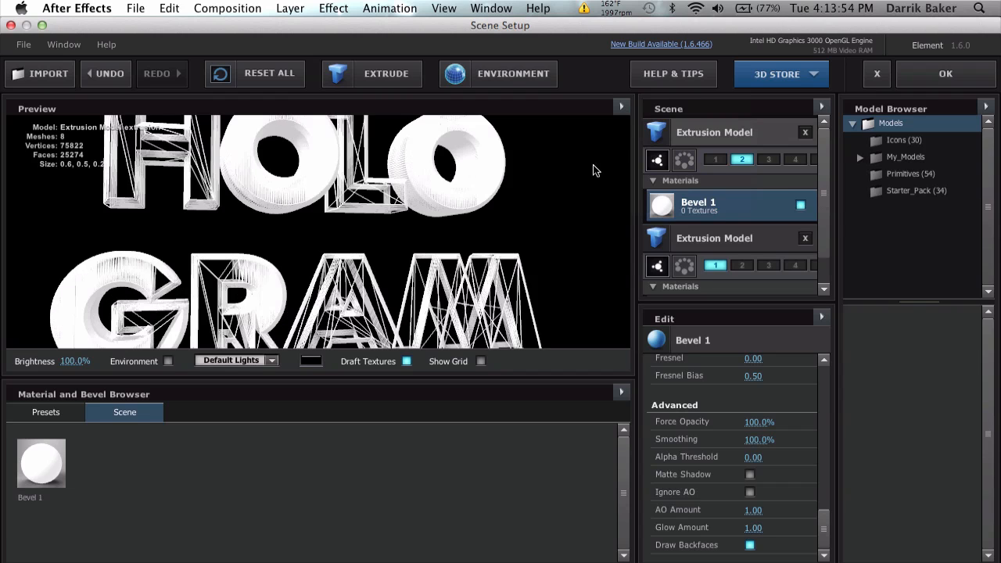
pyautogui.click(622, 109)
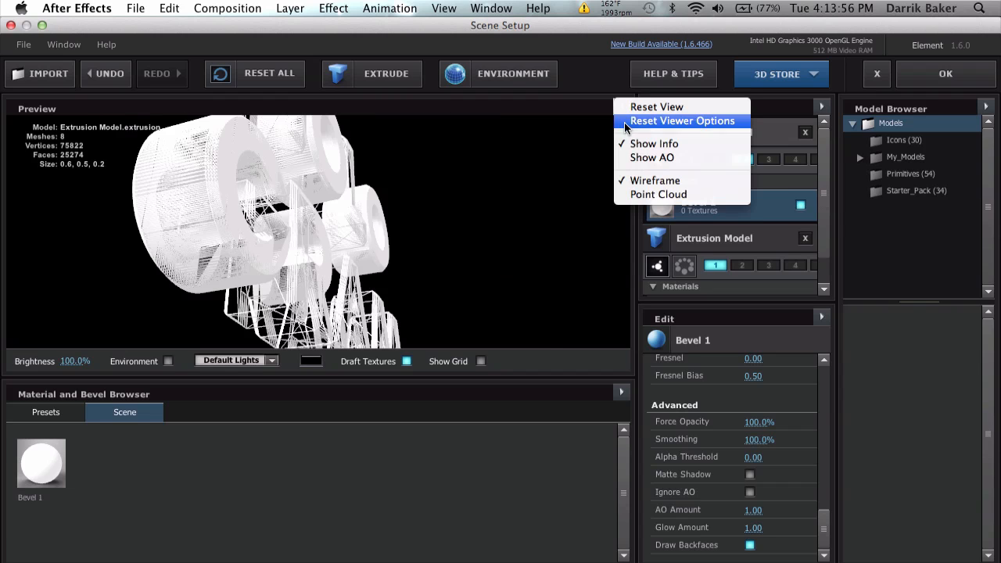
pyautogui.click(633, 193)
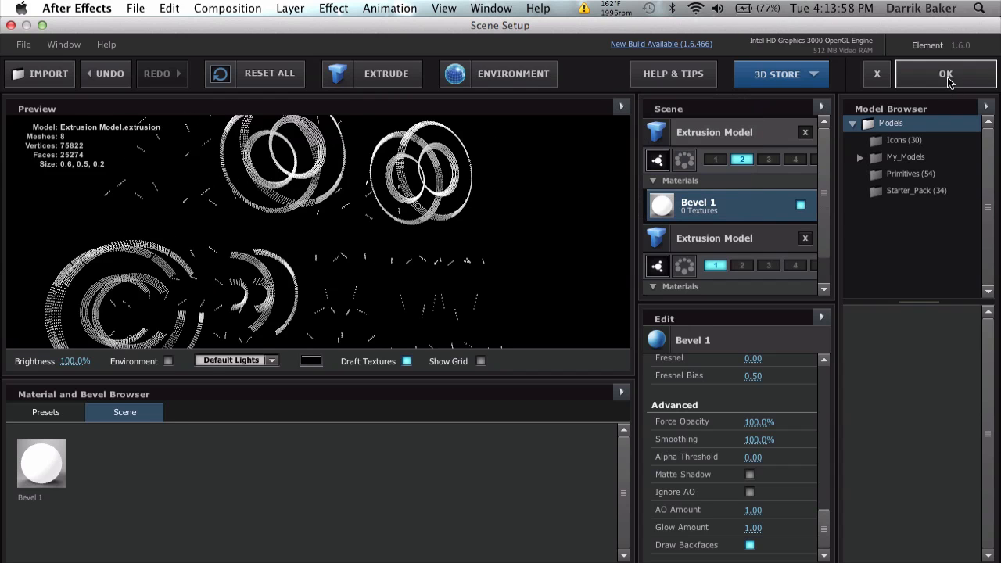
pyautogui.click(947, 78)
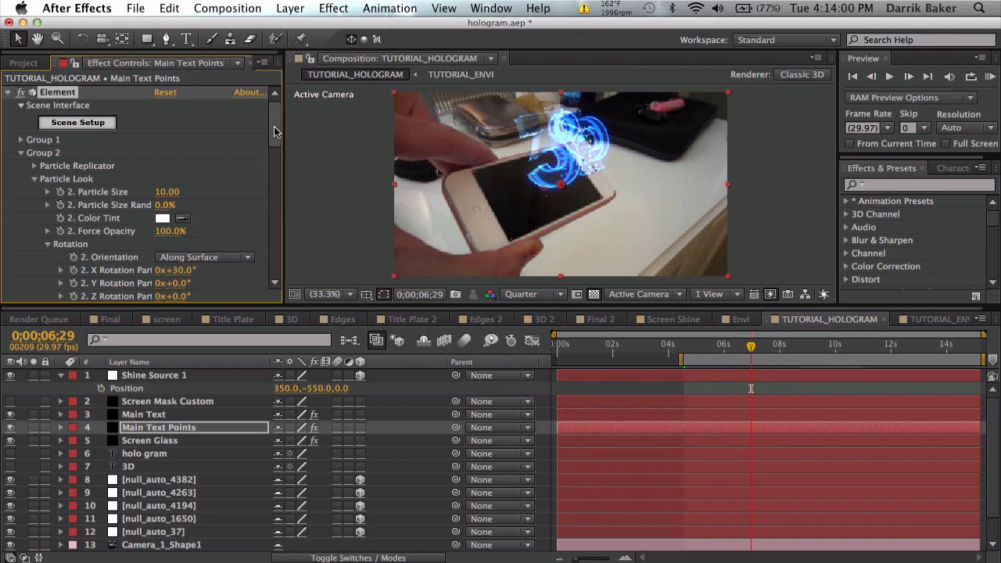
# Set the composition preview to Full resolution and inspect the hologram text at 100% magnification, including at 0;00;05;01, then fit the frame at 33.3%
pyautogui.moveTo(275, 132); pyautogui.dragTo(278, 216)
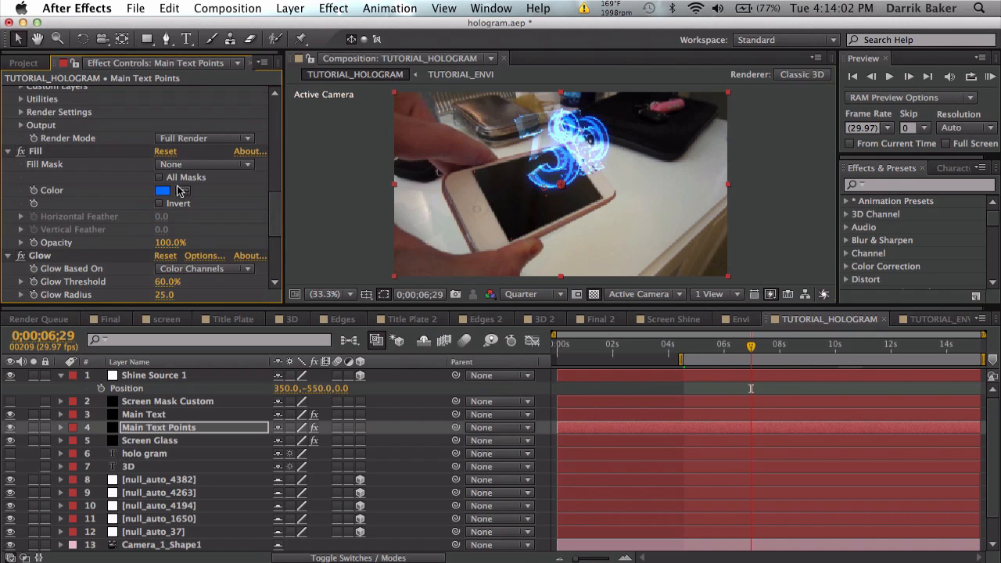
pyautogui.click(537, 294)
pyautogui.click(526, 329)
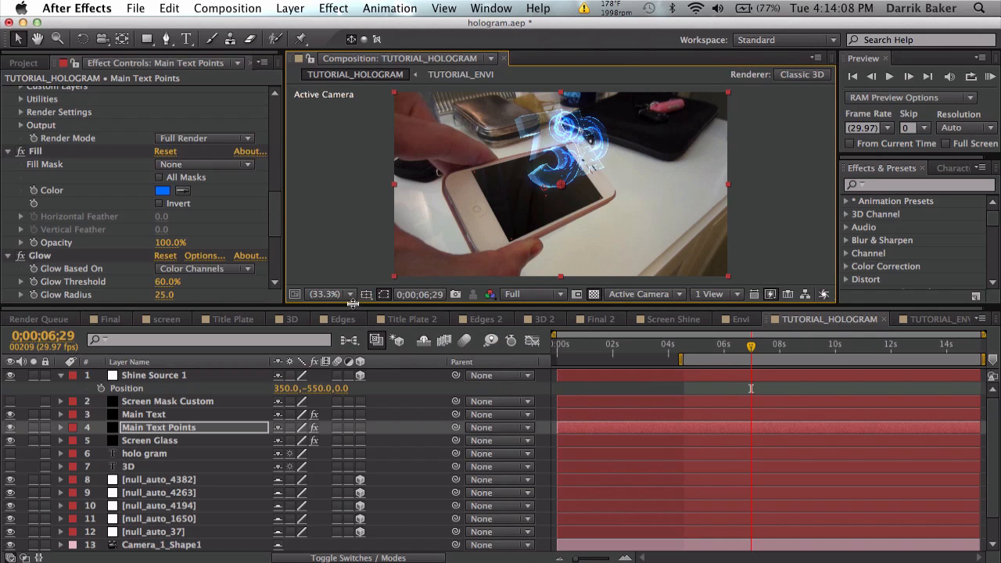
pyautogui.click(327, 294)
pyautogui.click(337, 447)
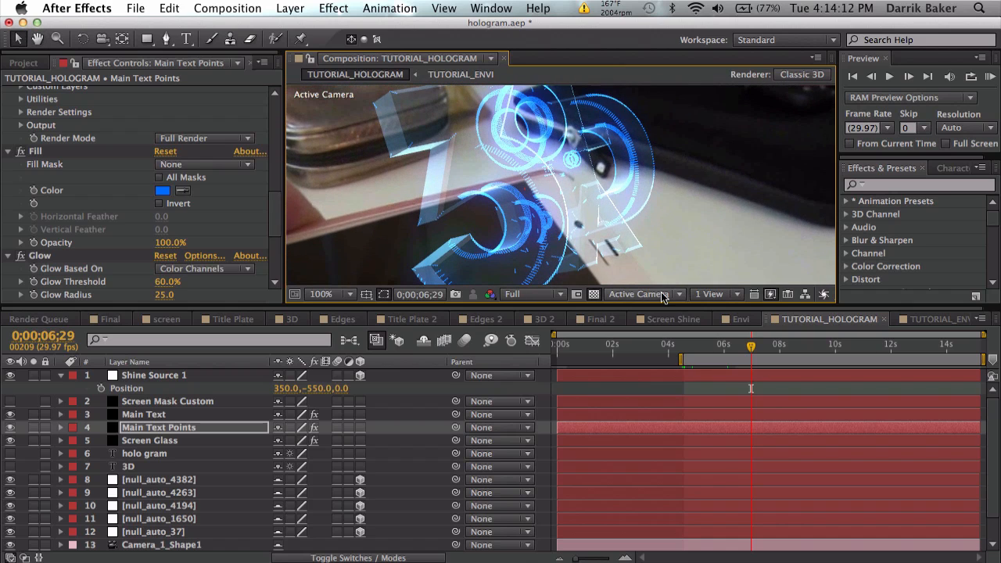
pyautogui.click(697, 349)
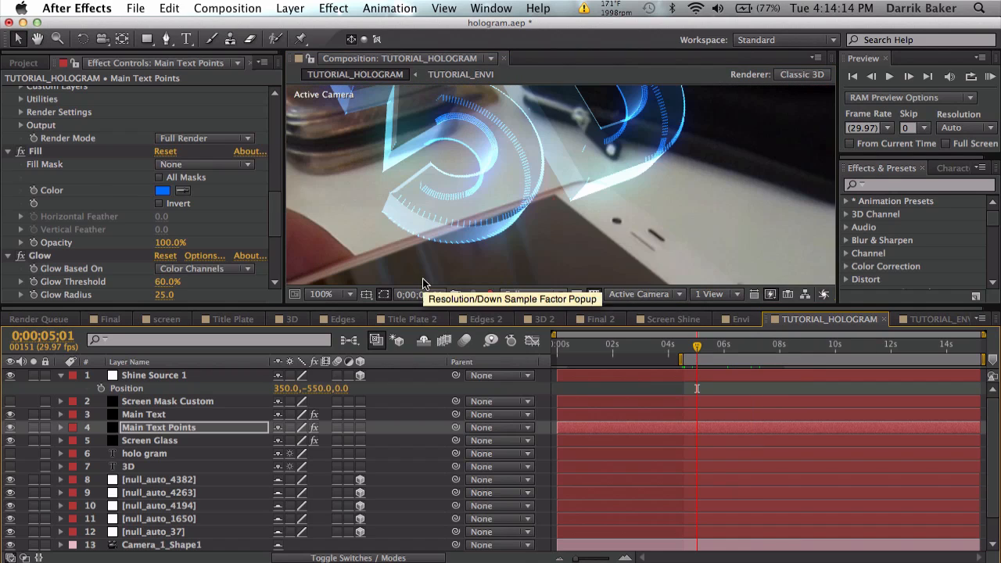
pyautogui.click(327, 294)
pyautogui.click(335, 311)
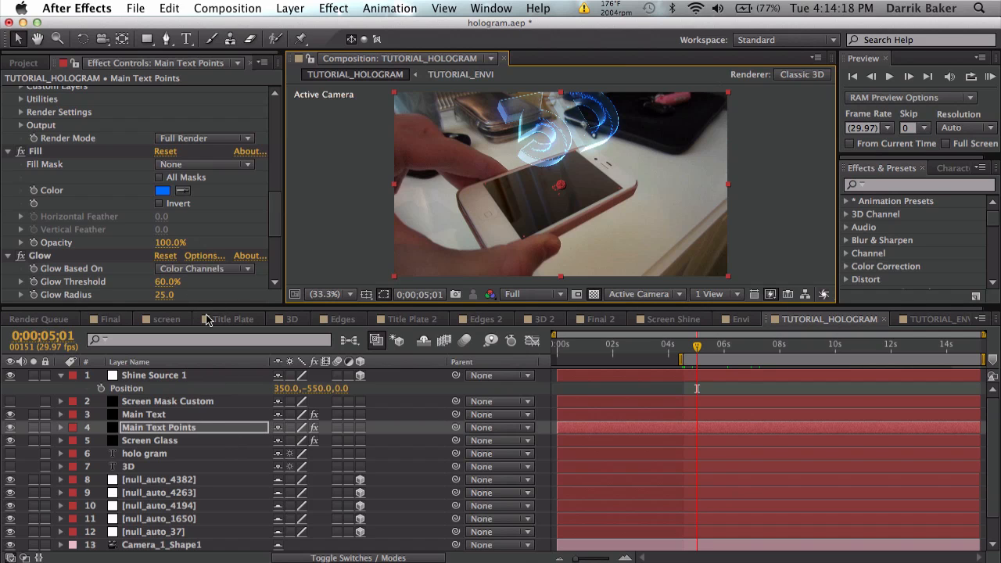
# Review the effect settings on the Main Text Points and Main Text layers, down to Main Text's Glow
pyautogui.scroll(-5, 202, 243)
pyautogui.scroll(7, 202, 243)
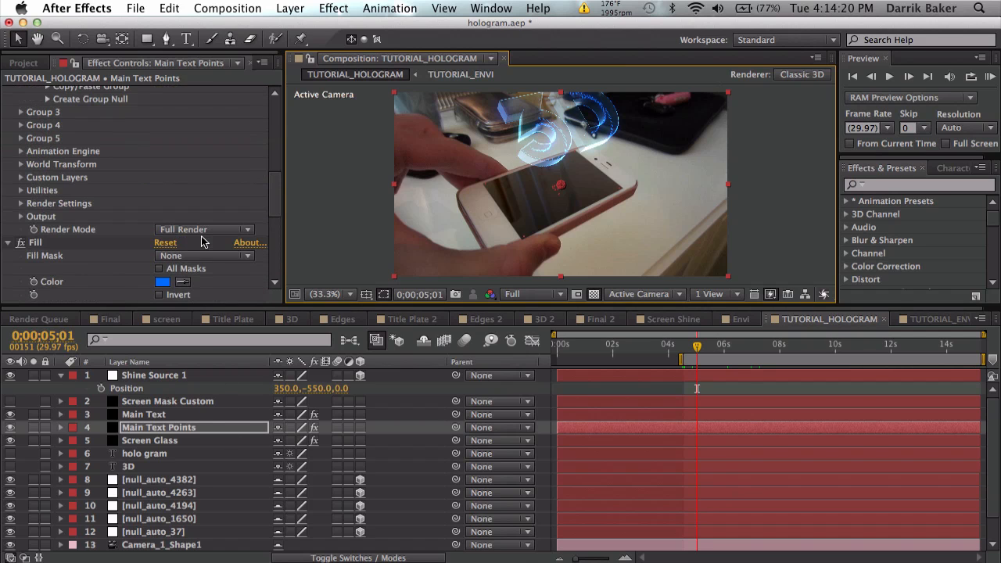
pyautogui.click(191, 415)
pyautogui.scroll(-3, 139, 199)
pyautogui.scroll(-10, 137, 200)
pyautogui.scroll(6, 138, 199)
pyautogui.scroll(-1, 137, 200)
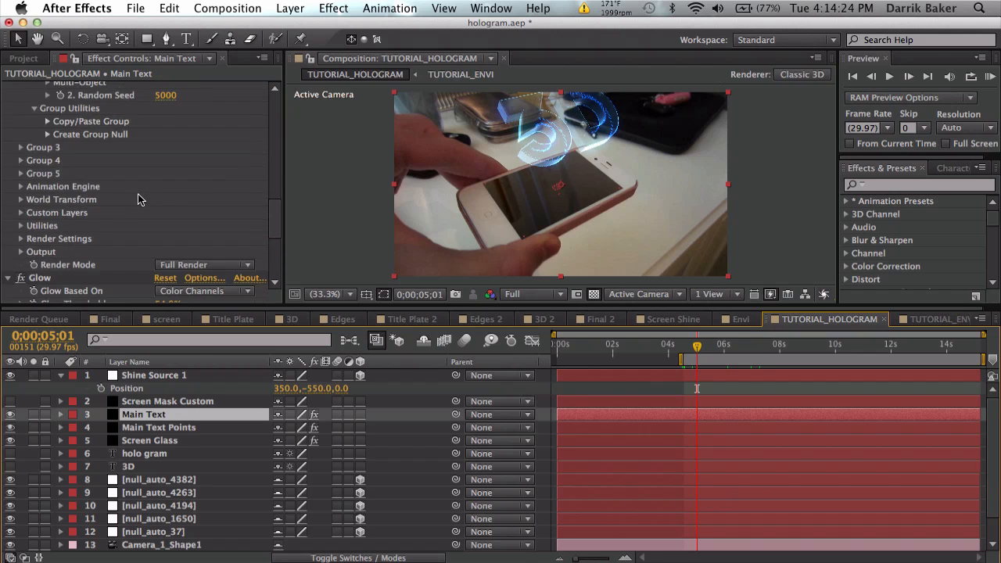
pyautogui.scroll(-5, 138, 200)
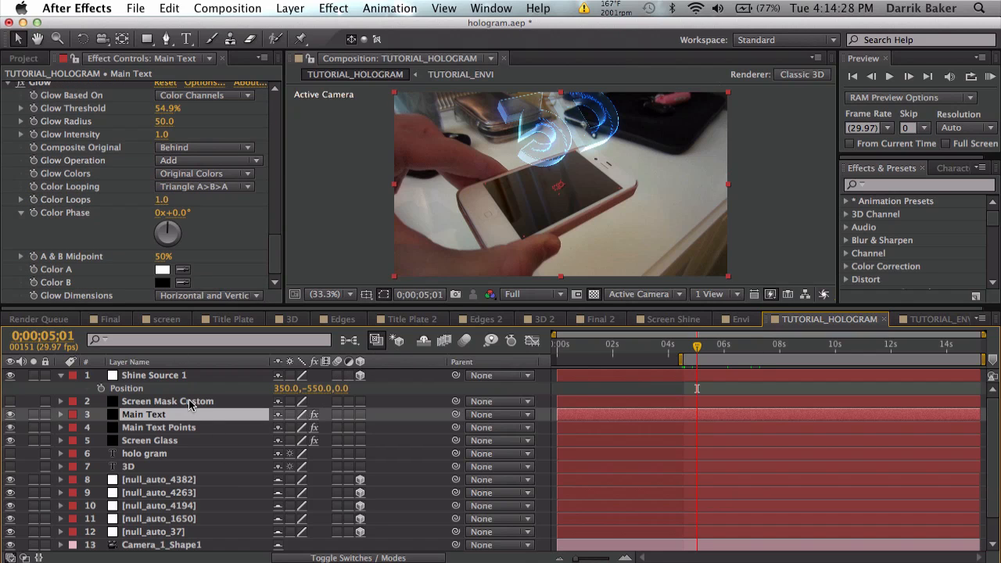
# Check the Screen Glass layer's Element and Fast Blur settings, the remaining layers and the Shine Source 1 null
pyautogui.click(180, 440)
pyautogui.scroll(-6, 146, 250)
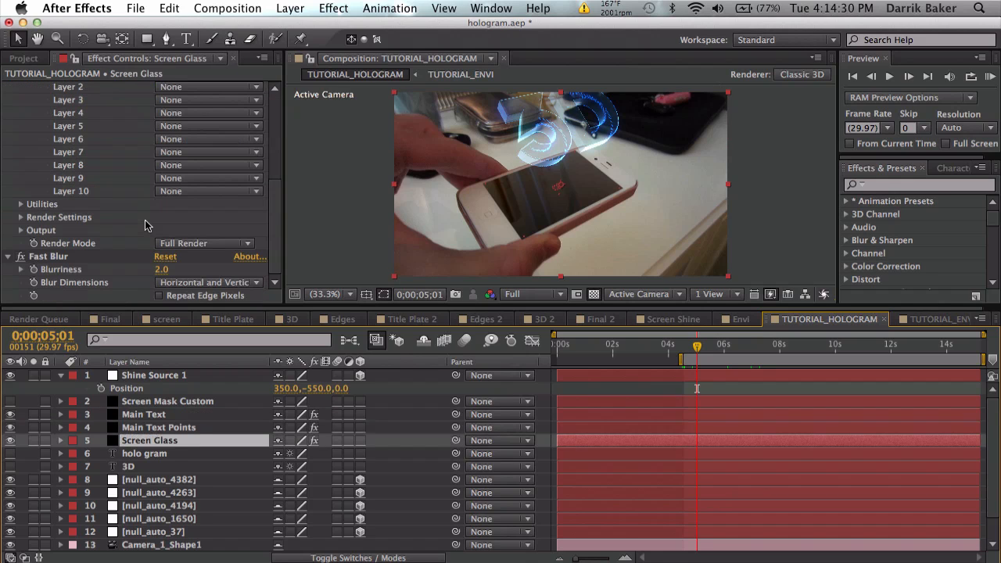
pyautogui.scroll(-2, 186, 472)
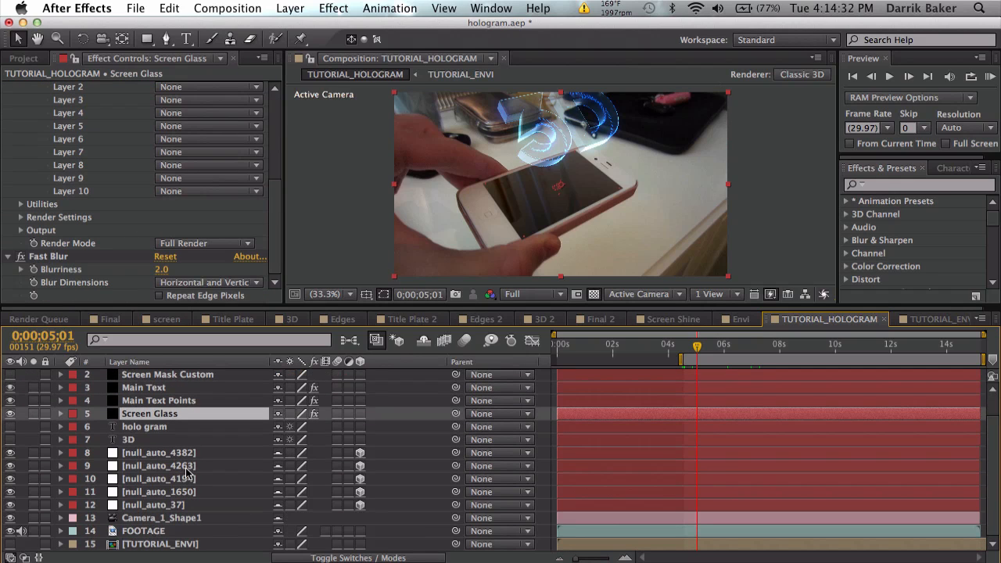
pyautogui.scroll(2, 186, 473)
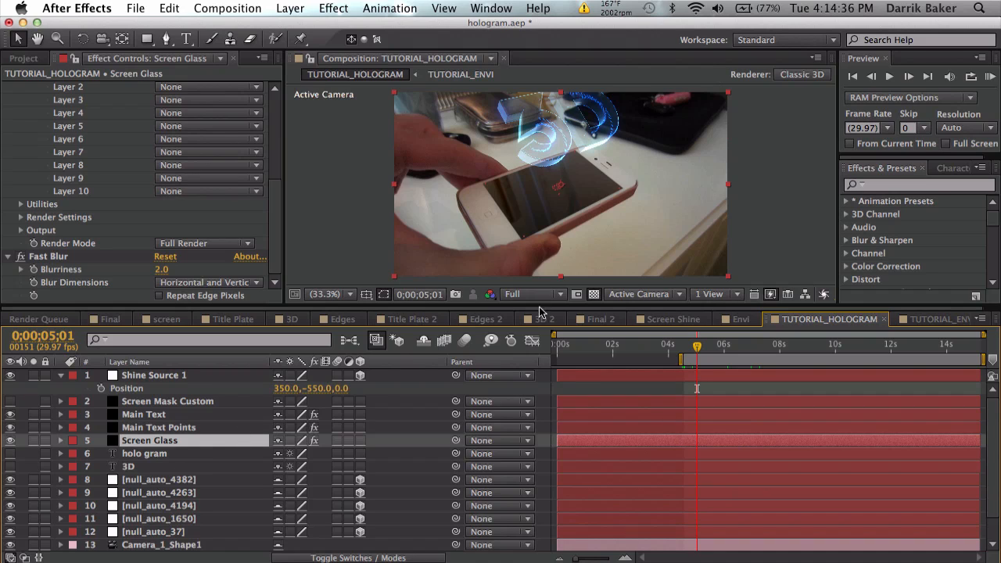
pyautogui.click(186, 378)
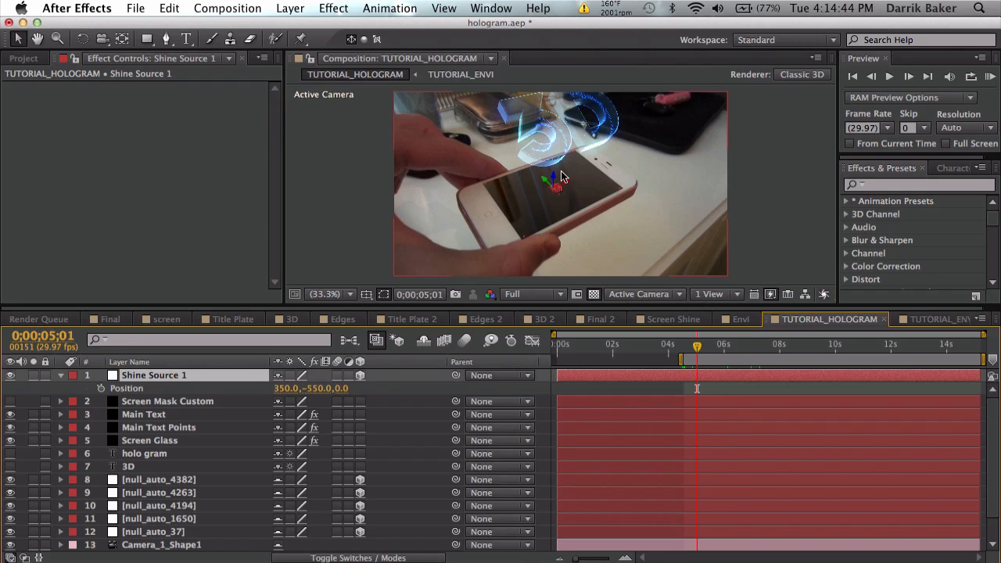
# In Chrome, copy the expression this_comp.layer("Source Layer Name").to_comp([0,0]) from the video description, and return to After Effects
pyautogui.hotkey('ctrl', 'Left')
pyautogui.hotkey('ctrl', 'Left')
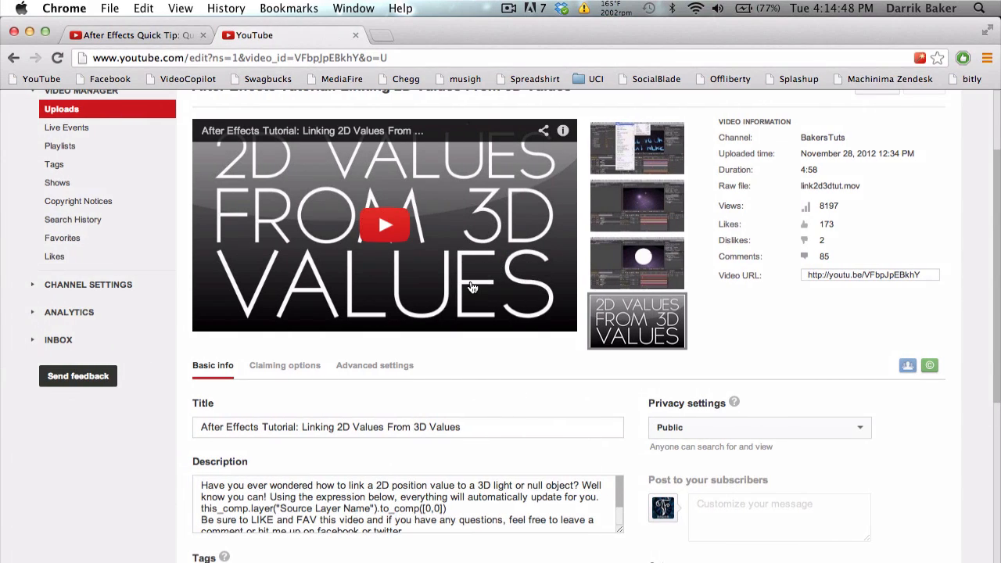
pyautogui.scroll(-3, 469, 282)
pyautogui.moveTo(446, 399); pyautogui.dragTo(187, 397)
pyautogui.press('super+c')
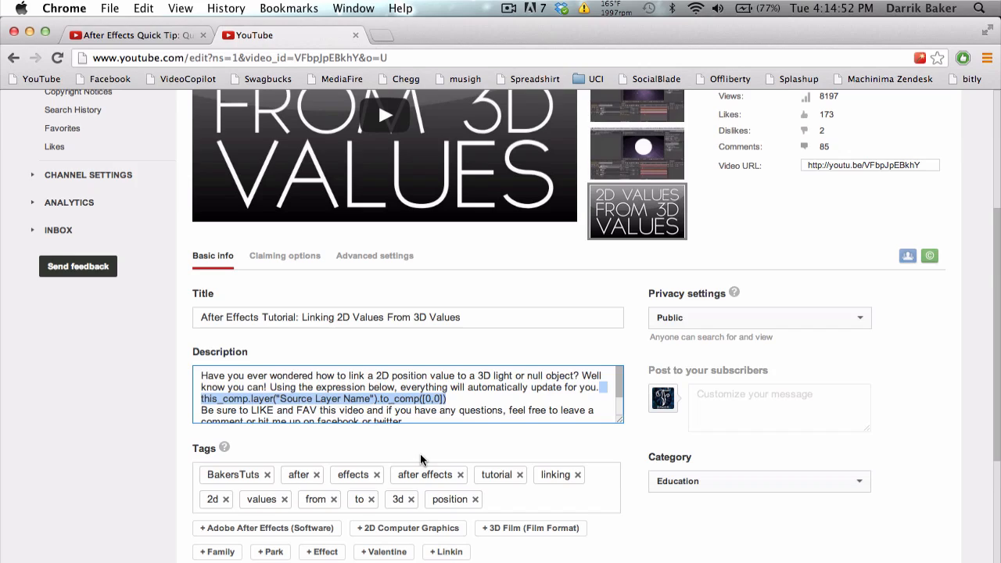
pyautogui.hotkey('ctrl', 'Right')
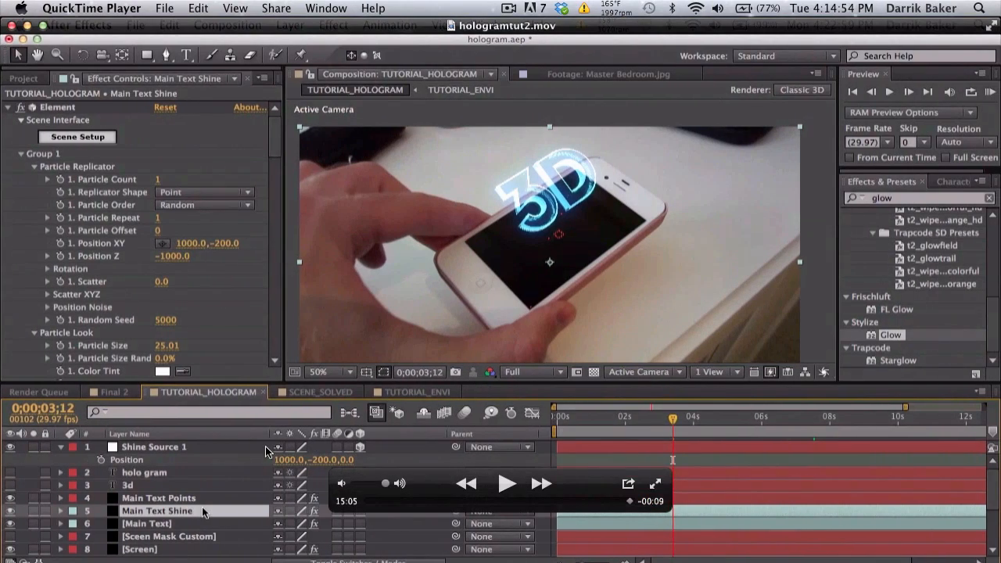
pyautogui.hotkey('ctrl', 'Right')
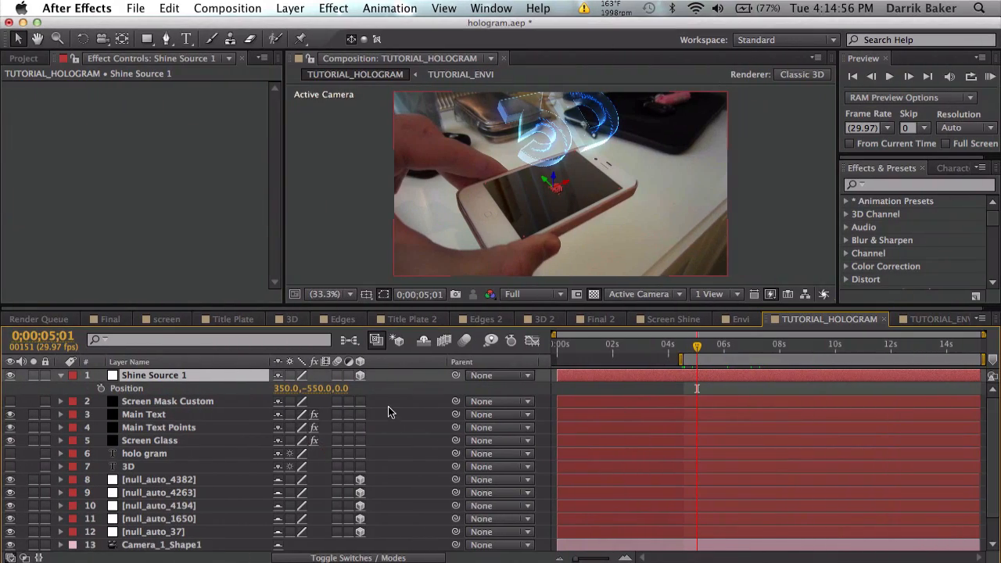
# Duplicate the Main Text layer and rename the copy Main Text Shine
pyautogui.click(182, 415)
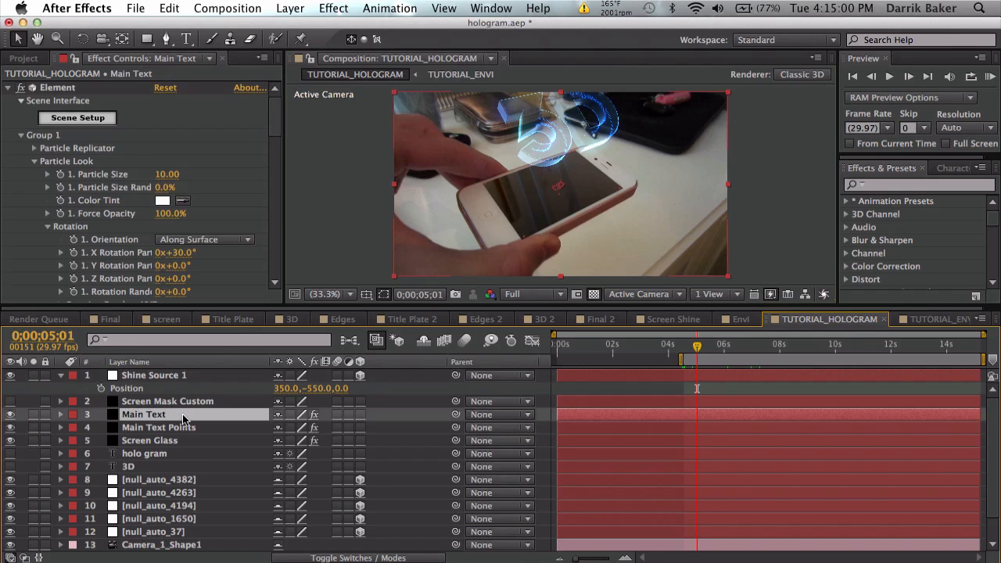
pyautogui.press('super+d')
pyautogui.press('Return')
pyautogui.press('Right')
pyautogui.press('BackSpace')
pyautogui.write('Shine')
pyautogui.press('Return')
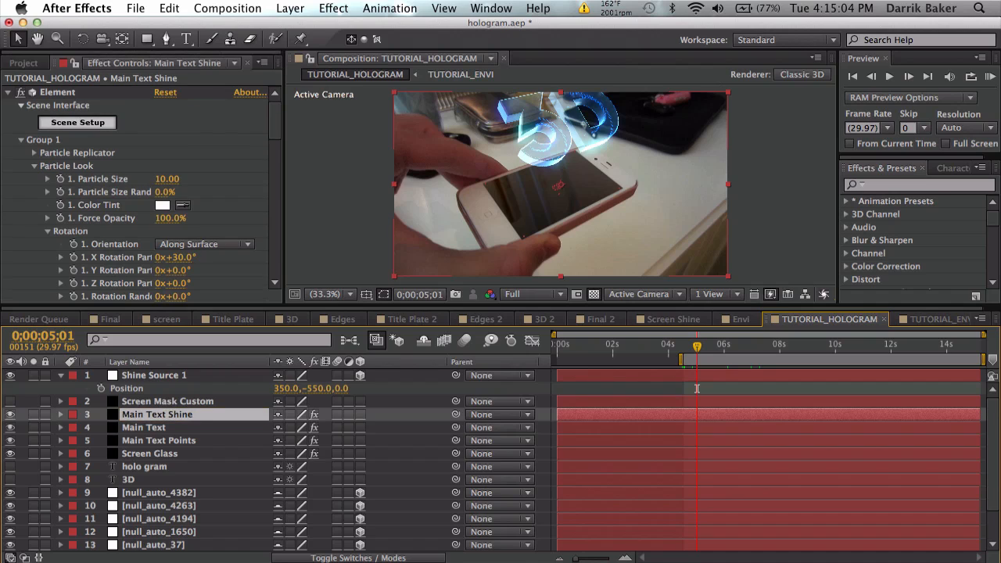
# Add CC Radial Blur to Main Text Shine between Element and Glow, and set its type to Fading Zoom
pyautogui.click(7, 92)
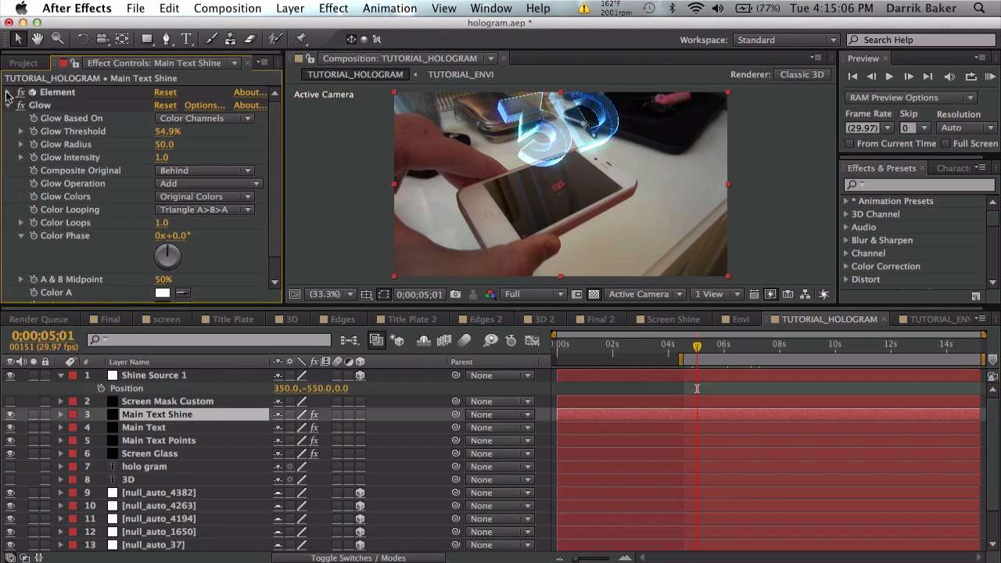
pyautogui.click(7, 105)
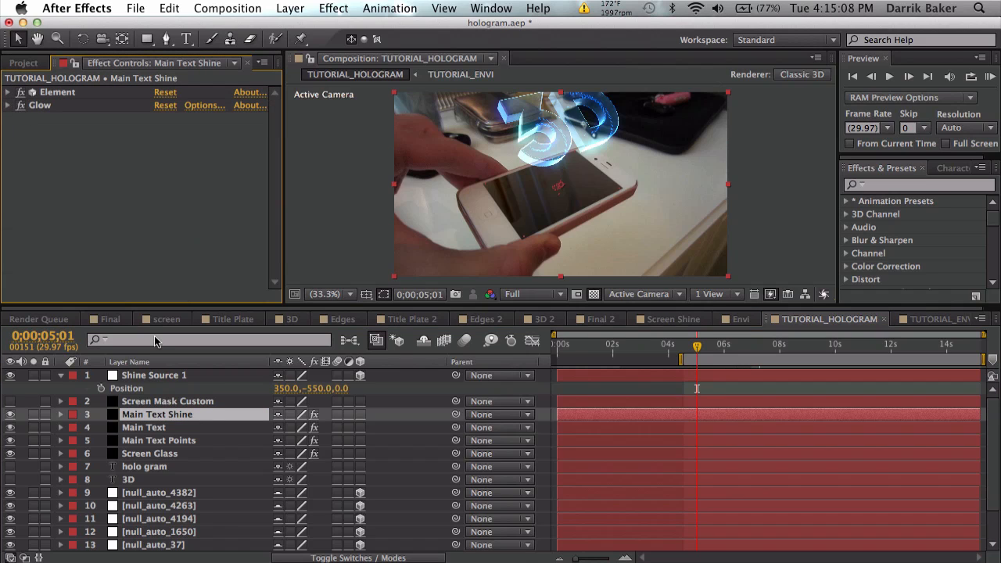
pyautogui.click(899, 183)
pyautogui.write('radi')
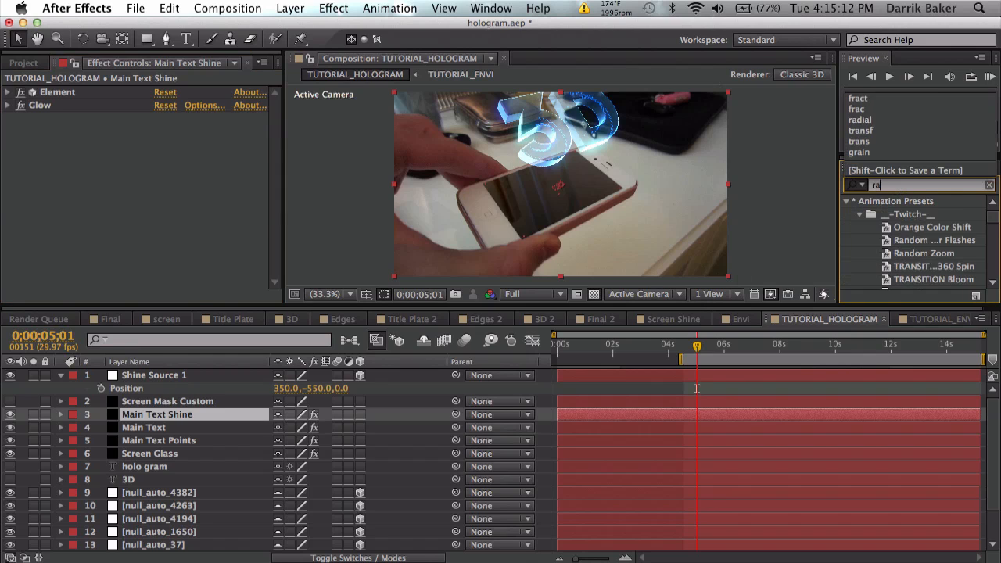
pyautogui.write('l')
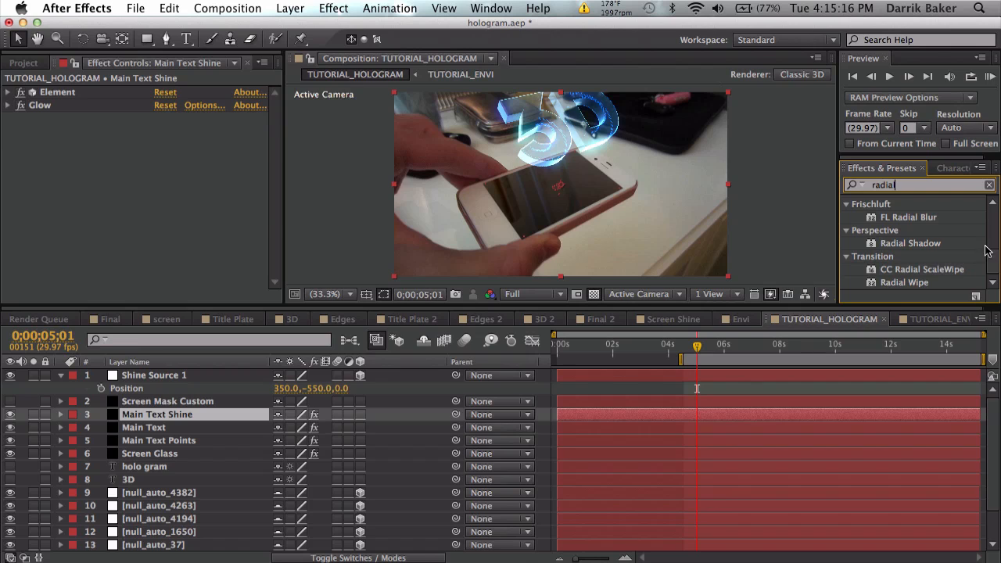
pyautogui.moveTo(991, 262); pyautogui.dragTo(992, 247)
pyautogui.click(930, 237)
pyautogui.moveTo(930, 237); pyautogui.dragTo(65, 104)
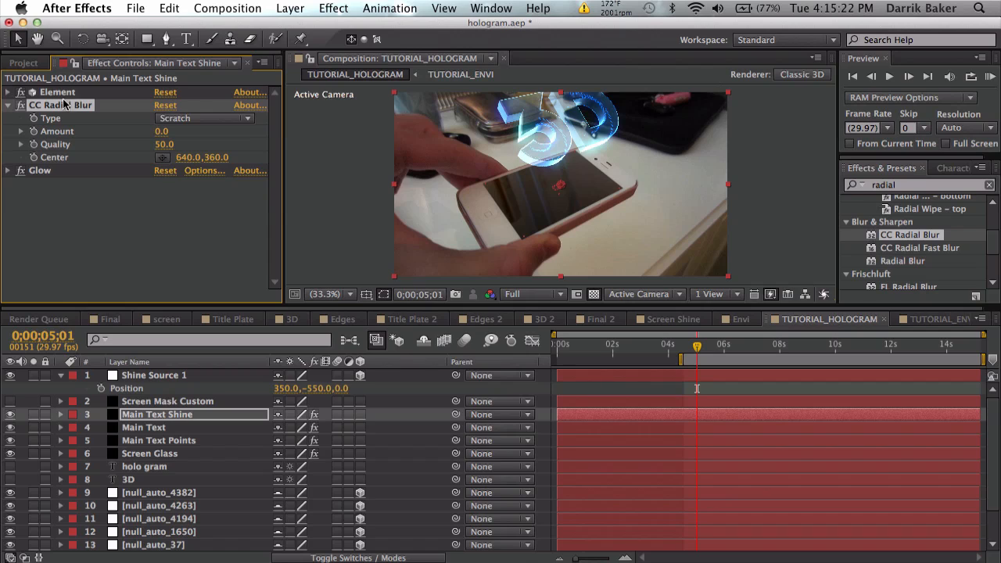
pyautogui.click(176, 119)
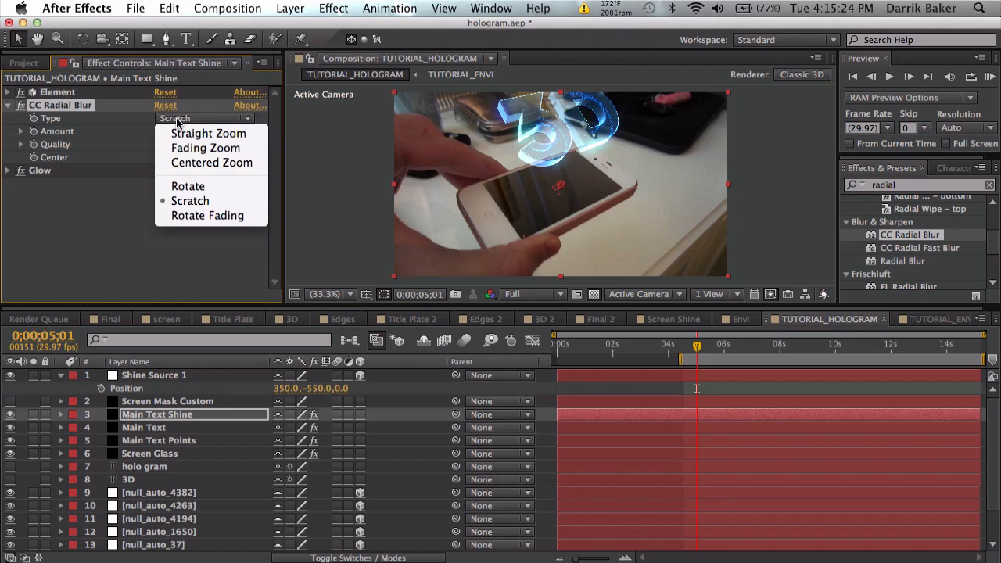
pyautogui.click(192, 148)
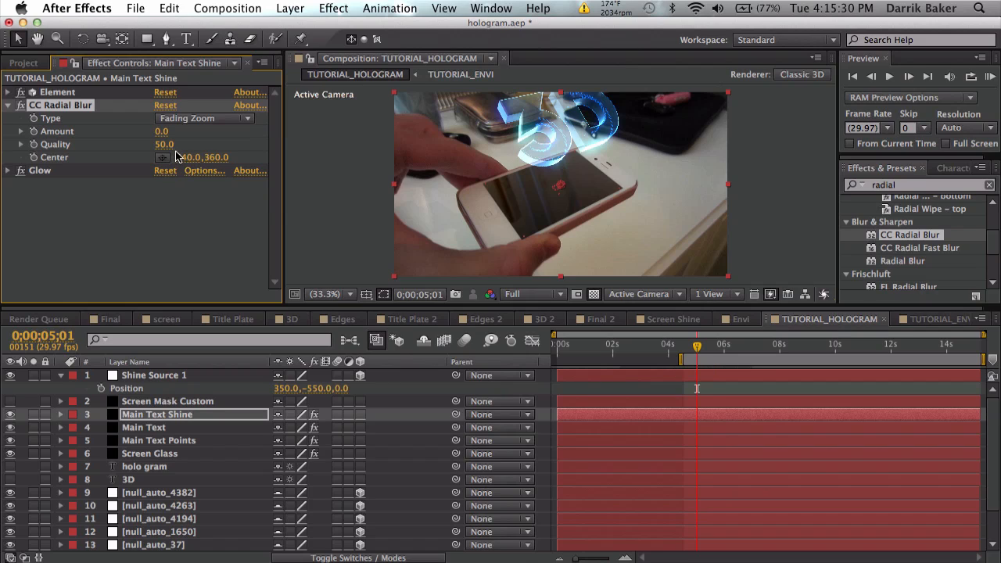
# Link the CC Radial Blur center on Main Text Shine to the null with the expression this_comp.layer("Shine Source 1").to_comp([0,0])
pyautogui.click(143, 391)
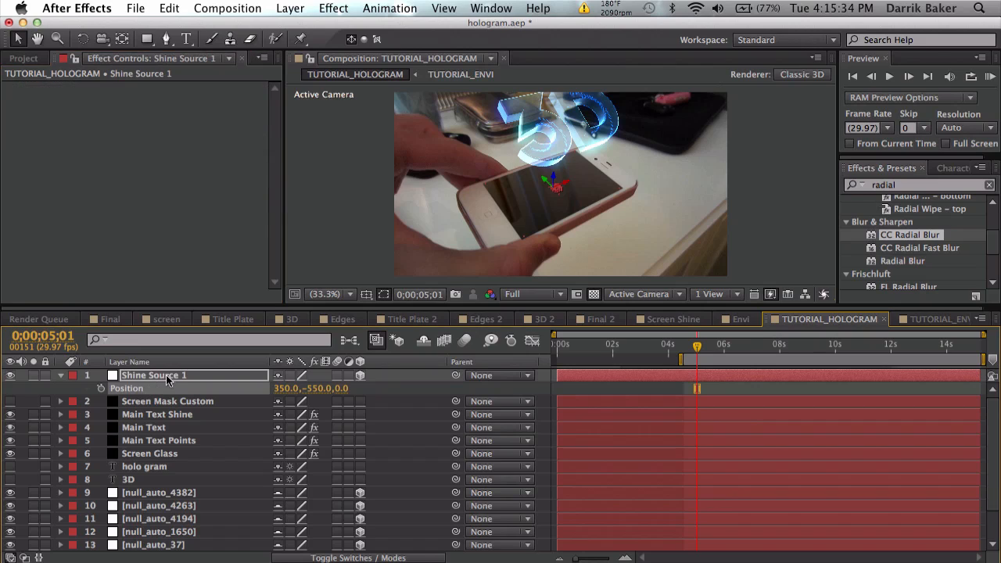
pyautogui.click(191, 416)
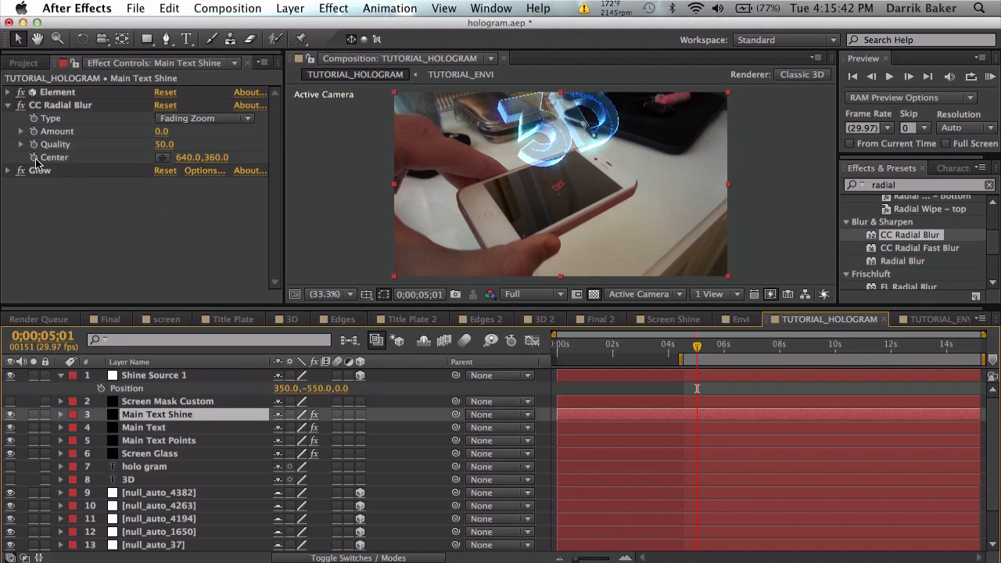
pyautogui.keyDown('alt'); pyautogui.click(34, 158); pyautogui.keyUp('alt')
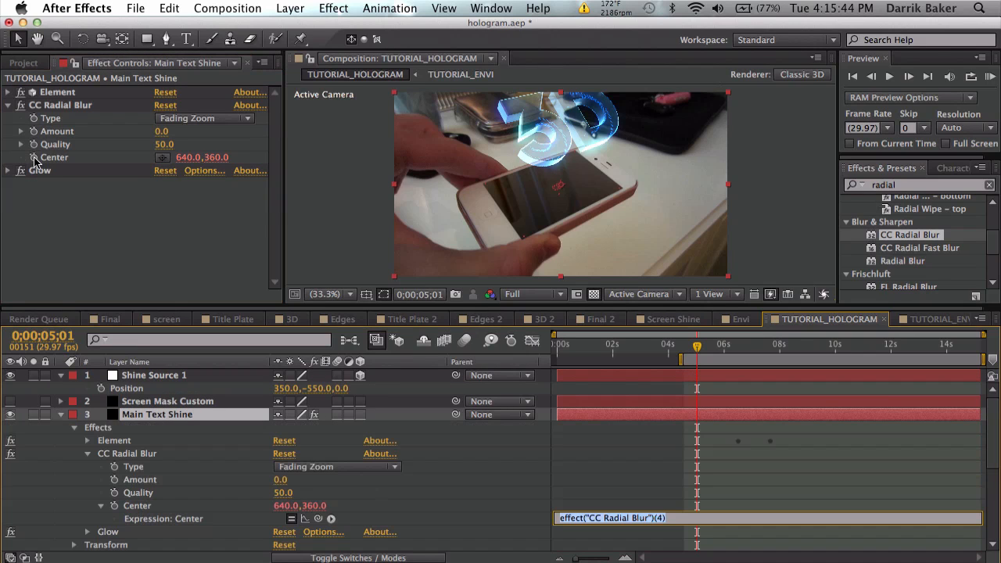
pyautogui.write('this_comp.layer("Source Layer Name").to_comp([0,0])')
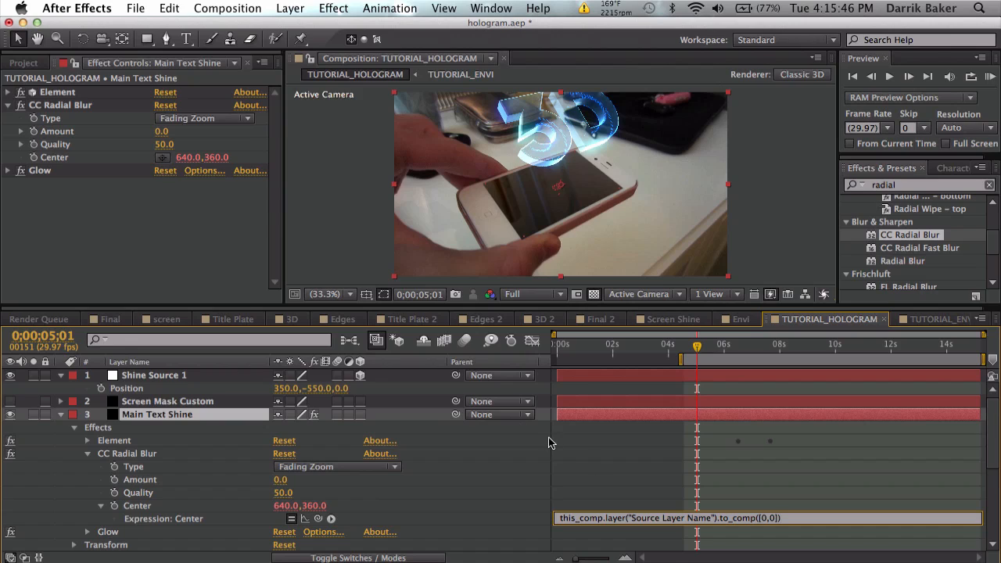
pyautogui.moveTo(632, 518); pyautogui.dragTo(711, 522)
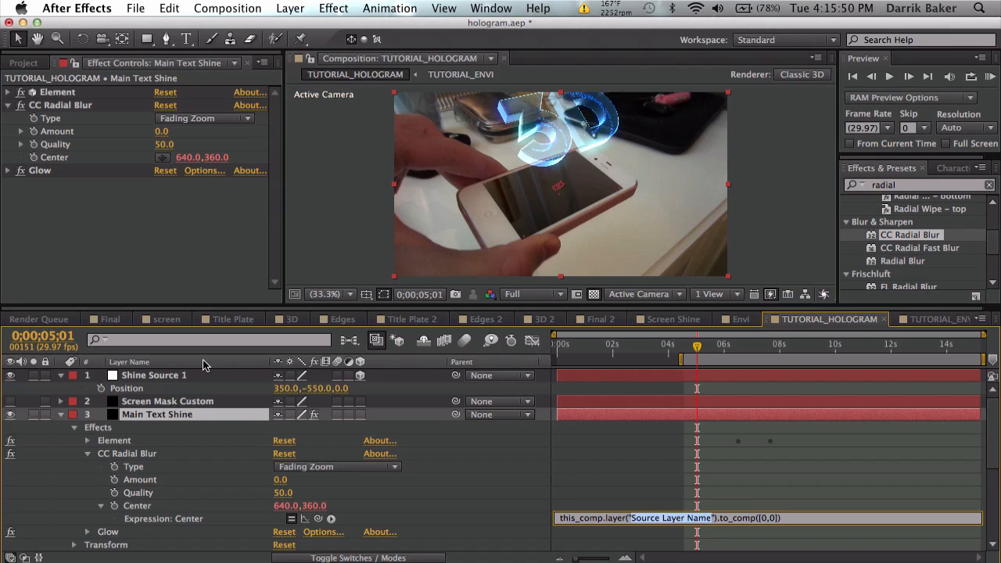
pyautogui.write('Shine')
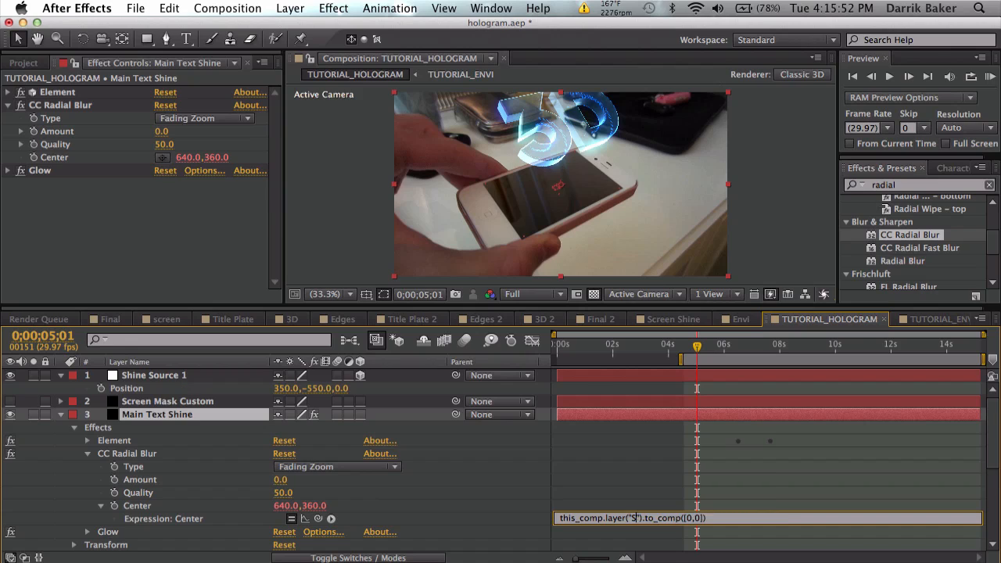
pyautogui.write(' Source 1')
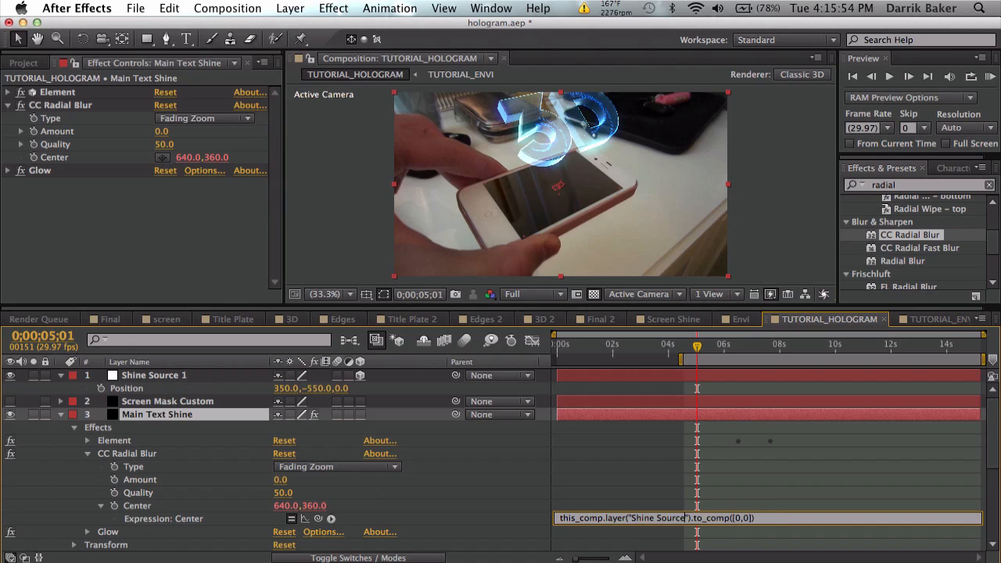
pyautogui.click(609, 489)
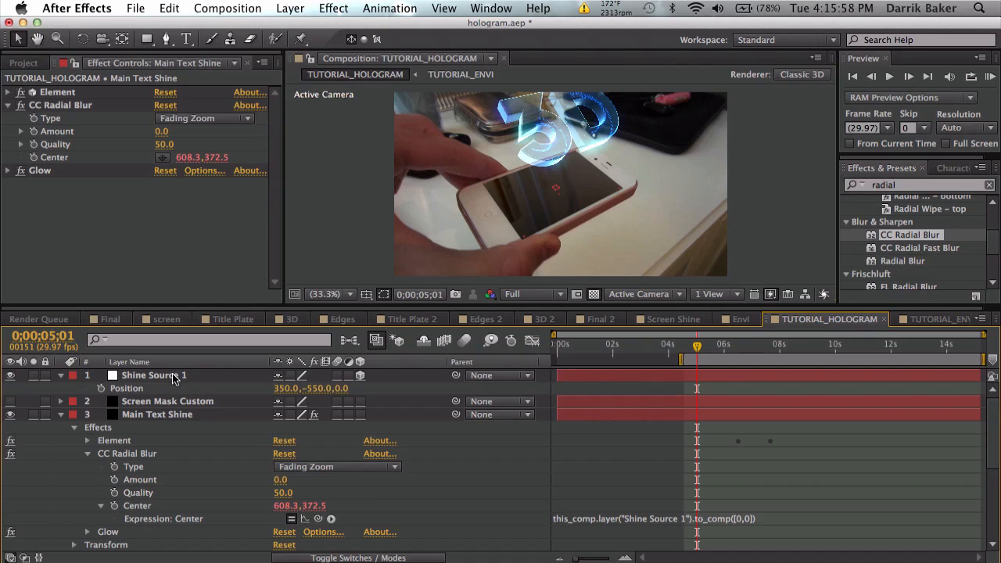
# Set the CC Radial Blur amount on Main Text Shine to -150
pyautogui.click(149, 415)
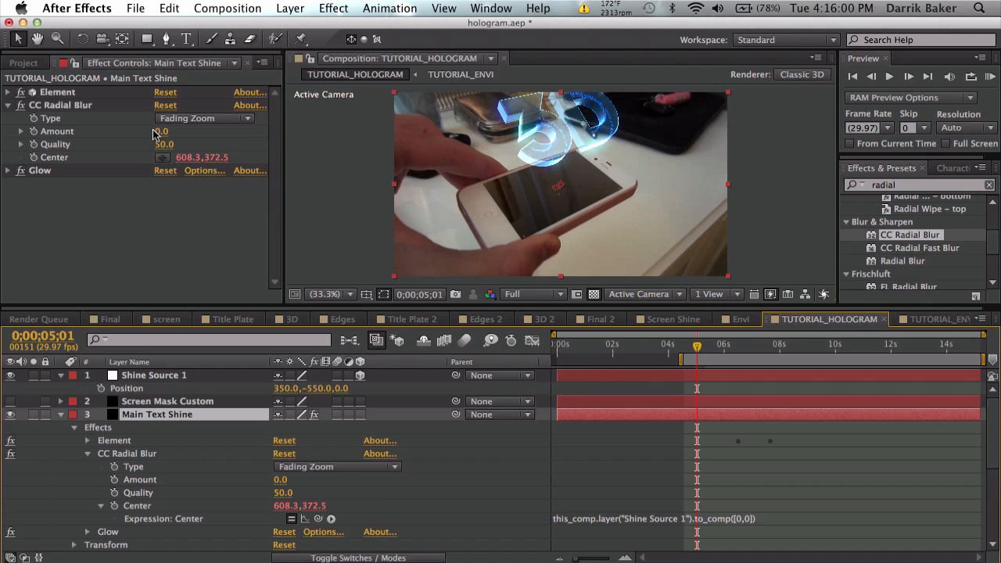
pyautogui.moveTo(154, 133); pyautogui.dragTo(232, 123)
pyautogui.click(172, 132)
pyautogui.write('-')
pyautogui.press('Return')
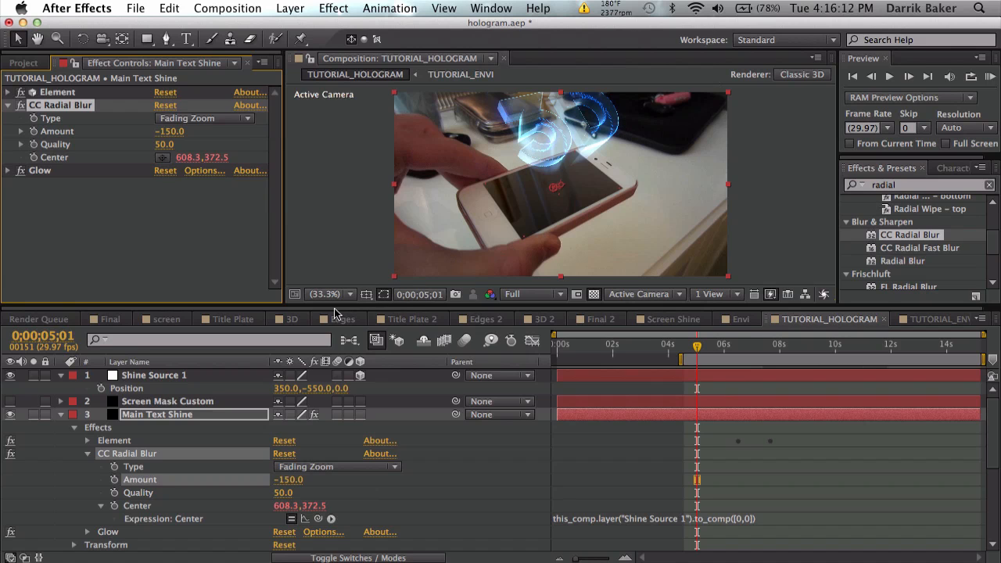
# Set the CC Radial Blur amount on Main Text Shine to -250, checking the rays at 100% magnification
pyautogui.click(329, 294)
pyautogui.click(337, 449)
pyautogui.moveTo(611, 162); pyautogui.dragTo(600, 217)
pyautogui.click(162, 131)
pyautogui.press('Return')
pyautogui.click(169, 131)
pyautogui.write('-')
pyautogui.press('Escape')
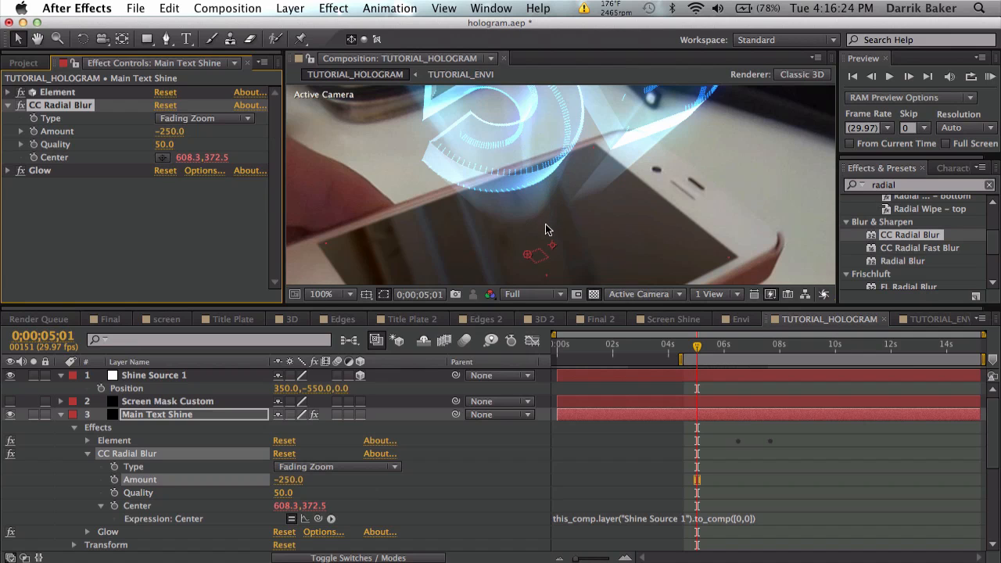
pyautogui.click(330, 287)
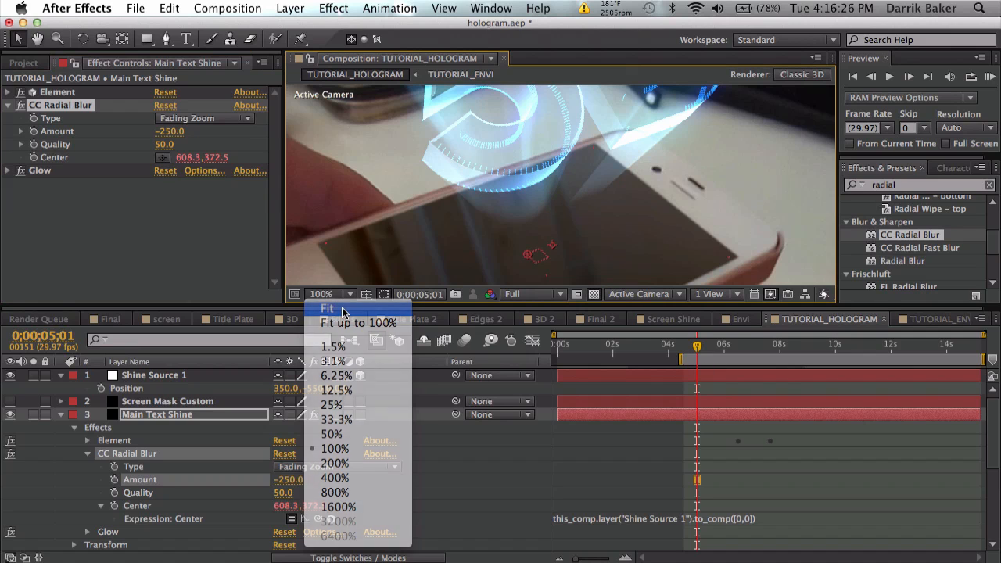
pyautogui.click(321, 420)
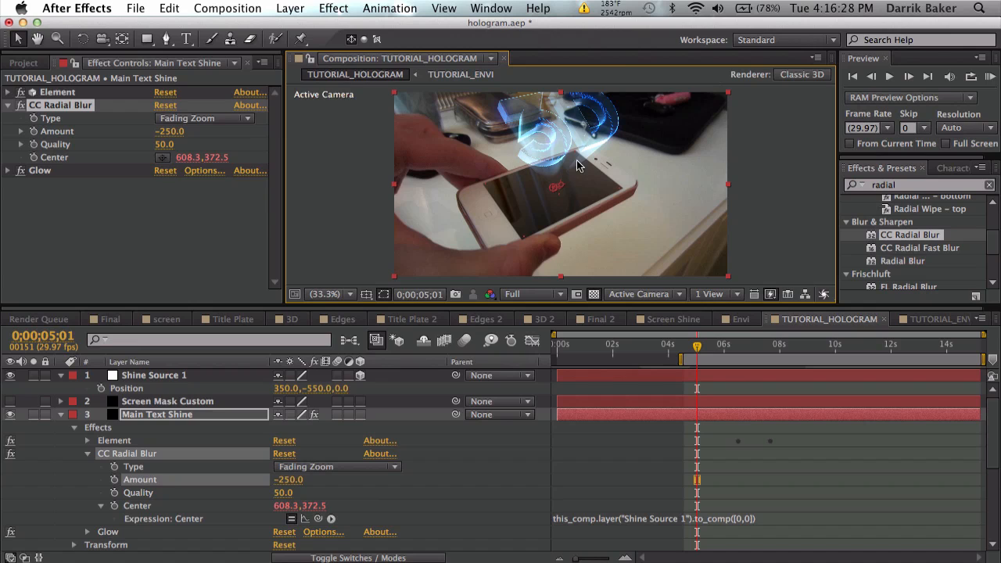
# Move the Shine Source 1 null along Z to 1222 so the rays originate lower on the phone
pyautogui.click(200, 377)
pyautogui.moveTo(345, 389); pyautogui.dragTo(428, 389)
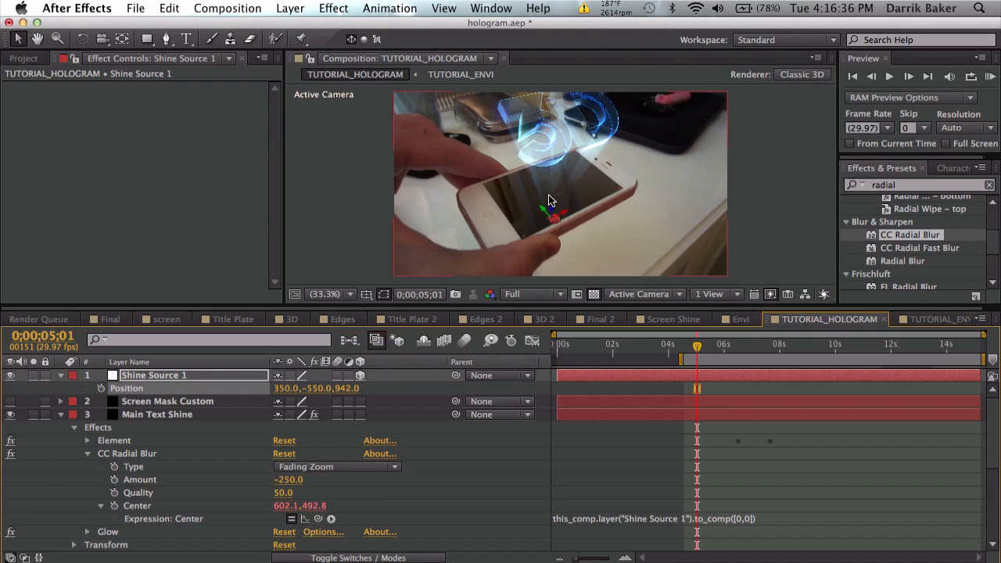
pyautogui.moveTo(352, 397); pyautogui.dragTo(585, 244)
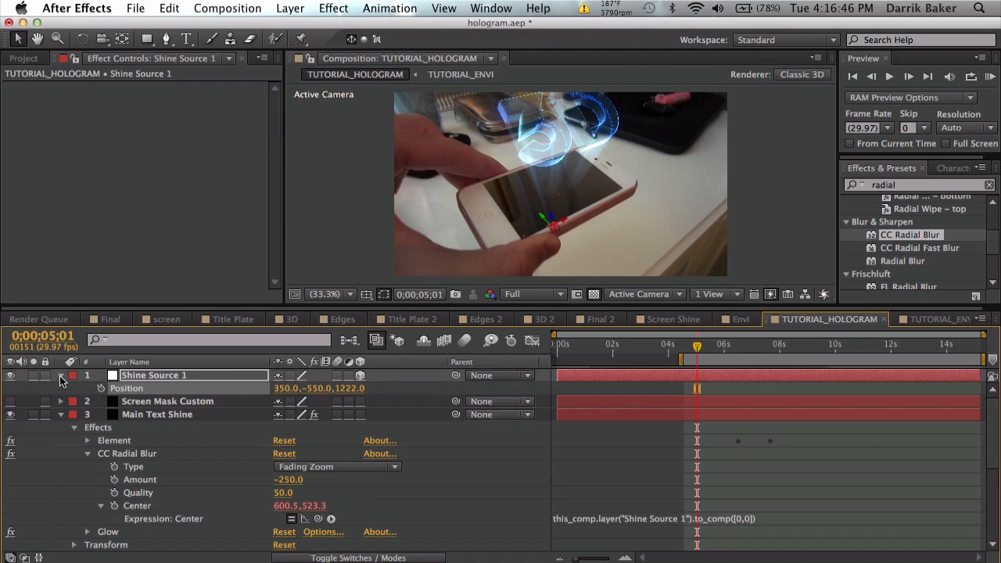
pyautogui.click(62, 415)
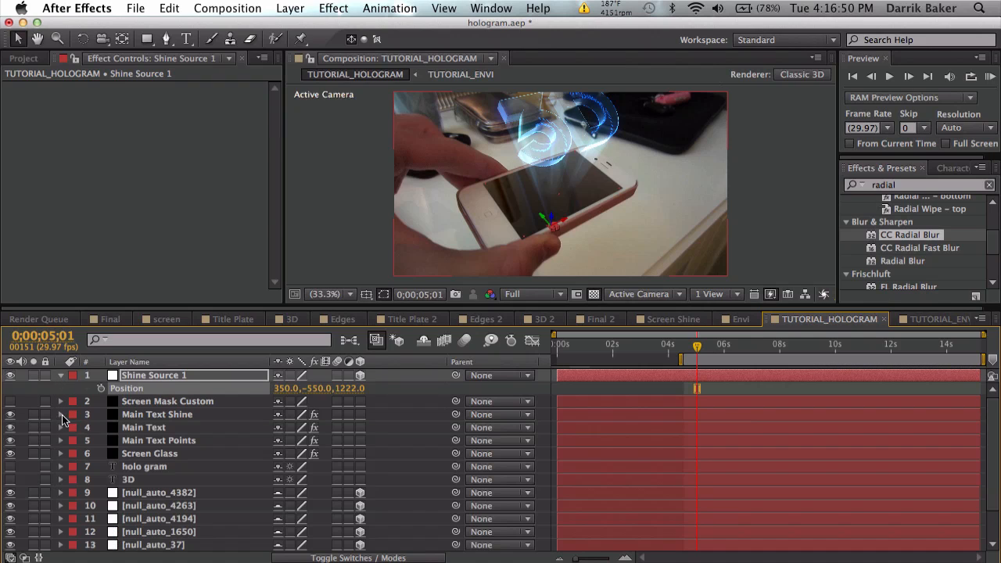
# Duplicate the Main Text Points layer and rename the copy Main Text Points Shine
pyautogui.click(184, 442)
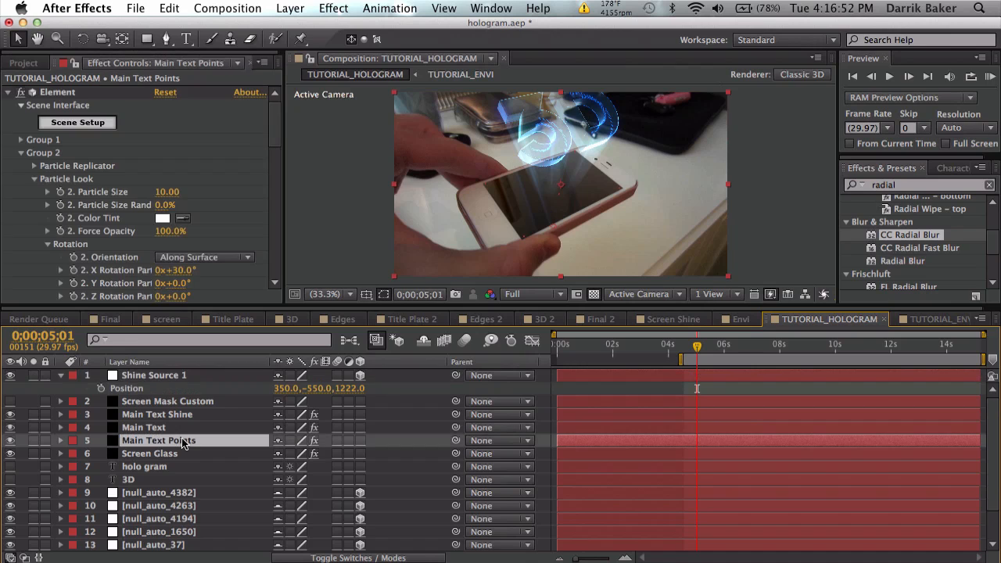
pyautogui.hotkey('ctrl', 'd')
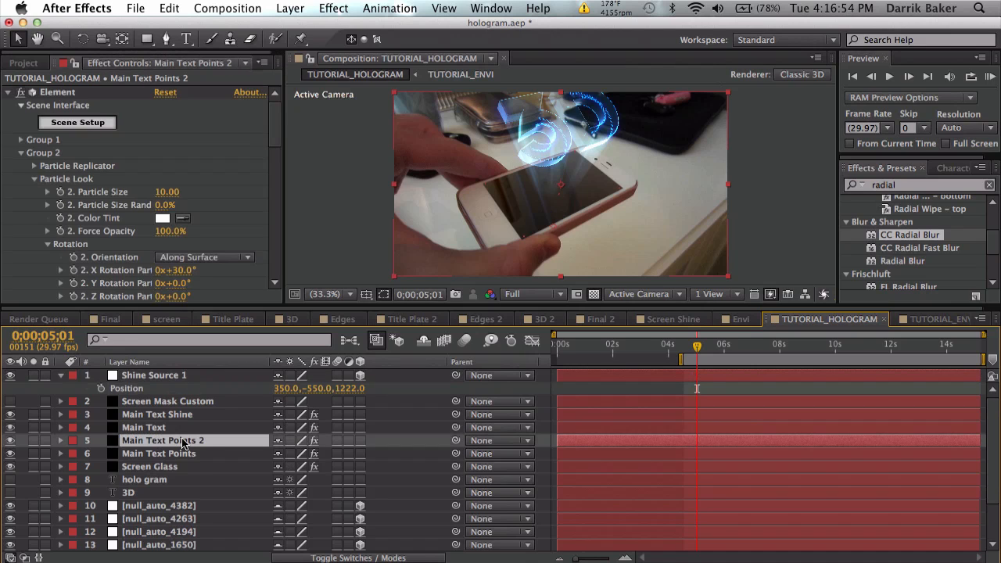
pyautogui.press('Return')
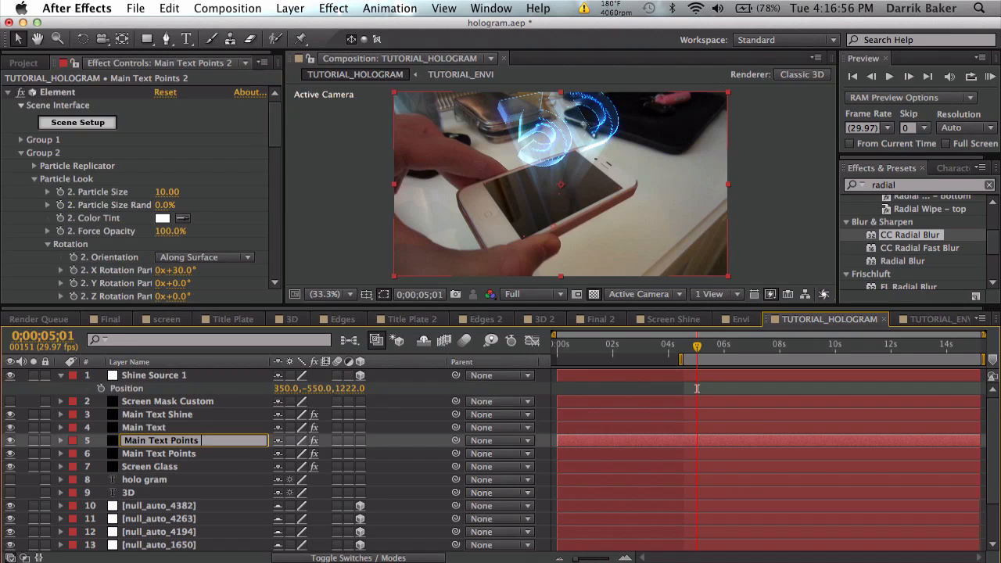
pyautogui.press('Return')
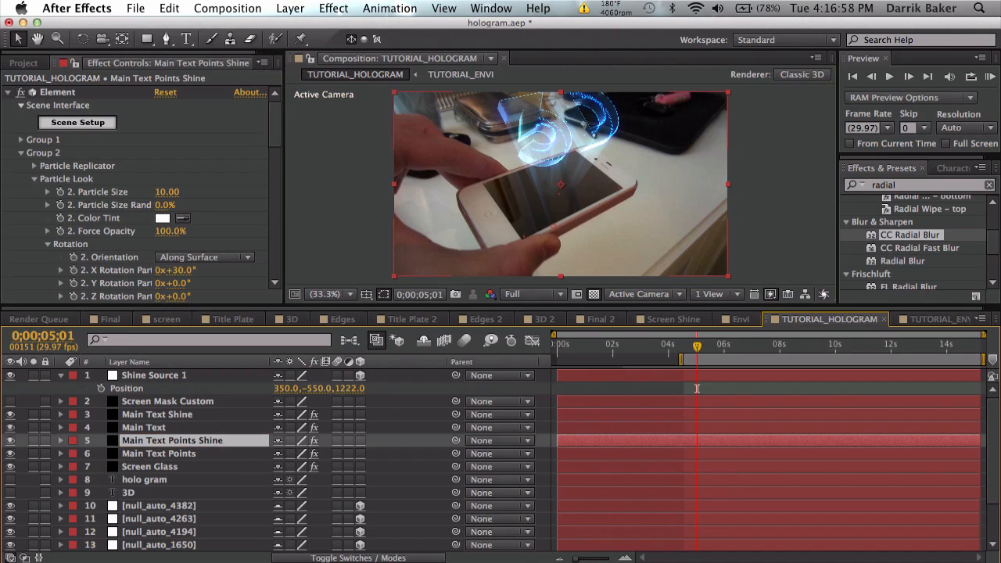
# Copy CC Radial Blur from Main Text Shine to Main Text Points Shine and place it between Fill and Glow
pyautogui.click(197, 415)
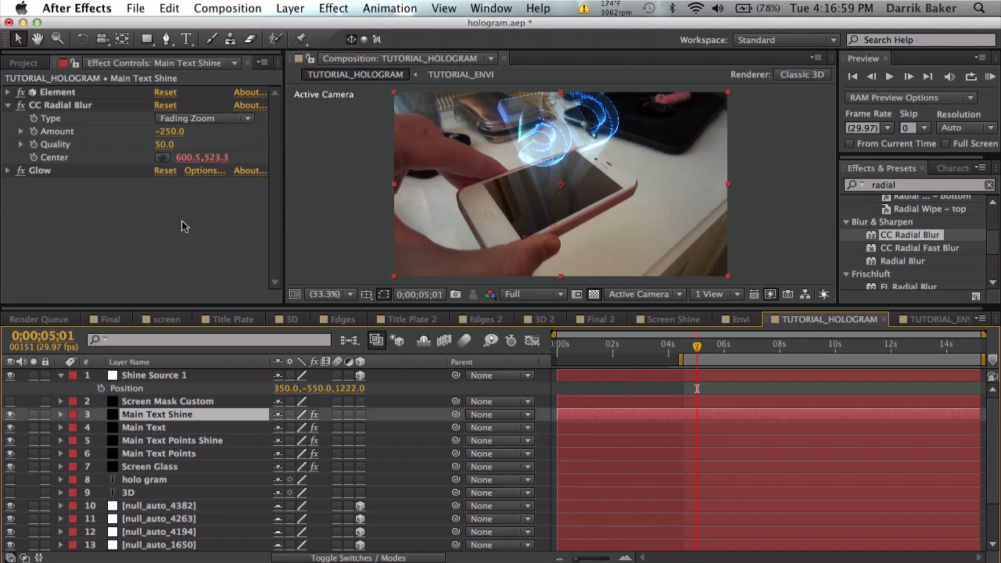
pyautogui.click(65, 106)
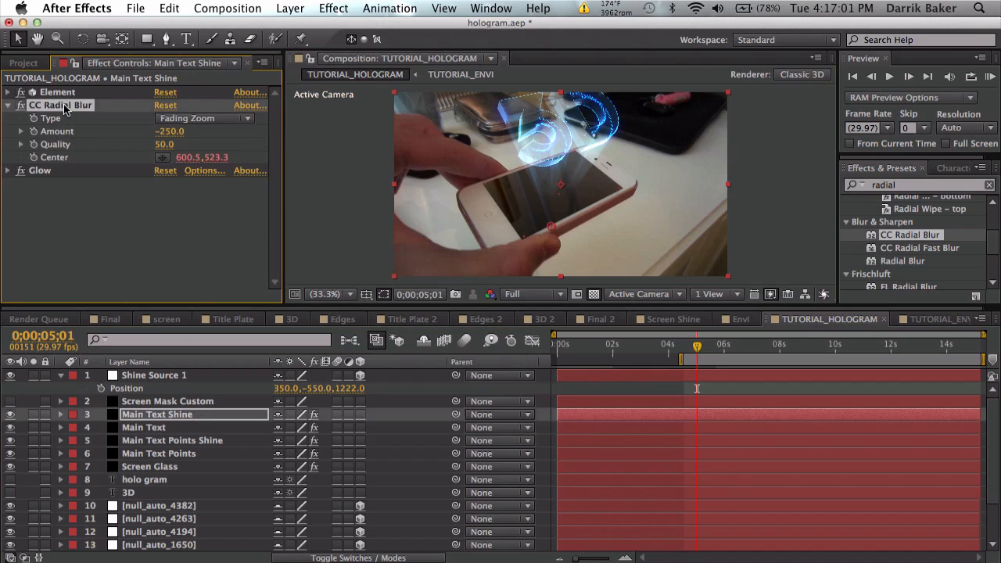
pyautogui.click(208, 444)
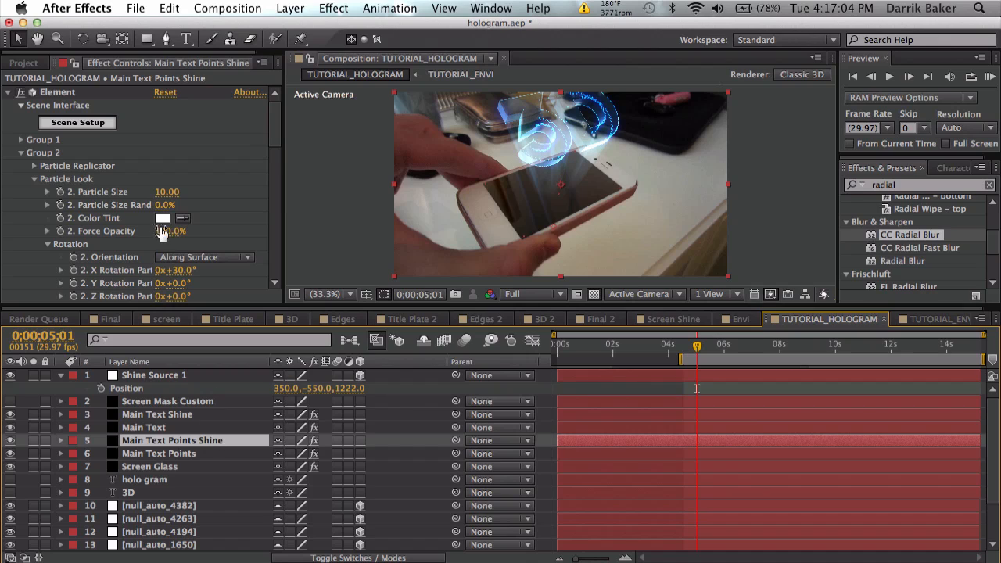
pyautogui.click(7, 93)
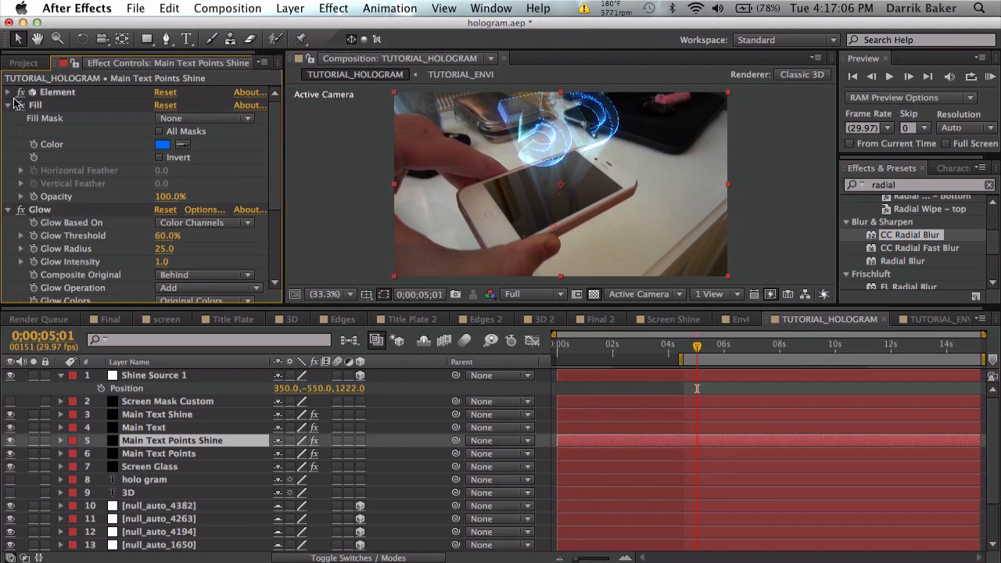
pyautogui.click(8, 106)
pyautogui.click(38, 106)
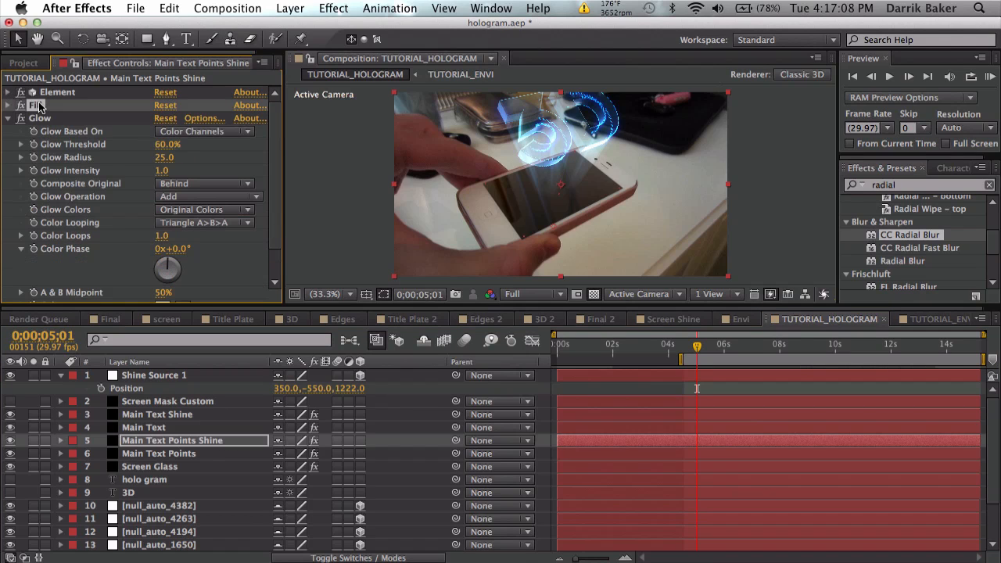
pyautogui.press('super+v')
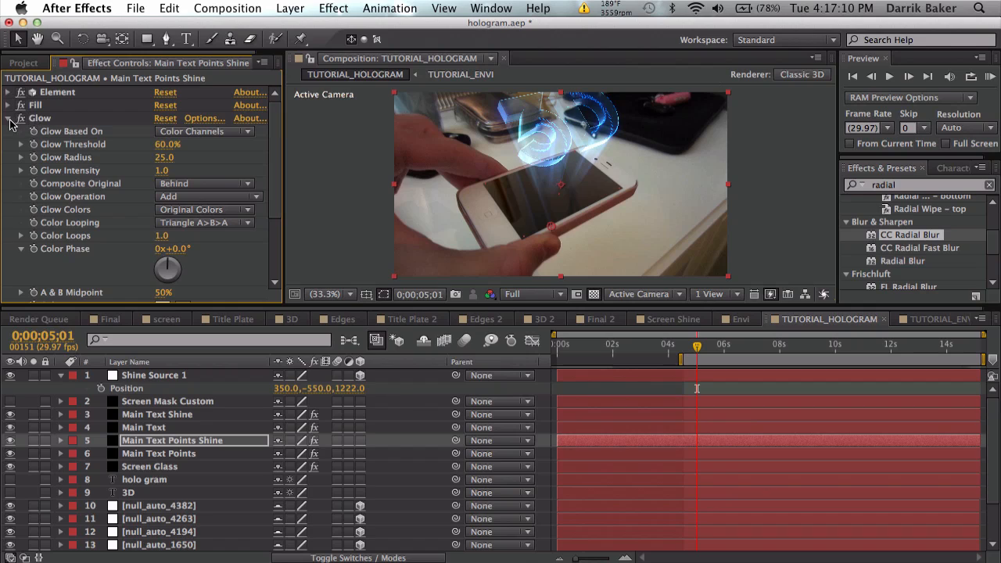
pyautogui.click(8, 118)
pyautogui.moveTo(48, 131); pyautogui.dragTo(49, 119)
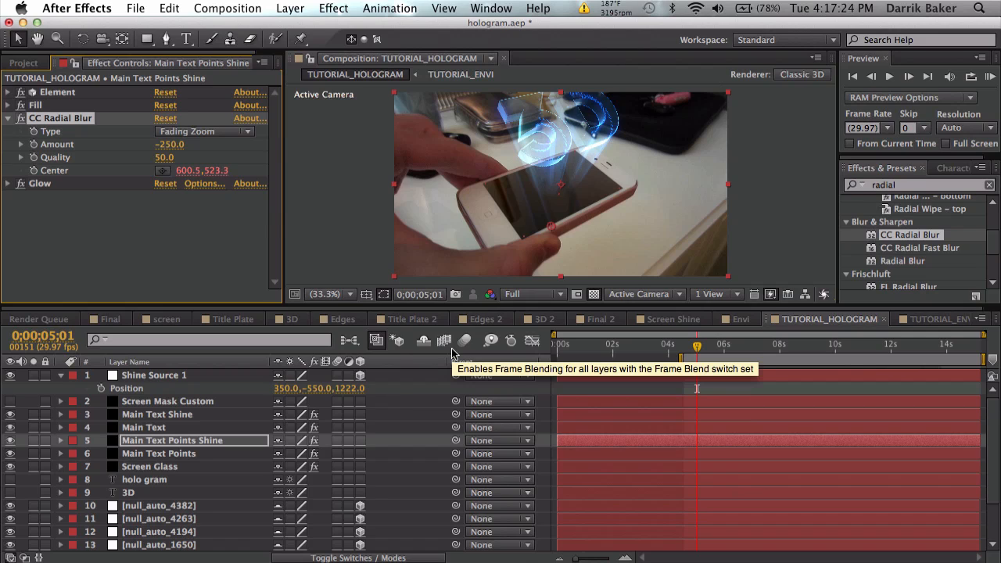
# Duplicate Main Text and pre-compose the copy as Screen Display, moving all attributes into the new composition and dismissing the expression warnings
pyautogui.click(209, 427)
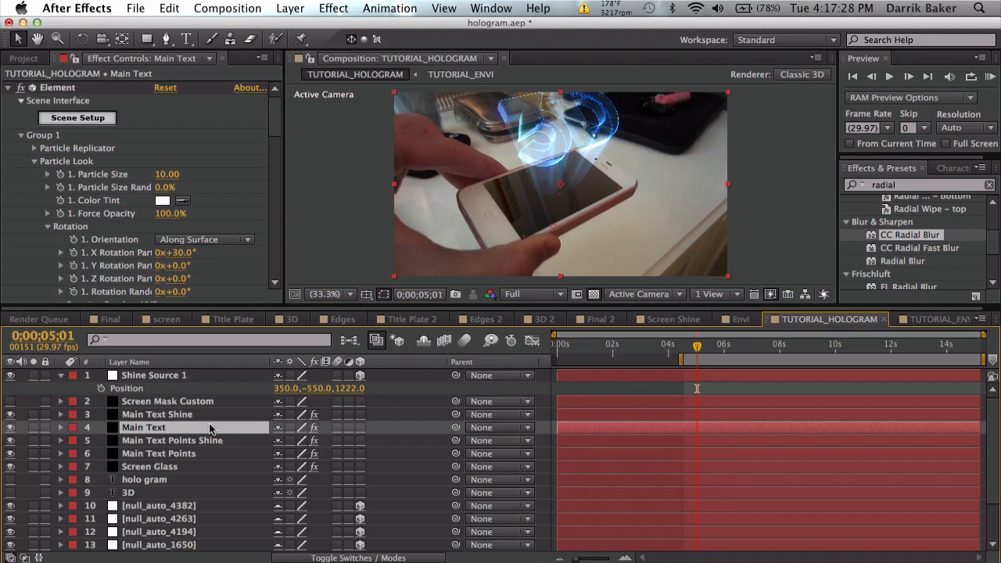
pyautogui.press('super+d')
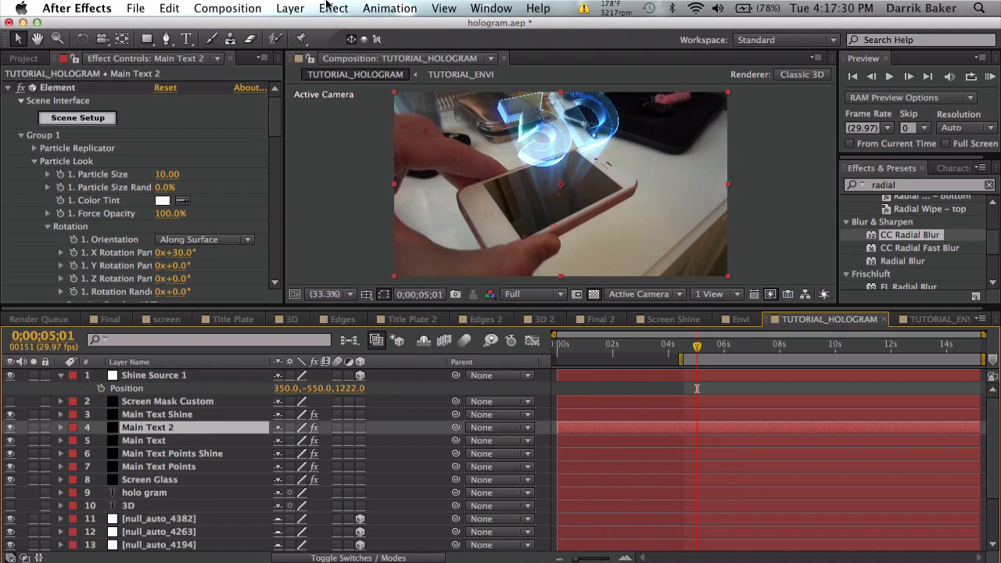
pyautogui.click(291, 8)
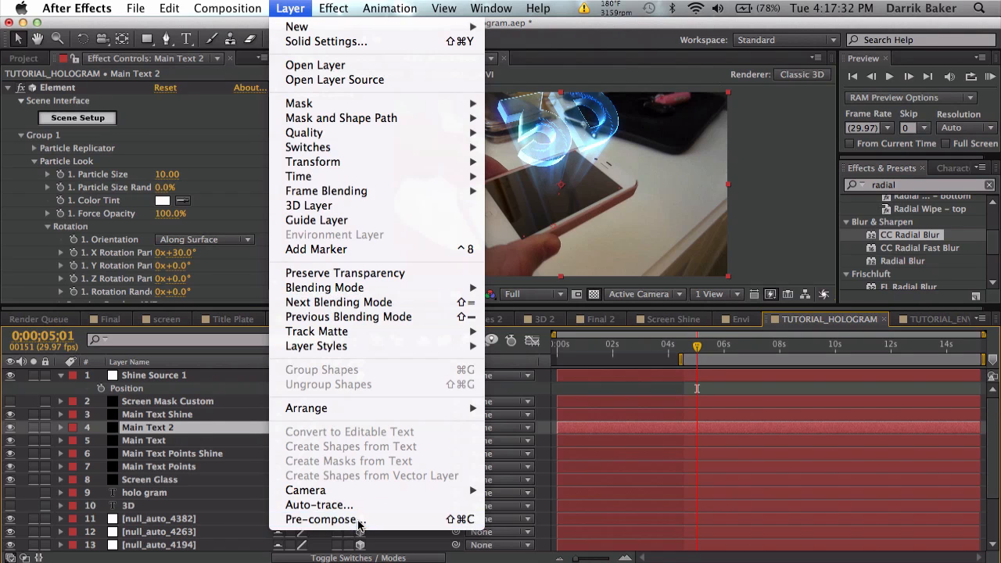
pyautogui.click(329, 519)
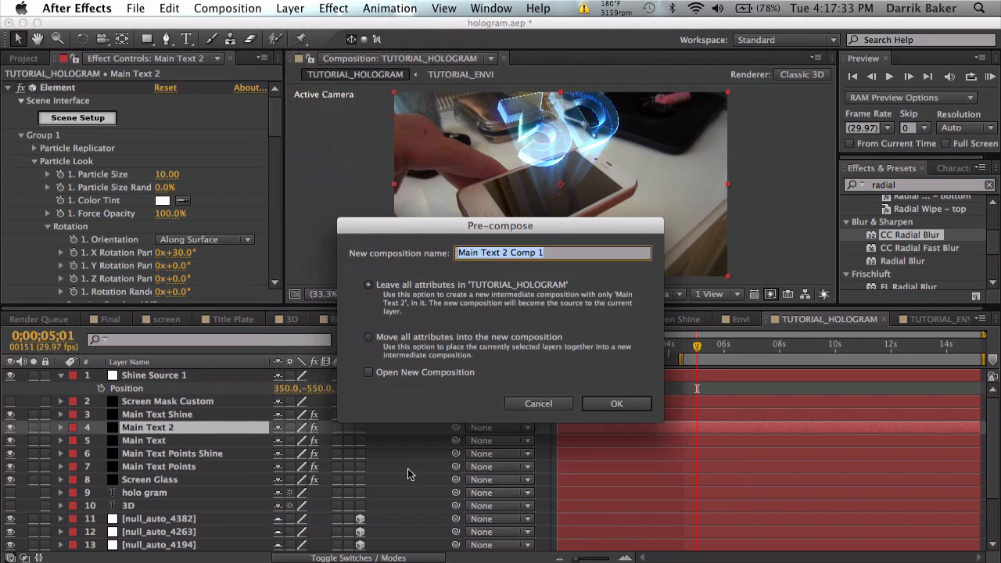
pyautogui.click(381, 341)
pyautogui.click(538, 258)
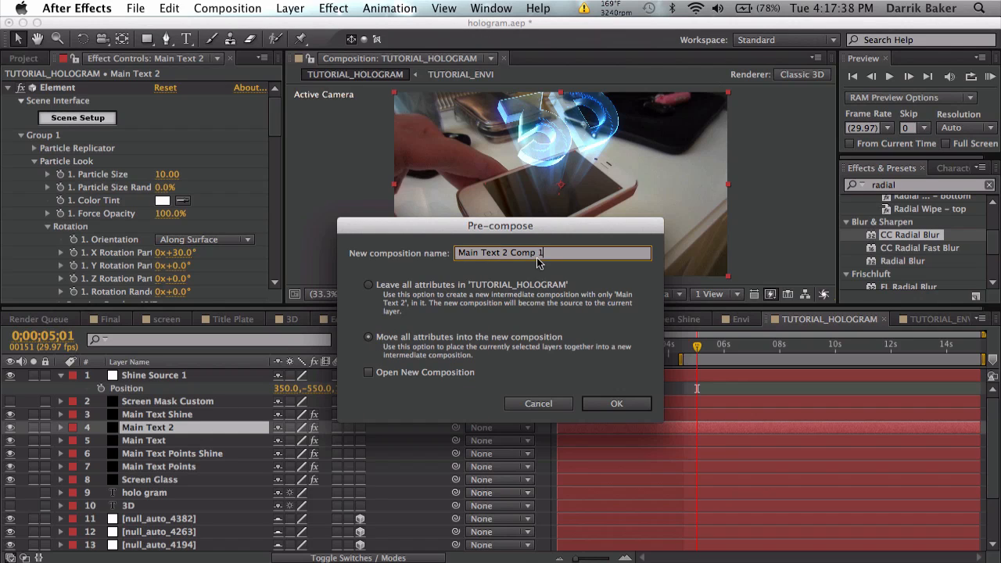
pyautogui.press('super+a')
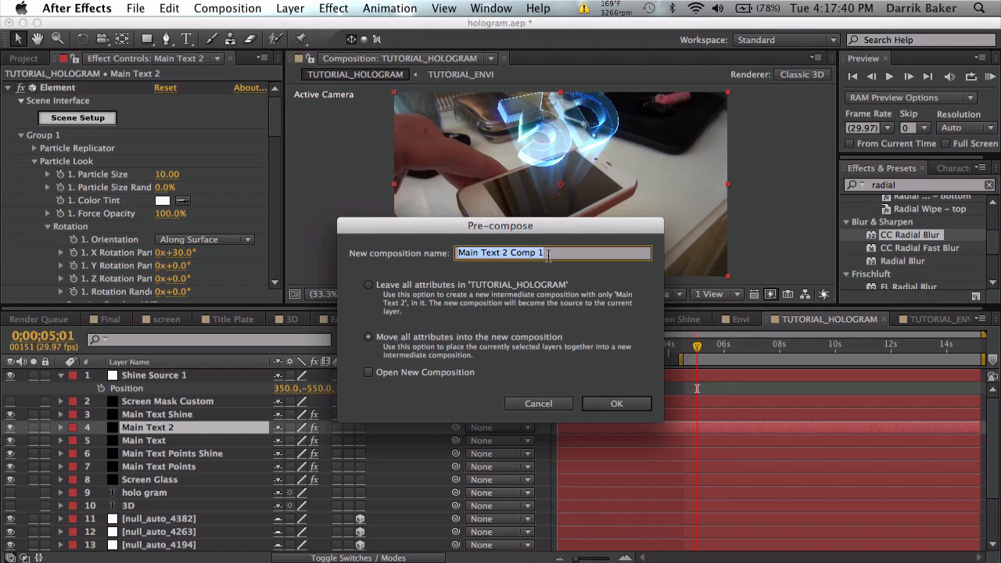
pyautogui.write('Screen Display')
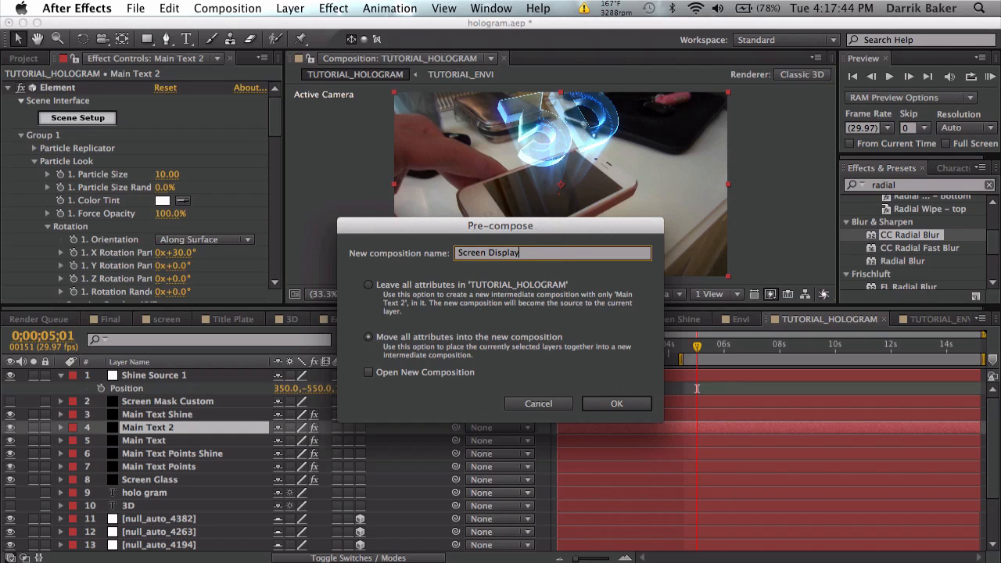
pyautogui.press('Return')
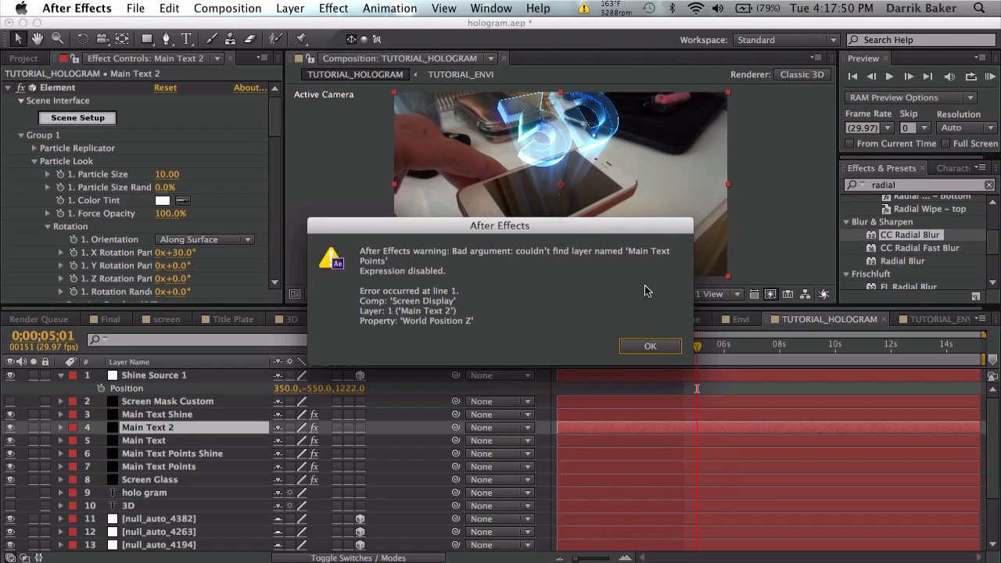
pyautogui.click(649, 347)
pyautogui.click(649, 348)
pyautogui.click(650, 347)
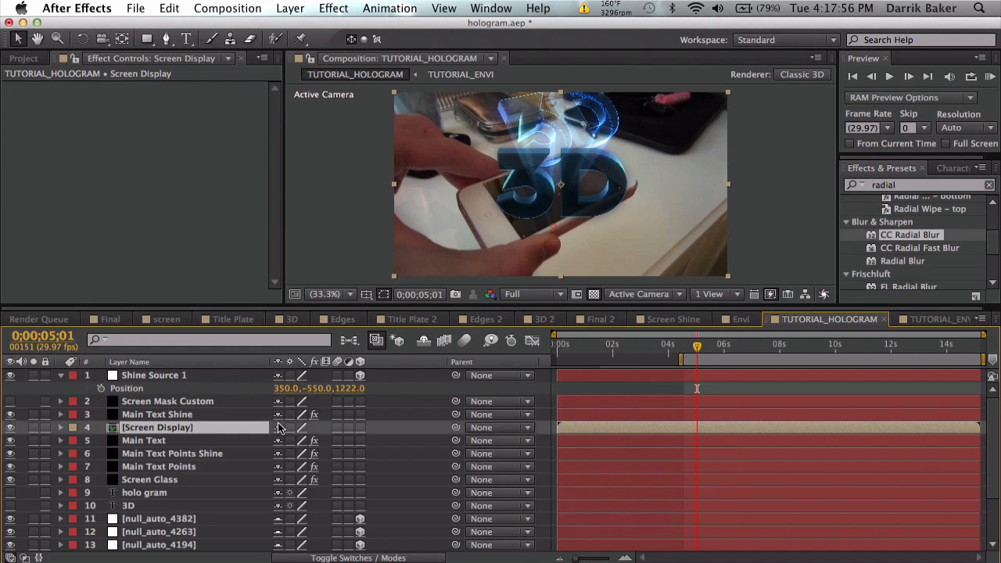
# Reveal the animated properties and expressions of Main Text and delete the broken expression on its Opacity
pyautogui.click(183, 440)
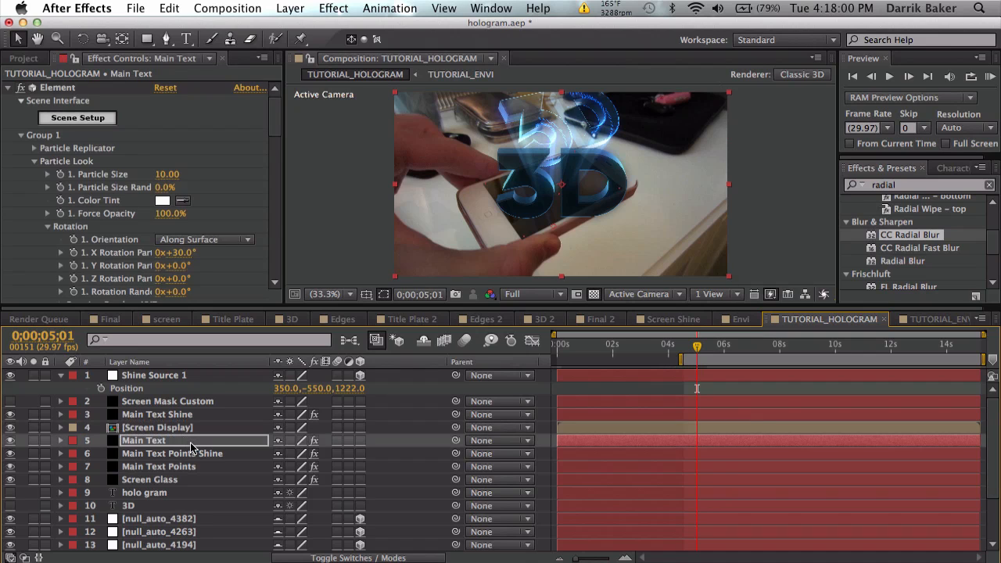
pyautogui.press('e')
pyautogui.press('e')
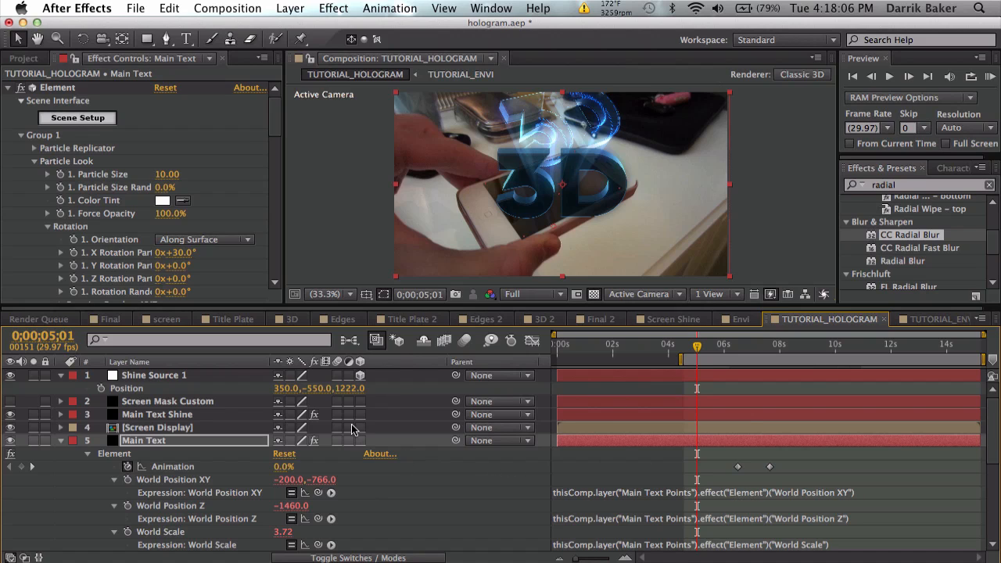
pyautogui.click(161, 414)
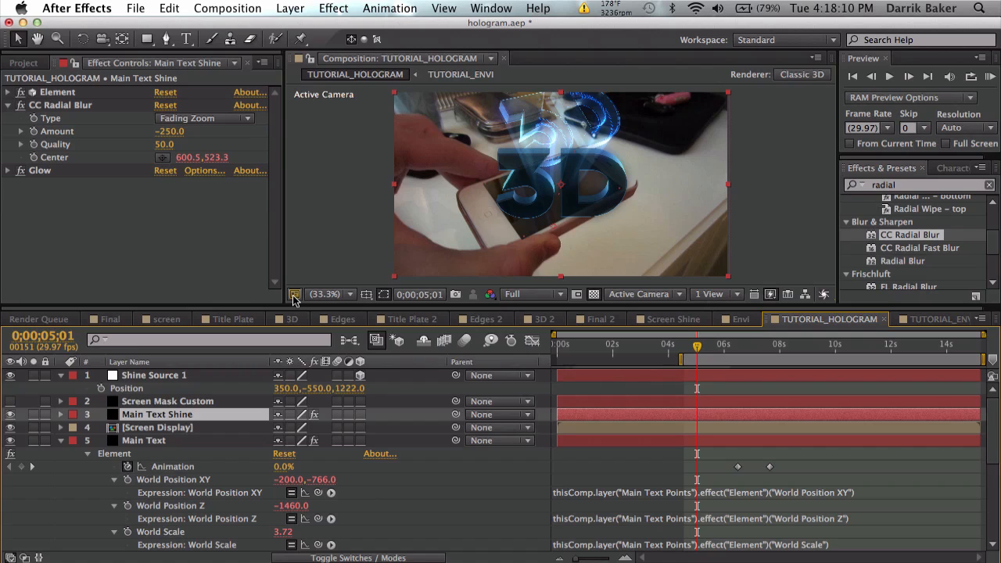
pyautogui.click(295, 296)
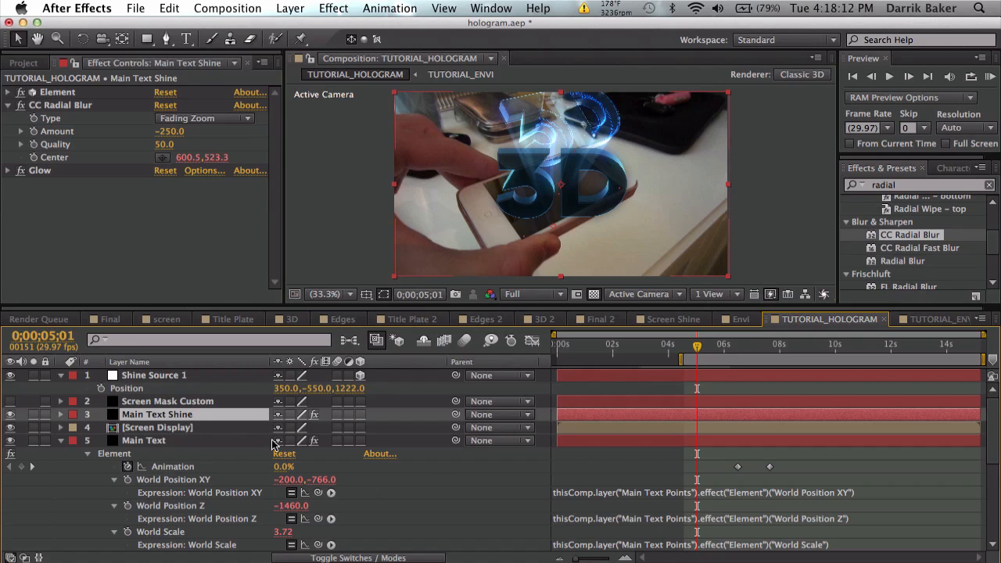
pyautogui.scroll(-2, 692, 492)
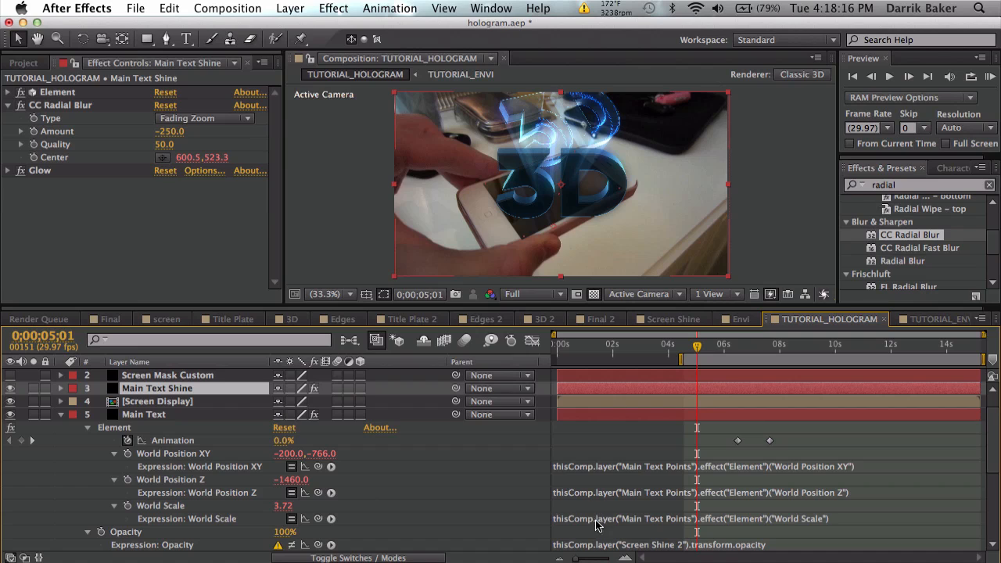
pyautogui.click(592, 545)
pyautogui.press('BackSpace')
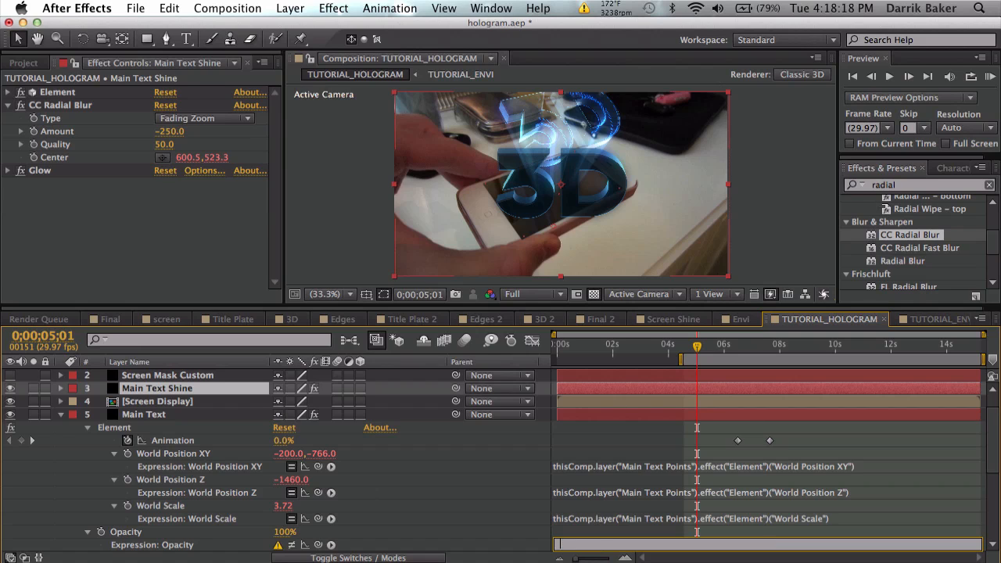
pyautogui.click(579, 443)
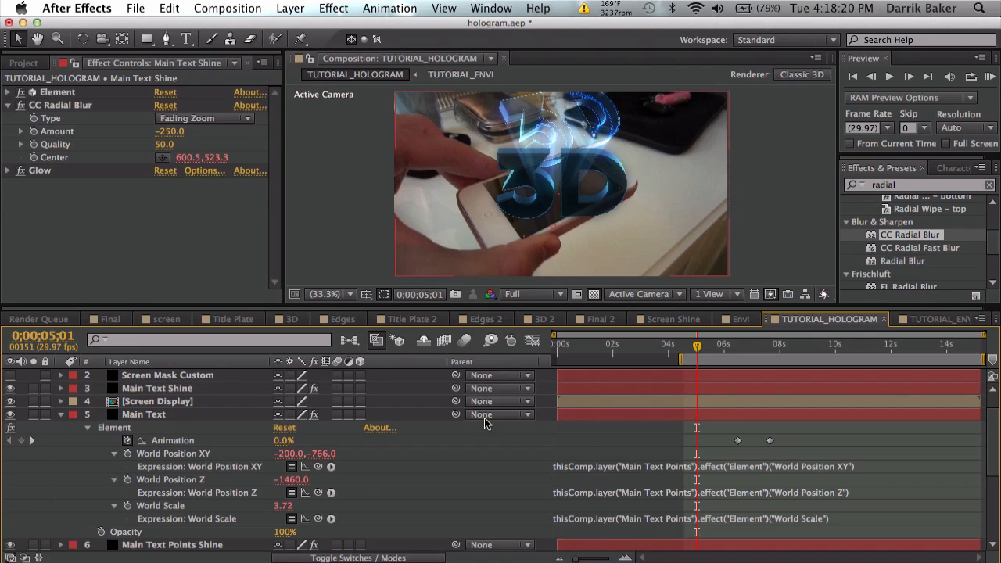
pyautogui.scroll(1, 311, 418)
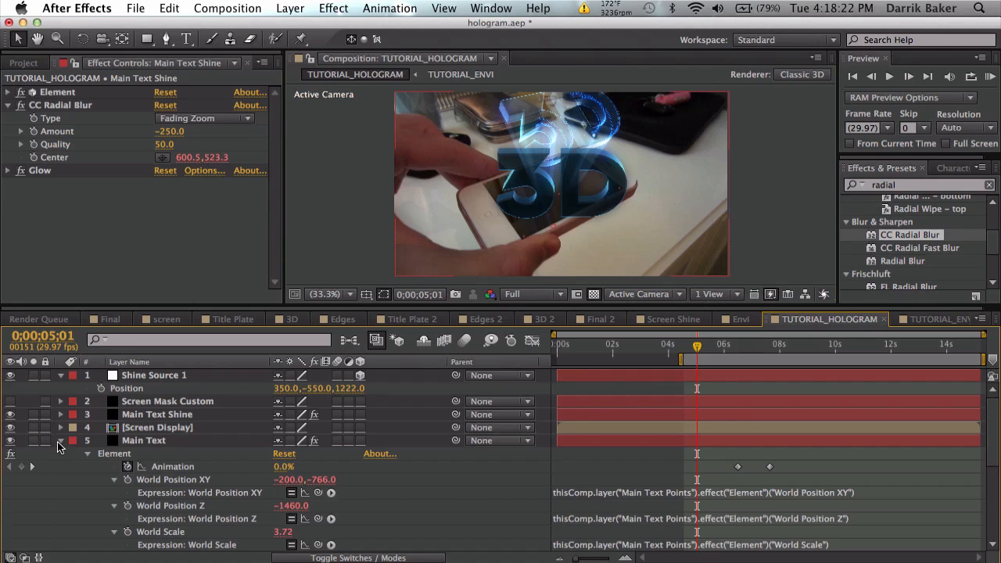
pyautogui.click(61, 440)
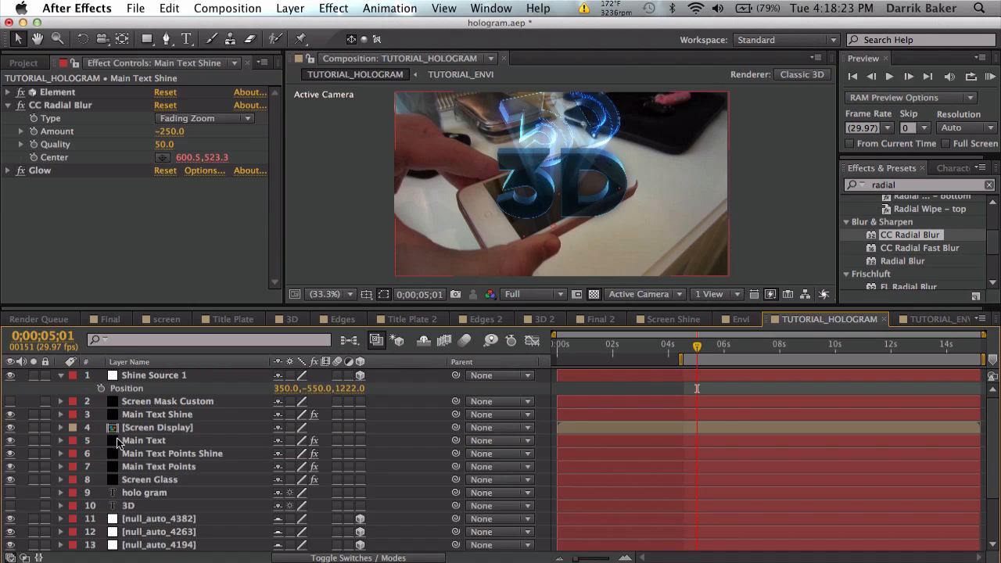
# Open the Screen Display composition and move the current time to 0;00;07;24, where the HOLO GRAM text is displayed
pyautogui.click(194, 428)
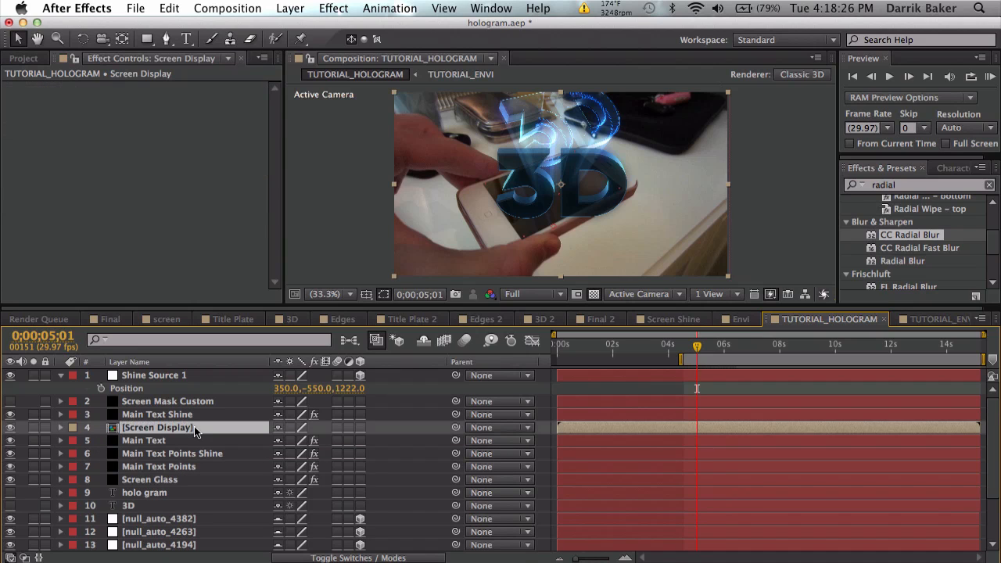
pyautogui.doubleClick(194, 427)
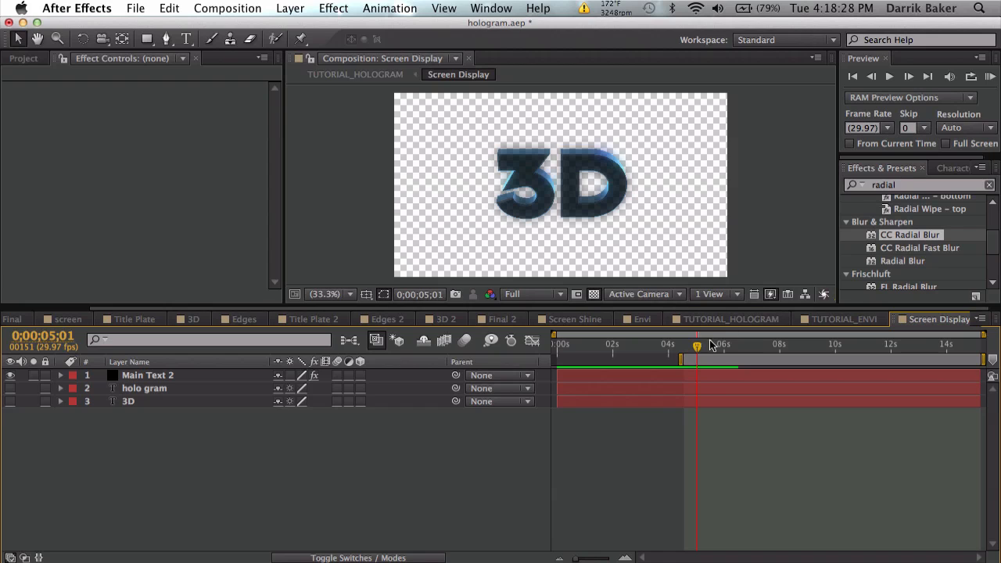
pyautogui.moveTo(697, 345); pyautogui.dragTo(594, 345)
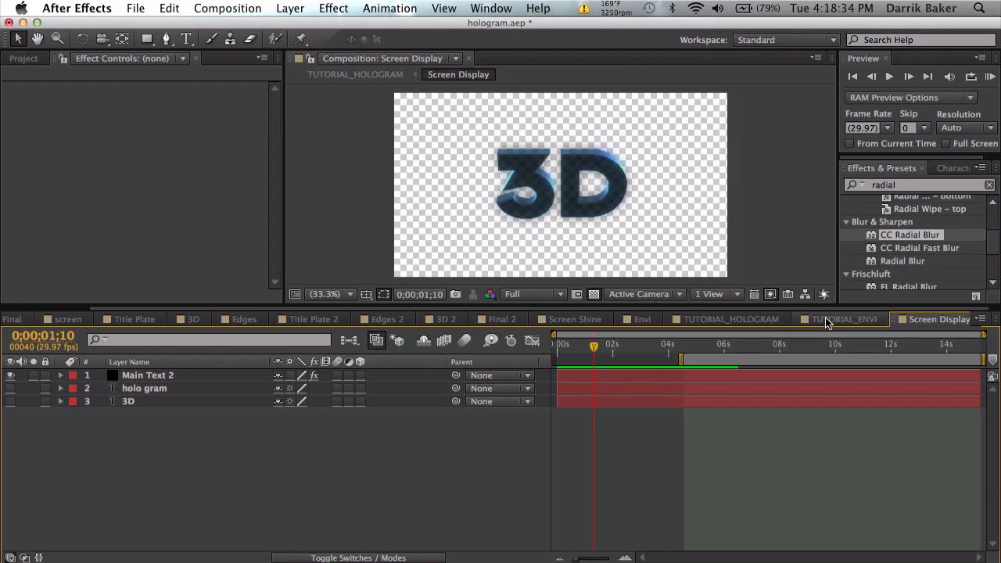
pyautogui.click(761, 319)
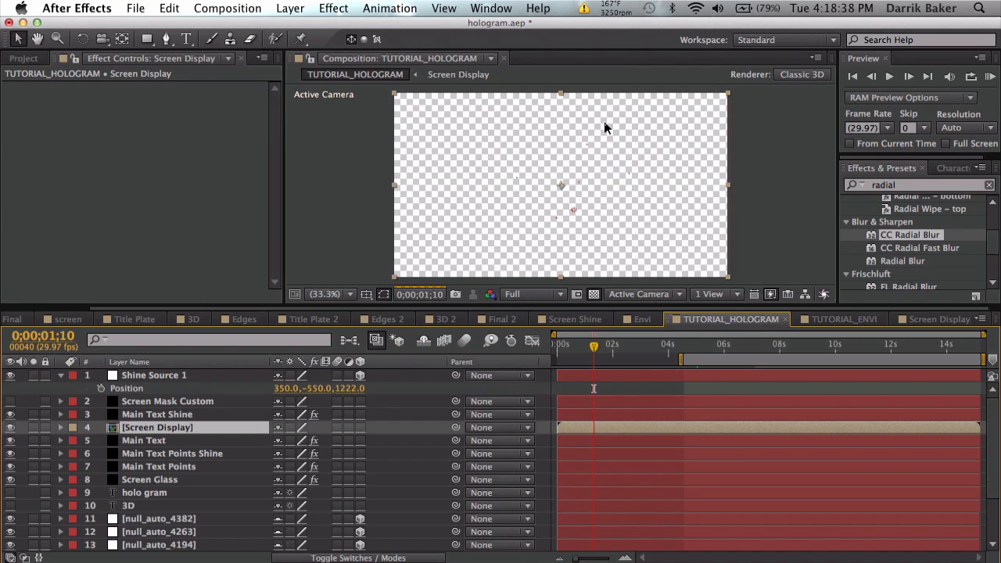
pyautogui.click(939, 321)
pyautogui.moveTo(629, 349); pyautogui.dragTo(776, 347)
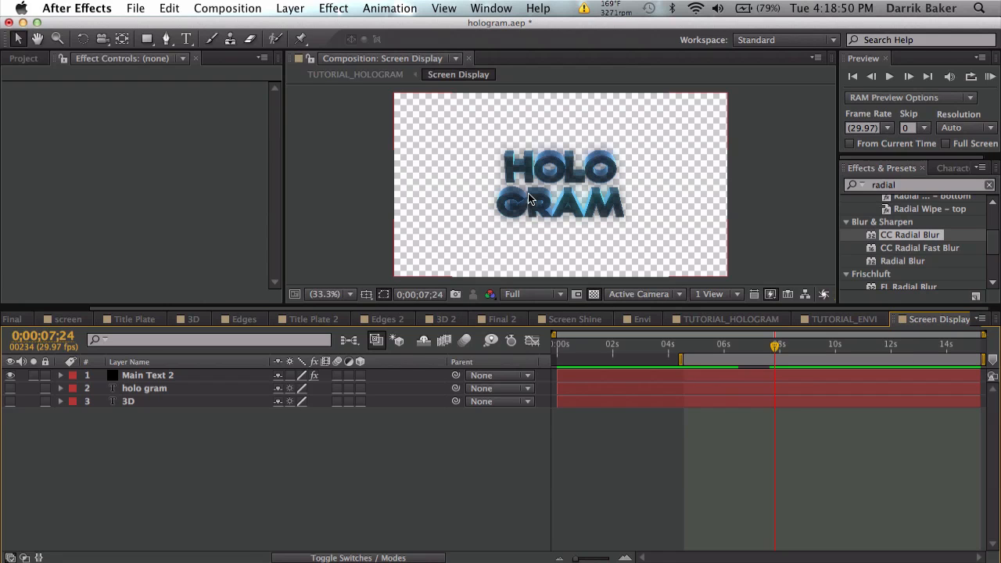
# Open the Element scene setup of Main Text 2 and set the Extrude of the HOLO GRAM model's Outside_Glow material to 0.25
pyautogui.click(192, 375)
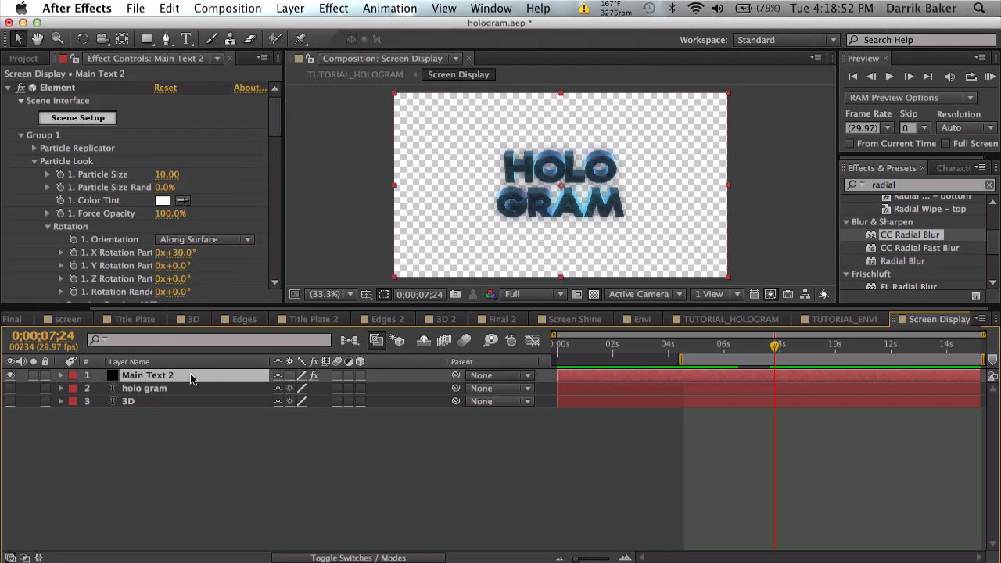
pyautogui.click(97, 119)
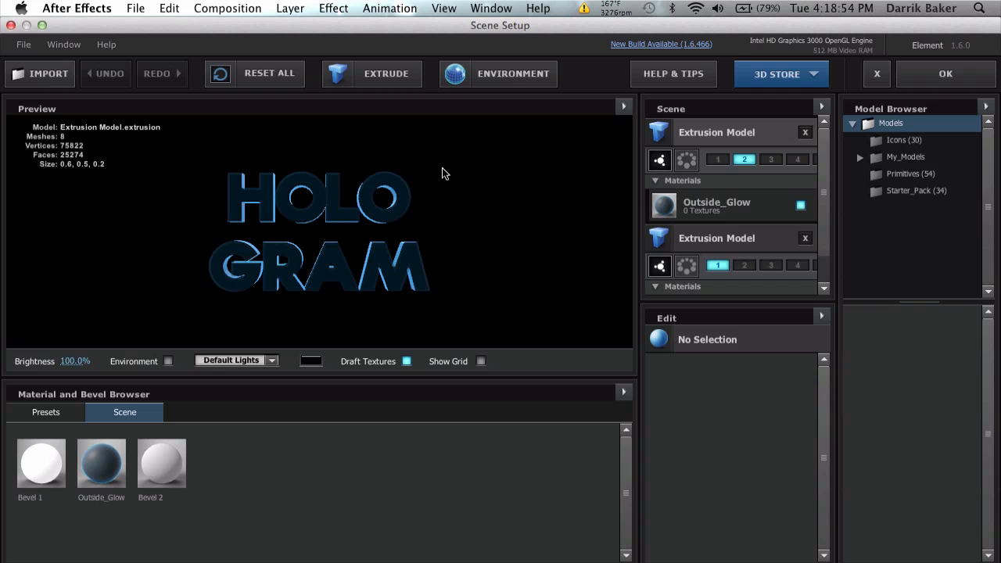
pyautogui.click(731, 131)
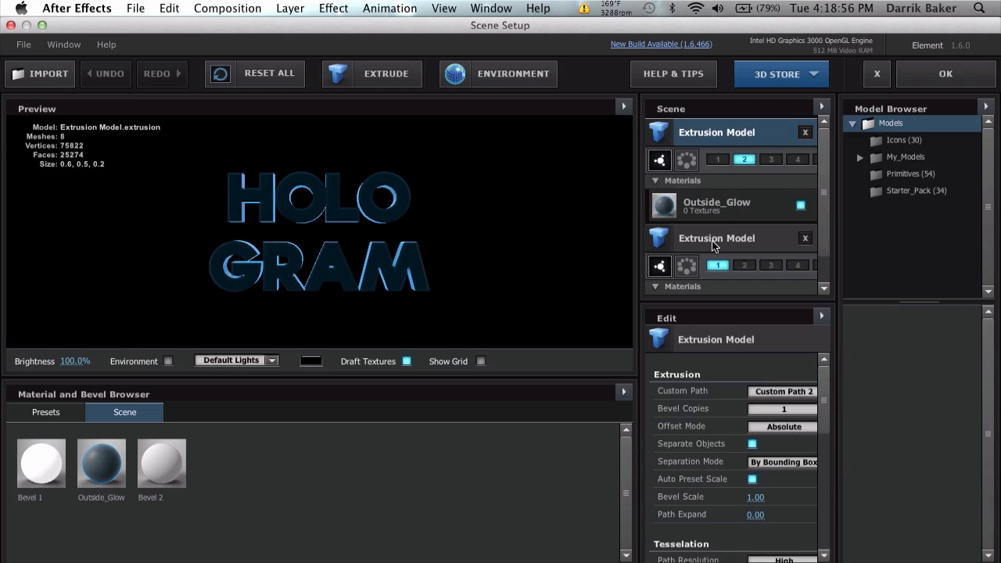
pyautogui.click(715, 207)
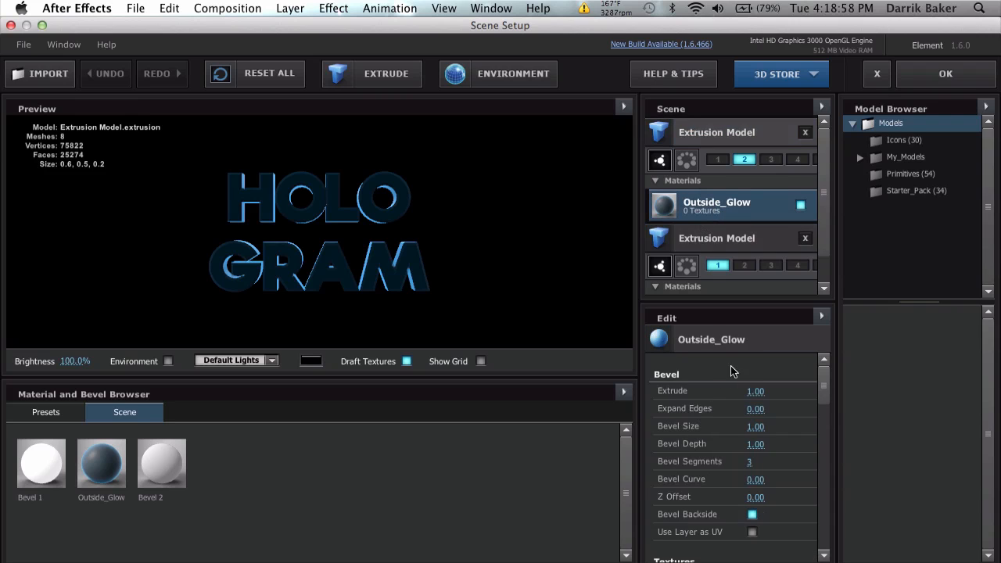
pyautogui.click(752, 389)
pyautogui.write('0.25')
pyautogui.press('Return')
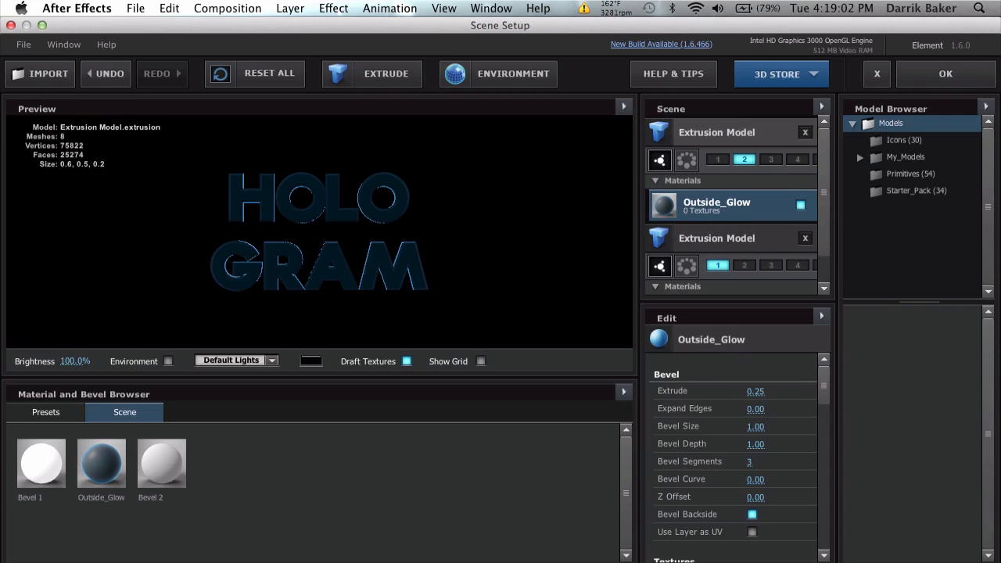
# Set the Extrude of the 3D text model's Outside_Glow material to 0.25 and apply the scene setup
pyautogui.scroll(3, 385, 270)
pyautogui.moveTo(385, 271); pyautogui.dragTo(454, 285)
pyautogui.scroll(-3, 704, 271)
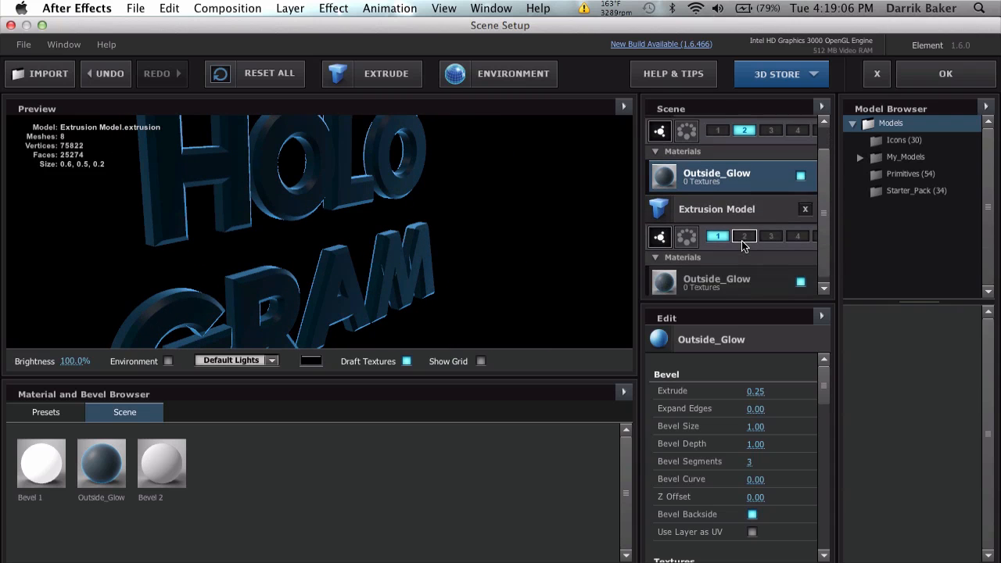
pyautogui.click(732, 276)
pyautogui.click(756, 391)
pyautogui.write('0.25')
pyautogui.press('Return')
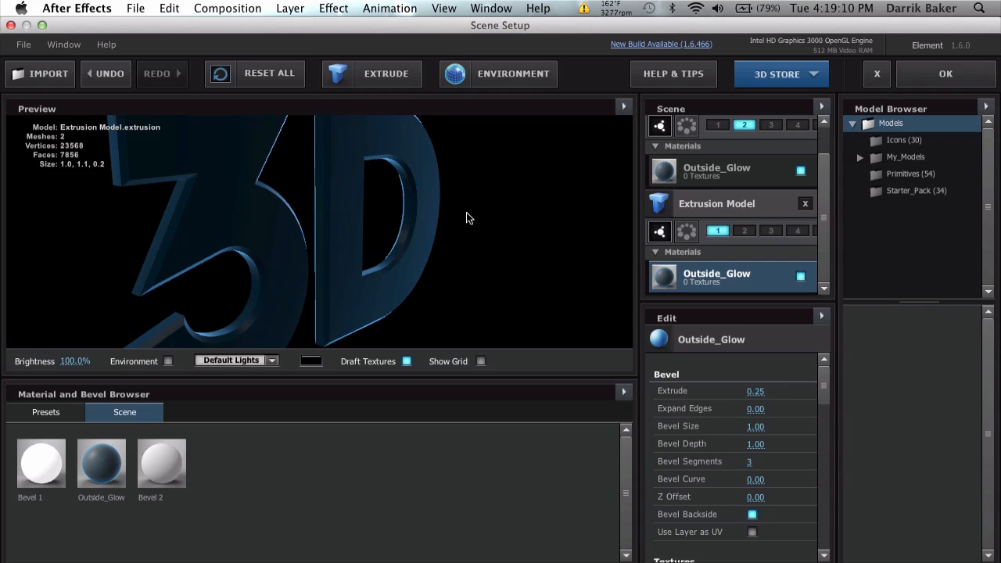
pyautogui.moveTo(476, 217); pyautogui.dragTo(391, 212)
pyautogui.click(956, 72)
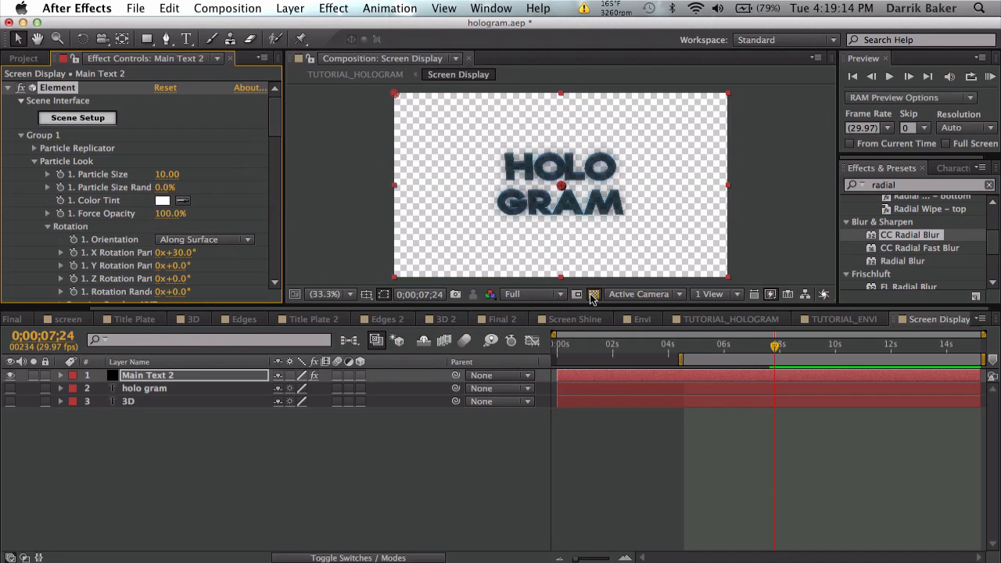
# Turn off the transparency grid and examine the thinner HOLO GRAM text at 100% magnification before fitting the view again
pyautogui.click(594, 295)
pyautogui.click(350, 295)
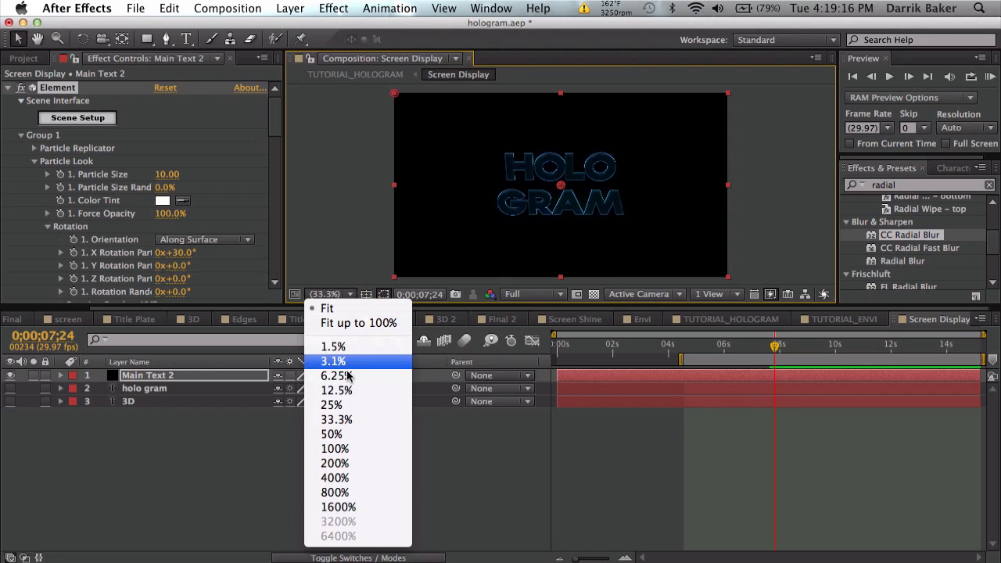
pyautogui.click(352, 444)
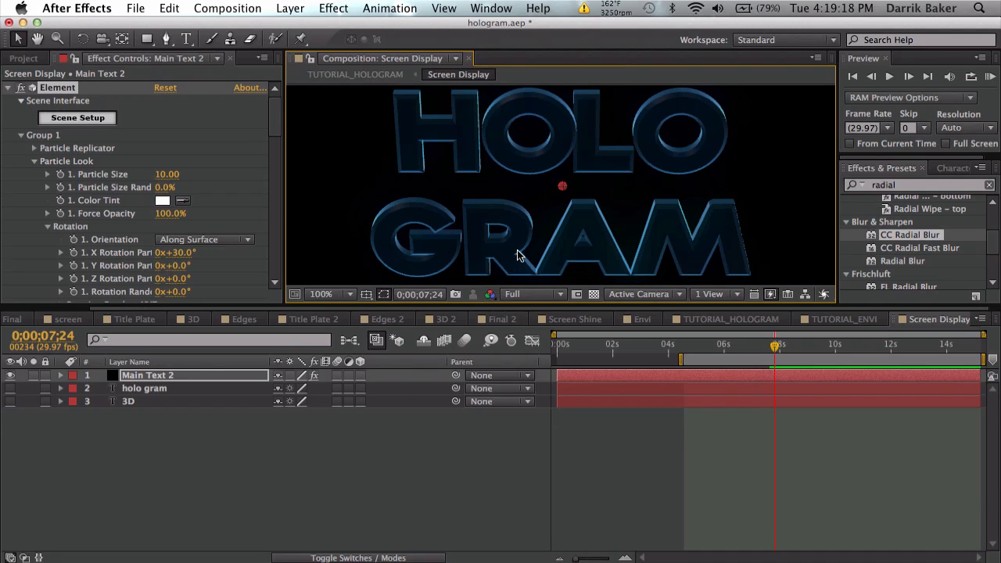
pyautogui.click(349, 294)
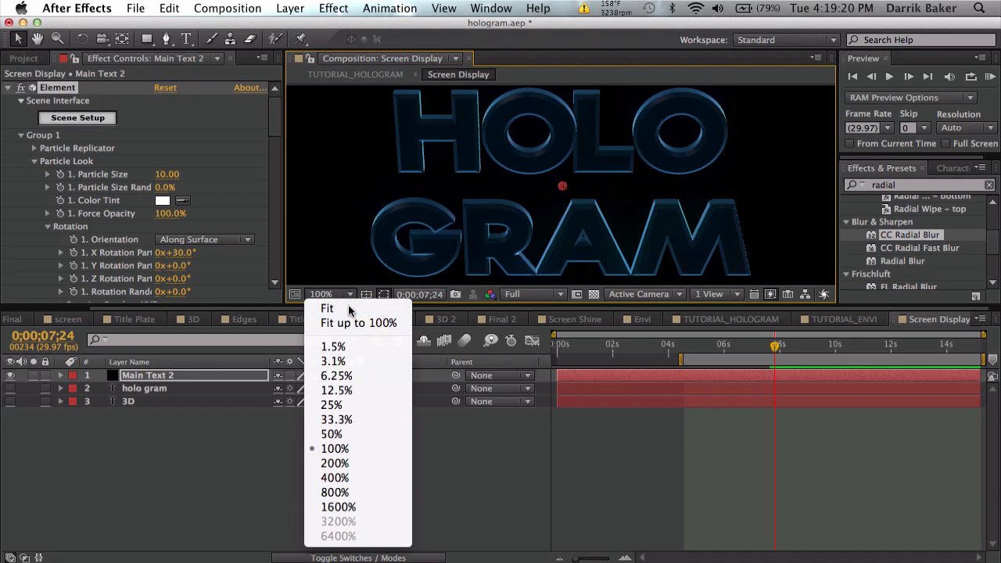
pyautogui.click(349, 309)
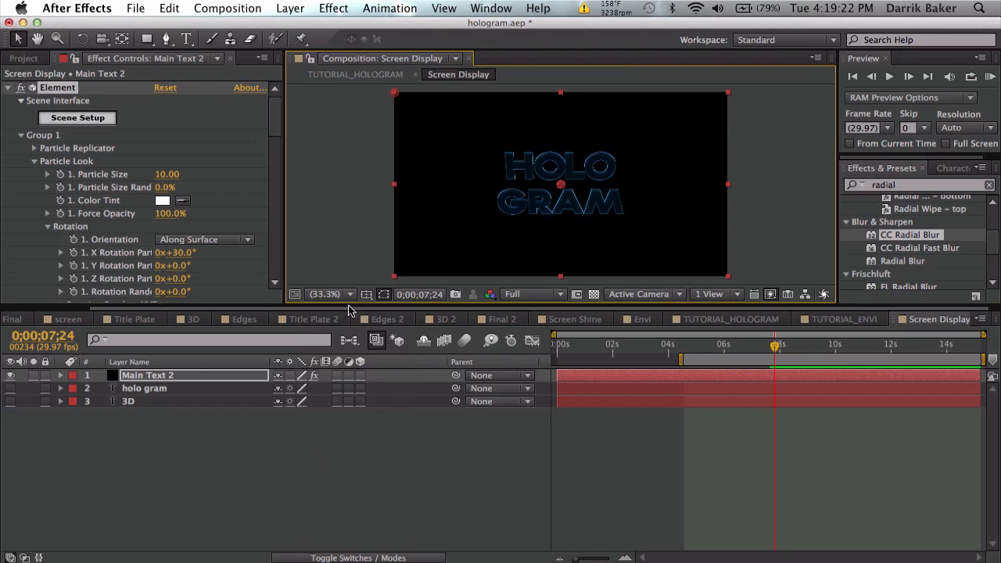
# Set the Screen Display composition's width to 960 px and its height to 640 px
pyautogui.click(280, 7)
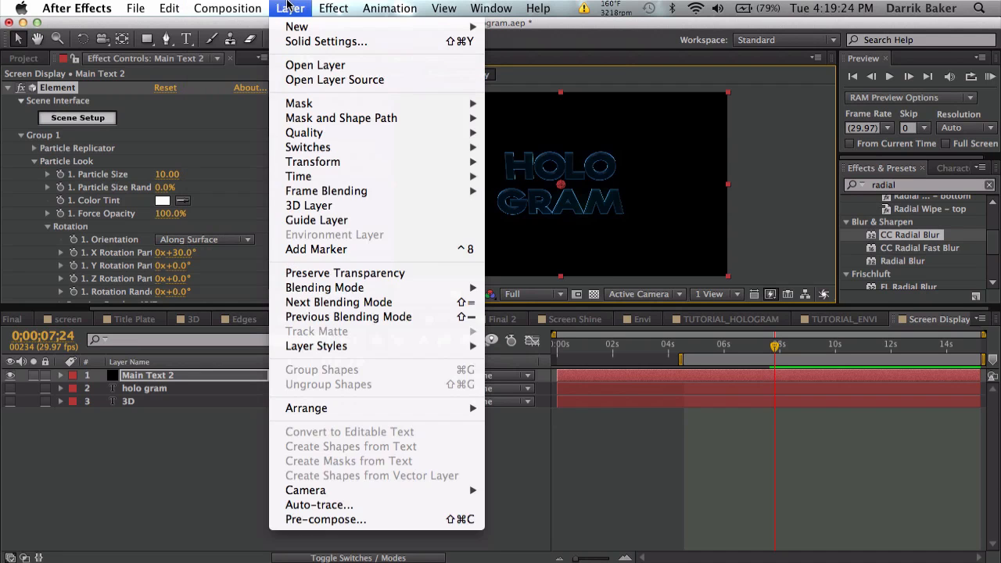
pyautogui.click(264, 50)
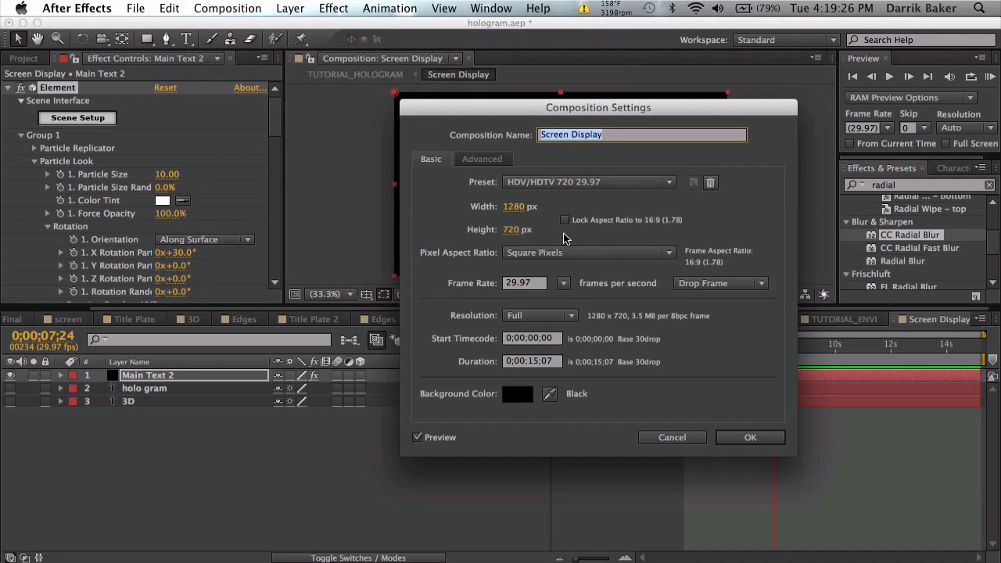
pyautogui.click(520, 207)
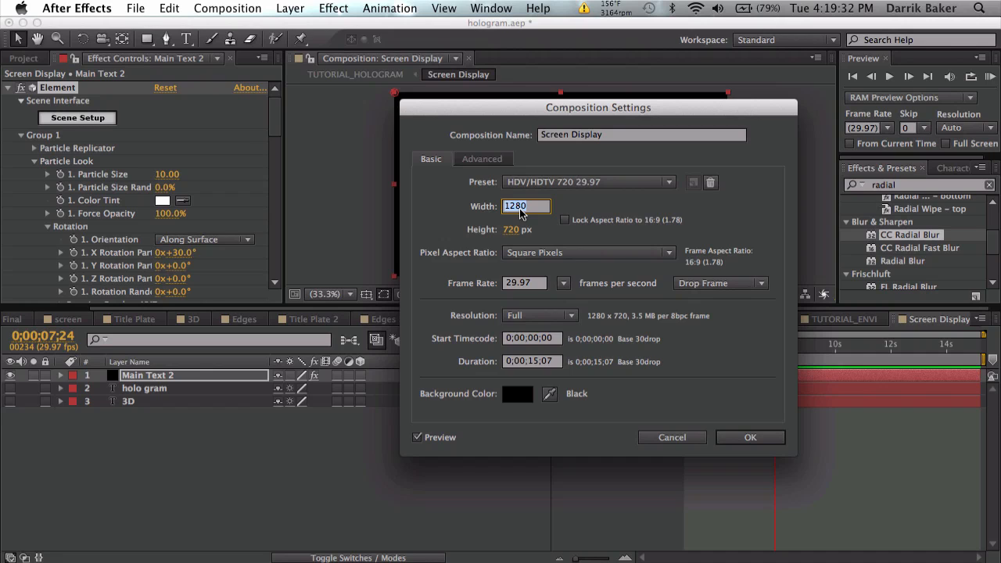
pyautogui.write('960')
pyautogui.press('Tab')
pyautogui.write('640')
pyautogui.click(756, 435)
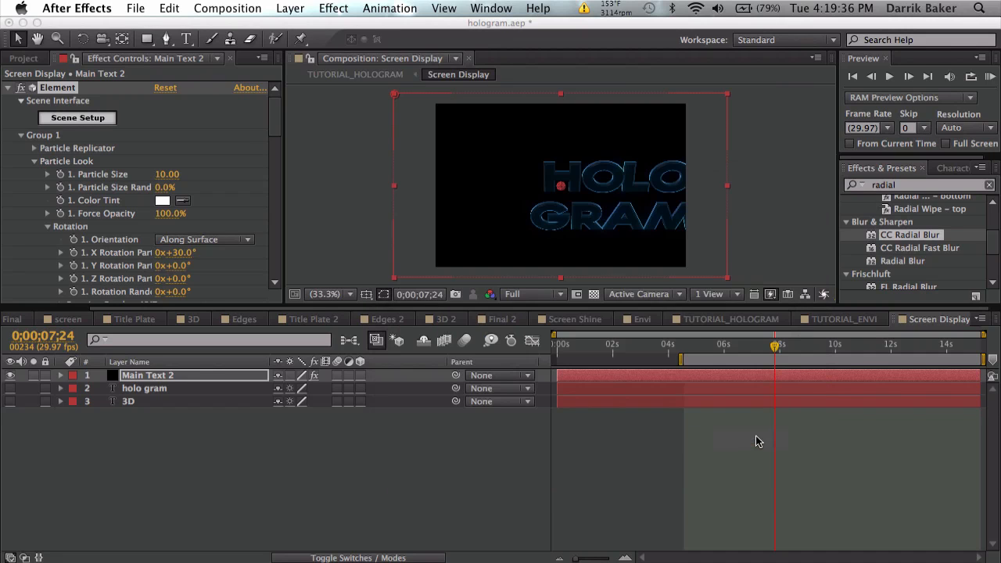
# Resize the Main Text 2 solid to match the composition size, creating a new solid for this layer
pyautogui.click(195, 380)
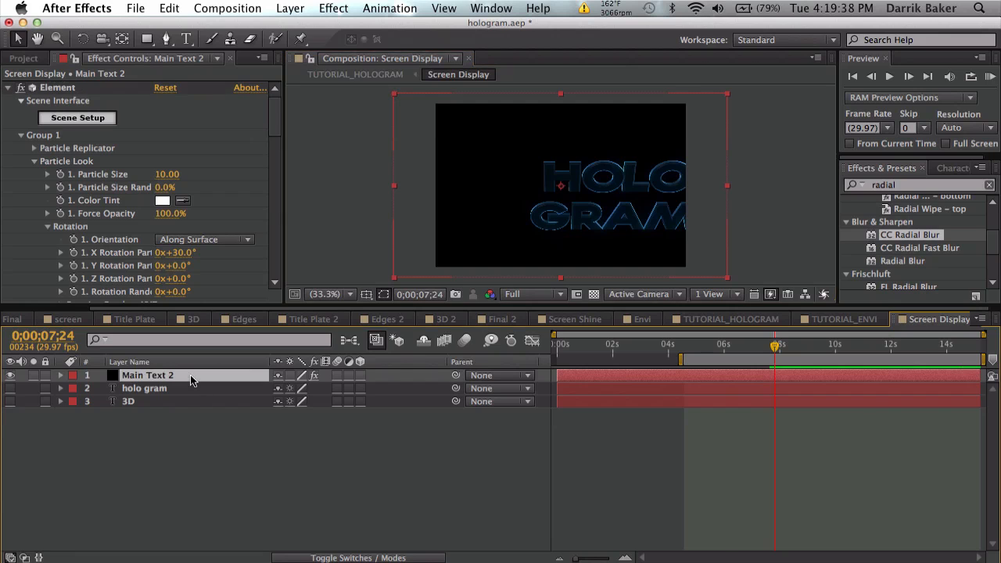
pyautogui.click(289, 8)
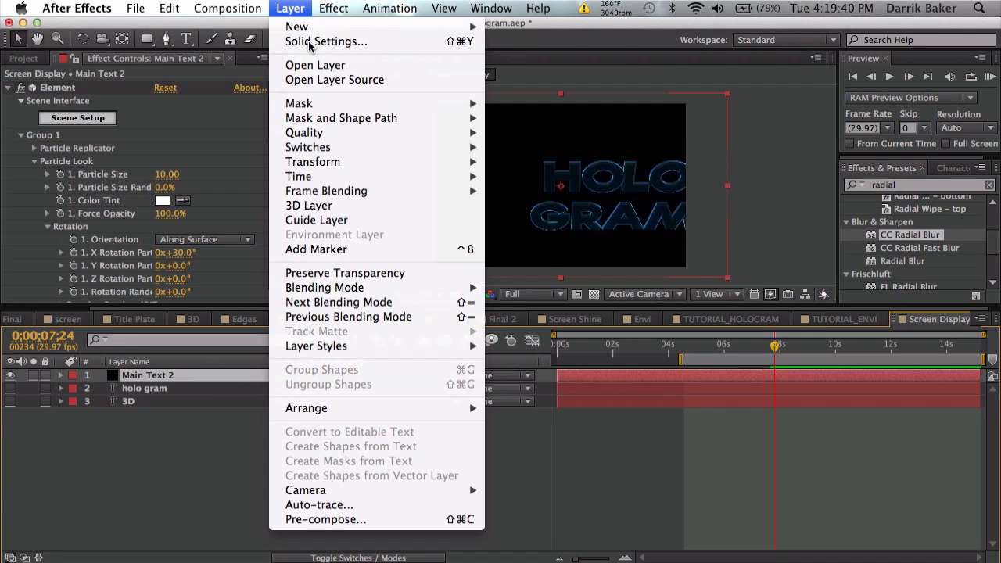
pyautogui.click(311, 41)
pyautogui.click(509, 332)
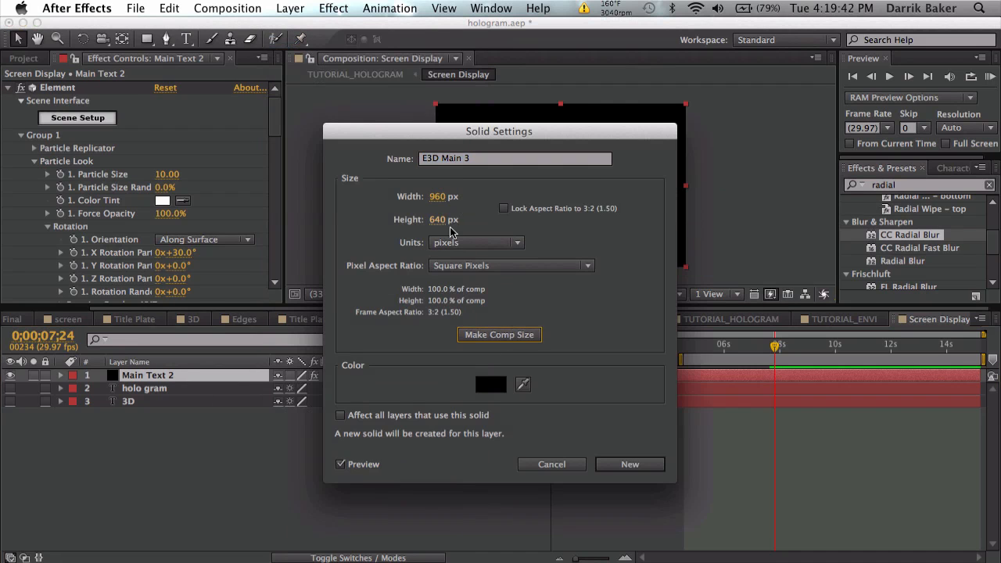
pyautogui.click(629, 464)
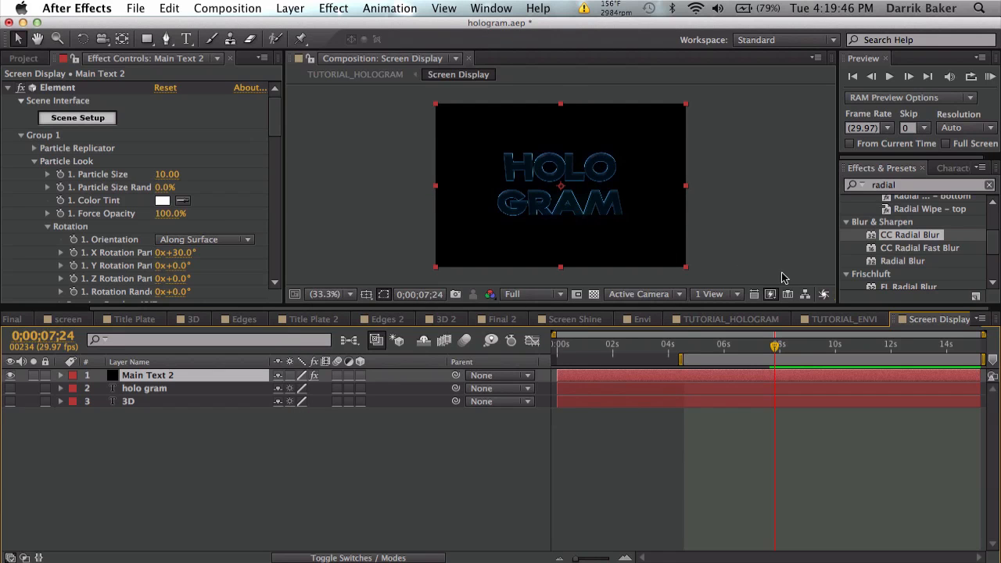
# In TUTORIAL_HOLOGRAM, make Screen Display a 3D layer and solo it together with the Screen Glass layer
pyautogui.click(726, 320)
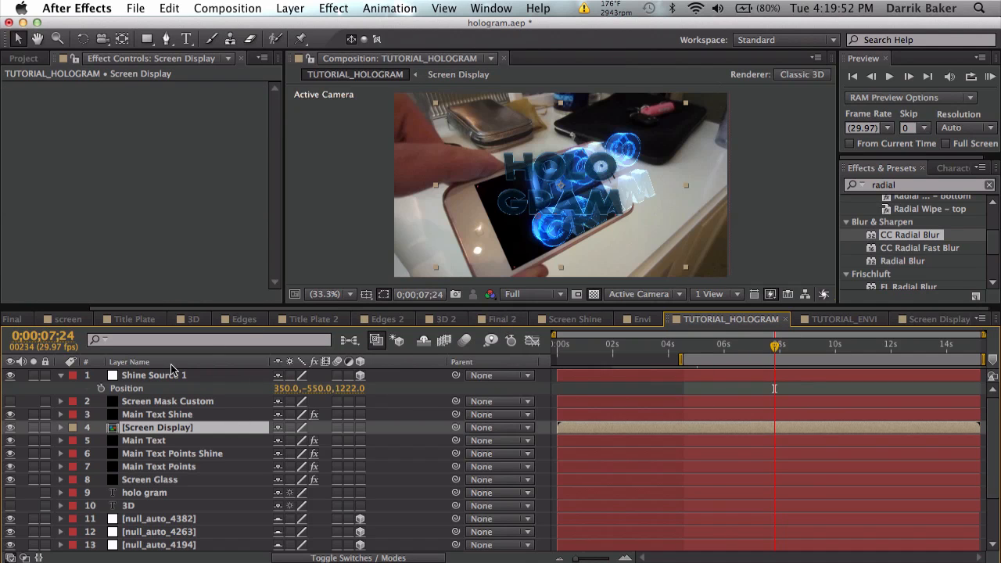
pyautogui.click(33, 427)
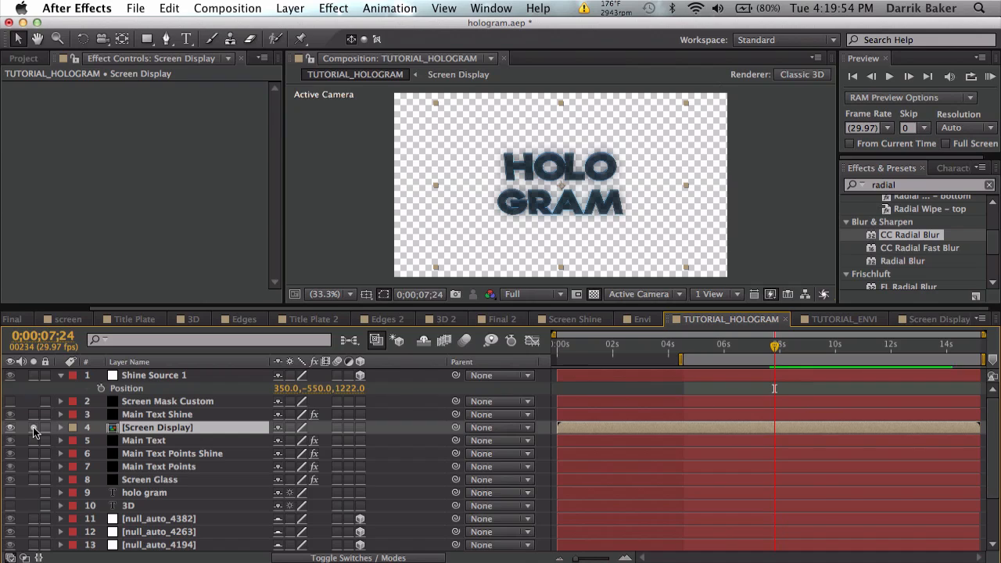
pyautogui.click(360, 428)
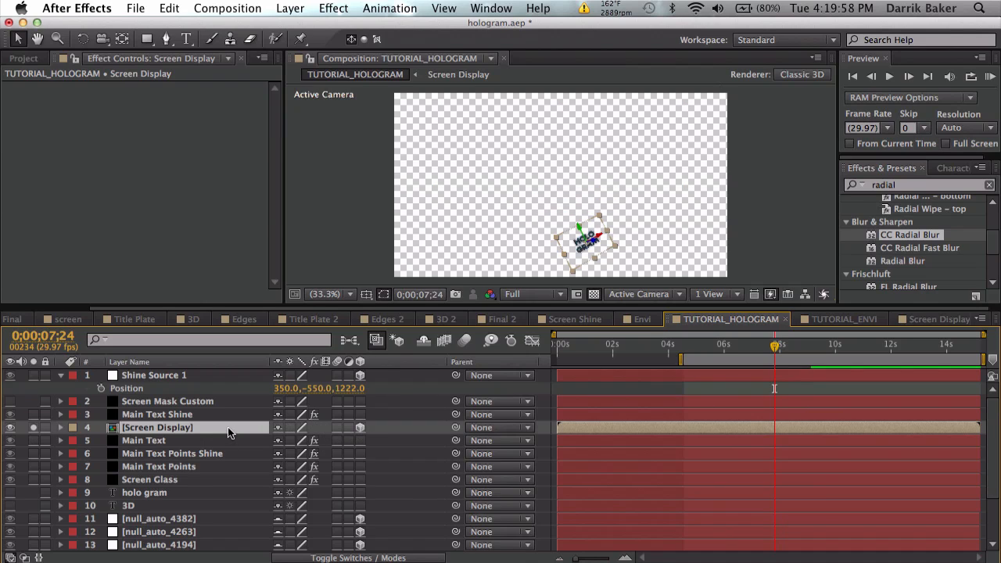
pyautogui.scroll(-1, 227, 427)
pyautogui.scroll(1, 228, 427)
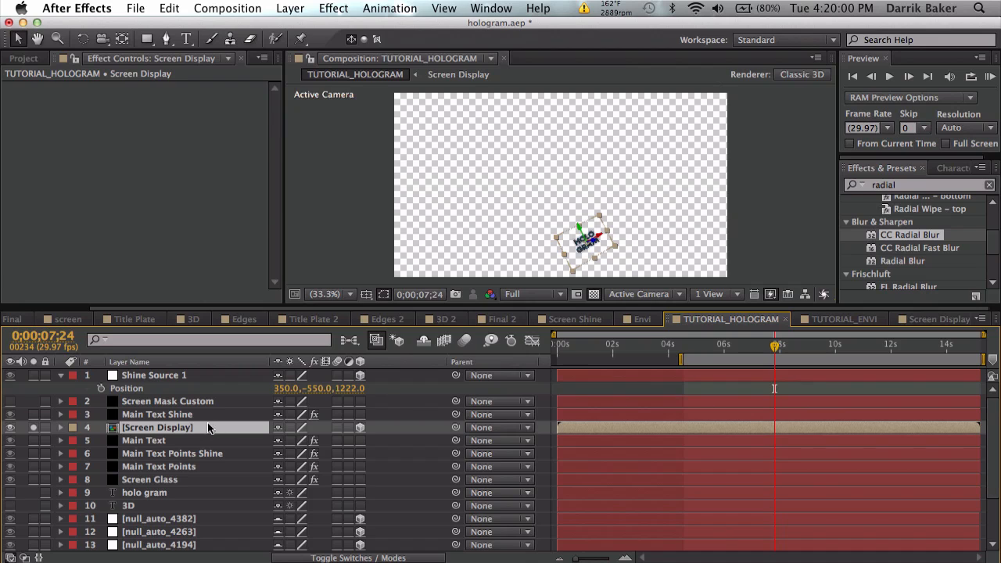
pyautogui.click(152, 479)
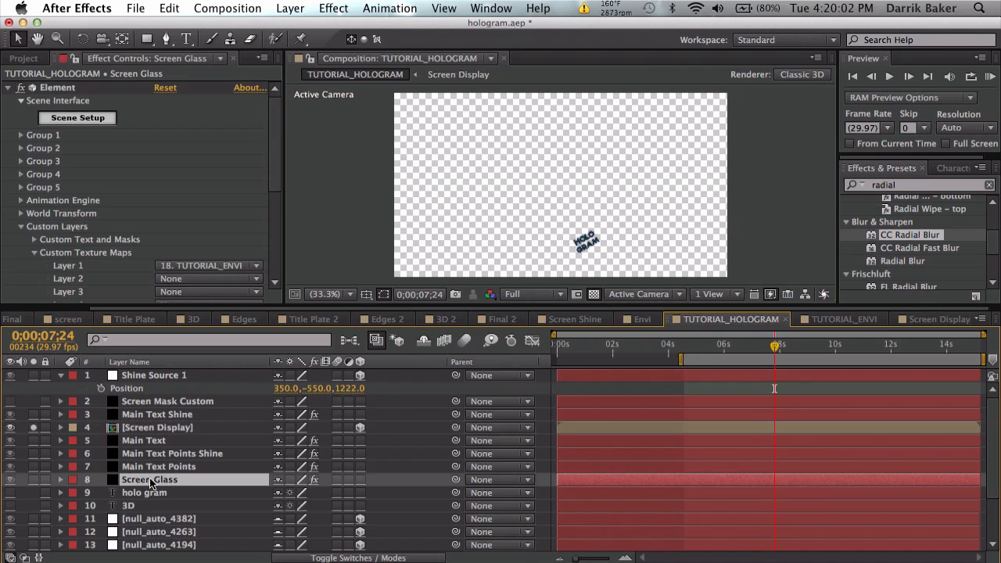
pyautogui.click(33, 483)
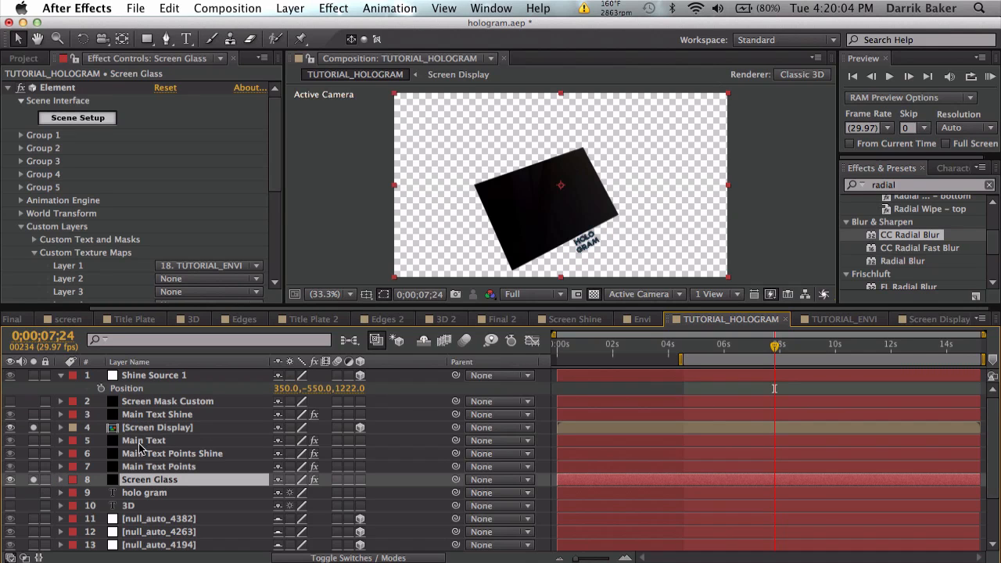
# Scale Screen Display to 225% and position it at 368, -560, 0 so it fits over the screen glass
pyautogui.click(157, 429)
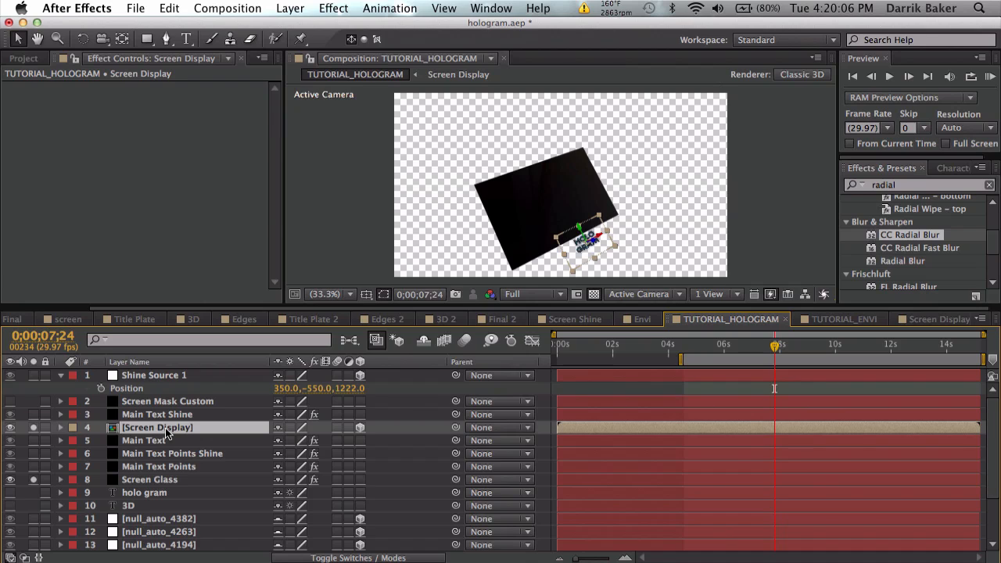
pyautogui.press('p')
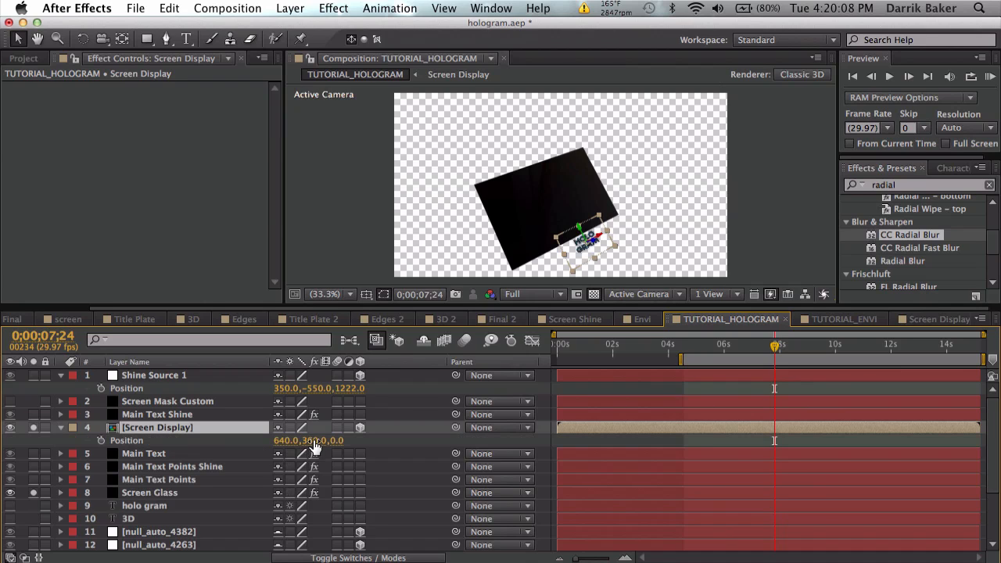
pyautogui.moveTo(312, 444); pyautogui.dragTo(180, 456)
pyautogui.press('s')
pyautogui.moveTo(299, 440); pyautogui.dragTo(372, 430)
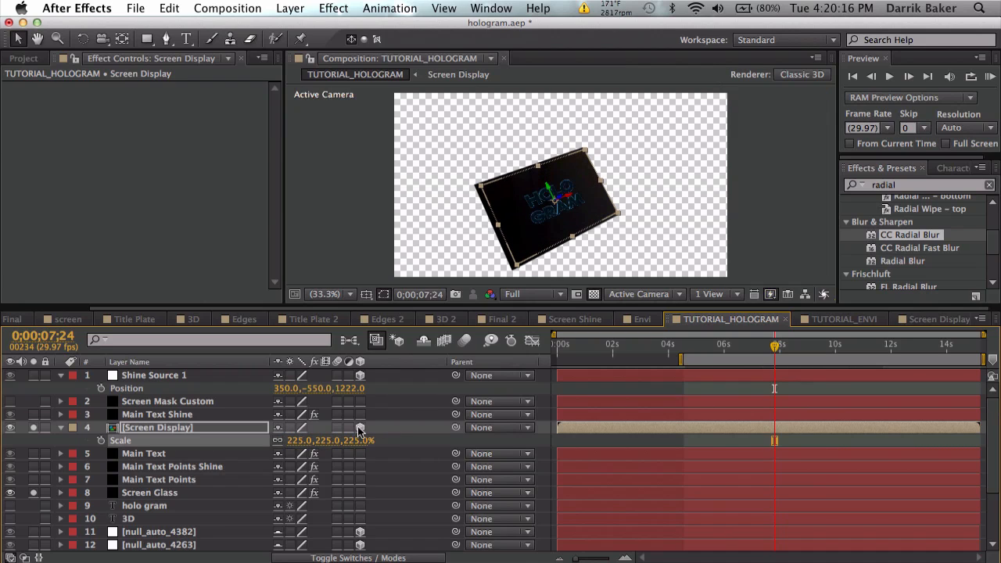
pyautogui.press('p')
pyautogui.moveTo(287, 440); pyautogui.dragTo(234, 444)
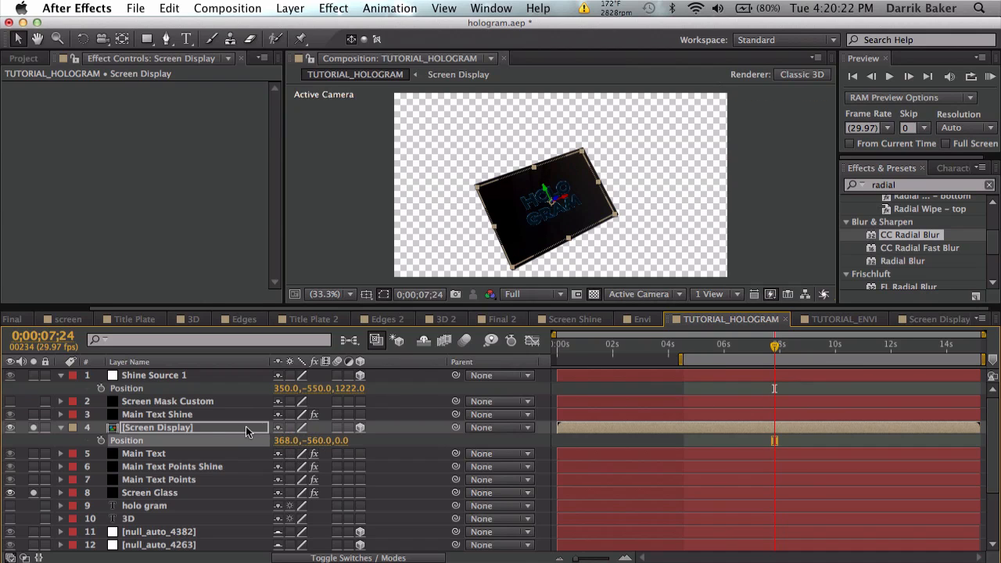
# Scale the Screen Display layer to 240% and unsolo both Screen Display and Screen Glass
pyautogui.press('s')
pyautogui.moveTo(297, 447)
pyautogui.mouseDown()
pyautogui.moveTo(312, 443)
pyautogui.moveTo(294, 441)
pyautogui.mouseUp()
pyautogui.click(33, 427)
pyautogui.click(33, 495)
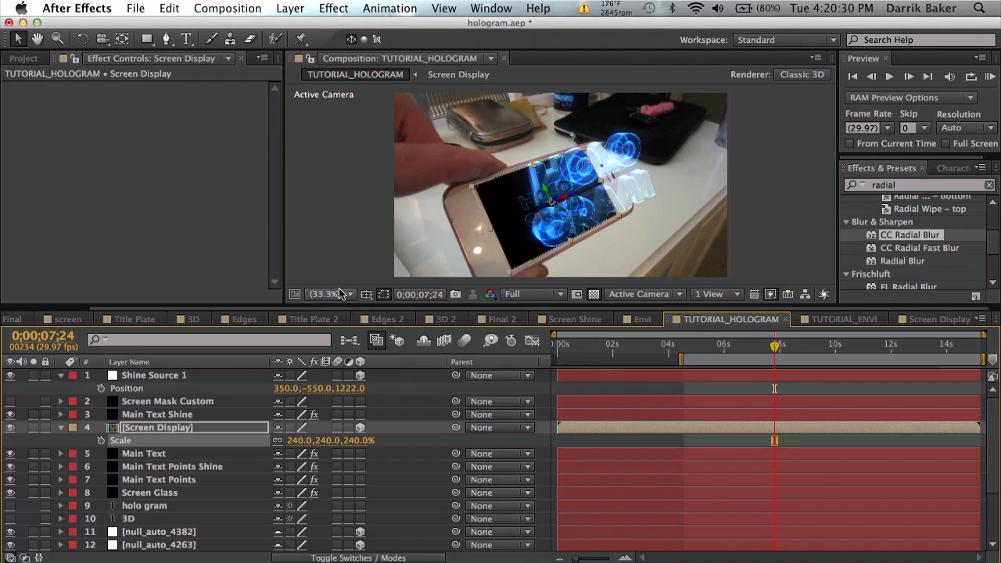
# Set the Screen Display layer's blending mode to Add, checking it at 100% magnification around 0;00;05;18
pyautogui.click(713, 346)
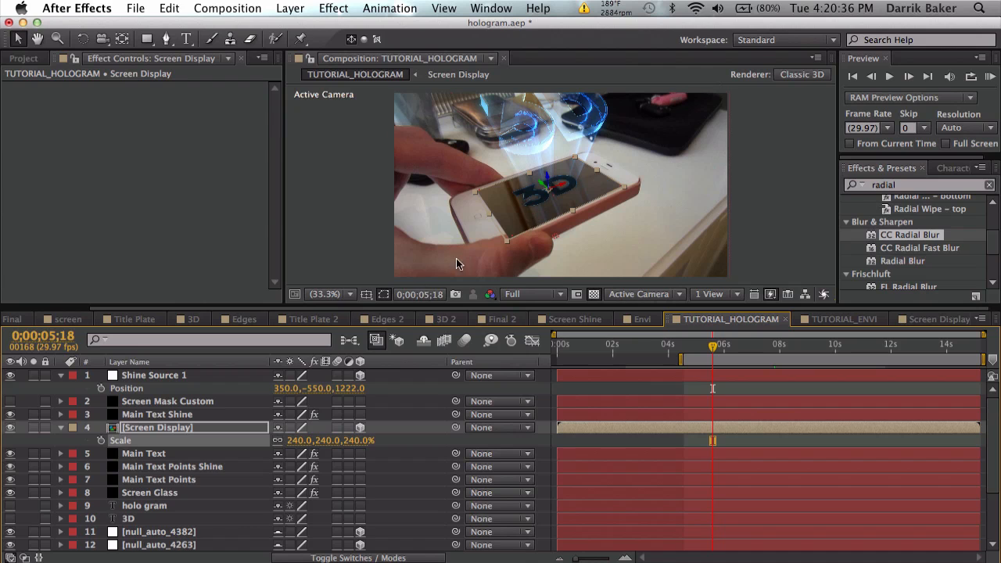
pyautogui.click(335, 294)
pyautogui.click(352, 447)
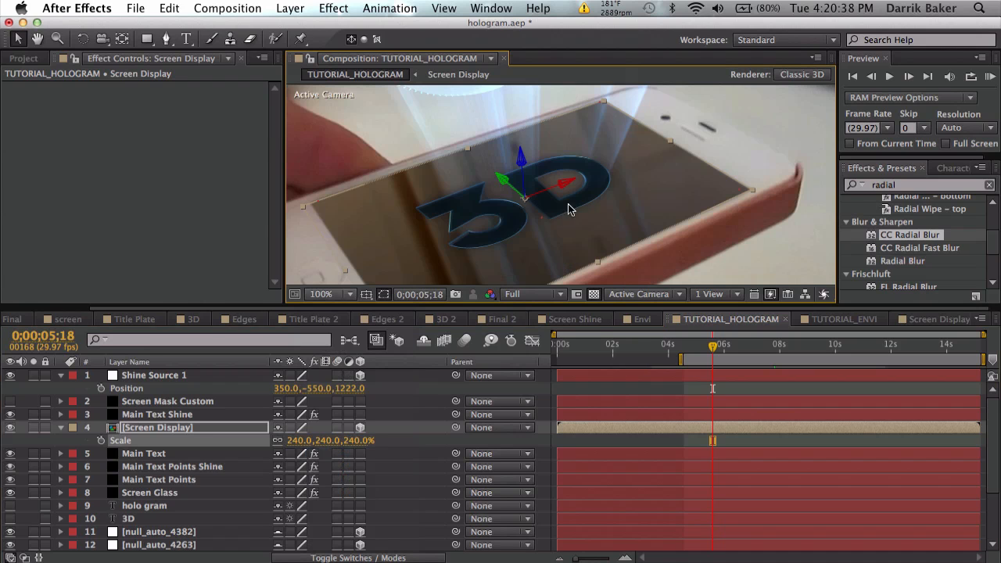
pyautogui.moveTo(582, 192); pyautogui.dragTo(600, 228)
pyautogui.press('v')
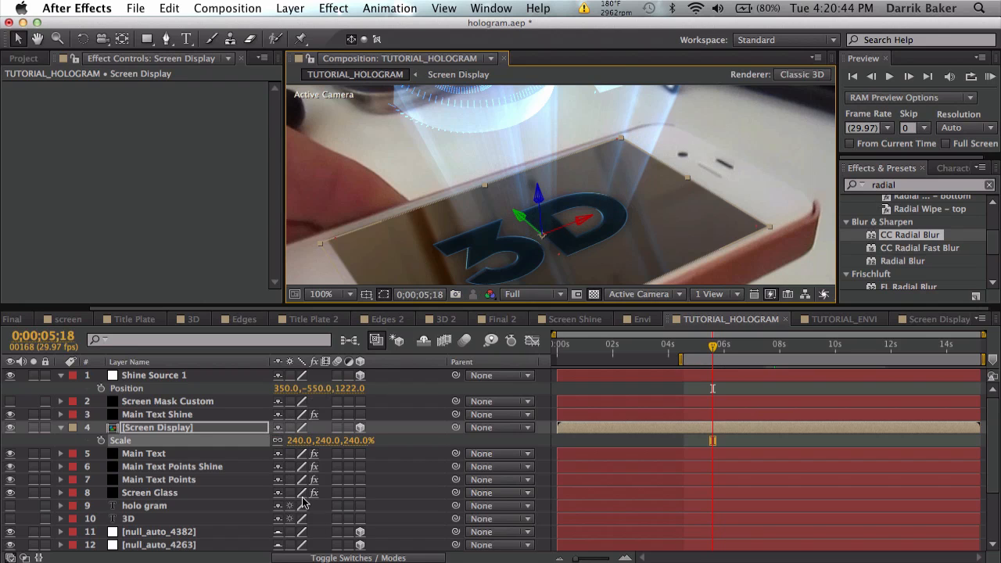
pyautogui.click(334, 557)
pyautogui.click(313, 430)
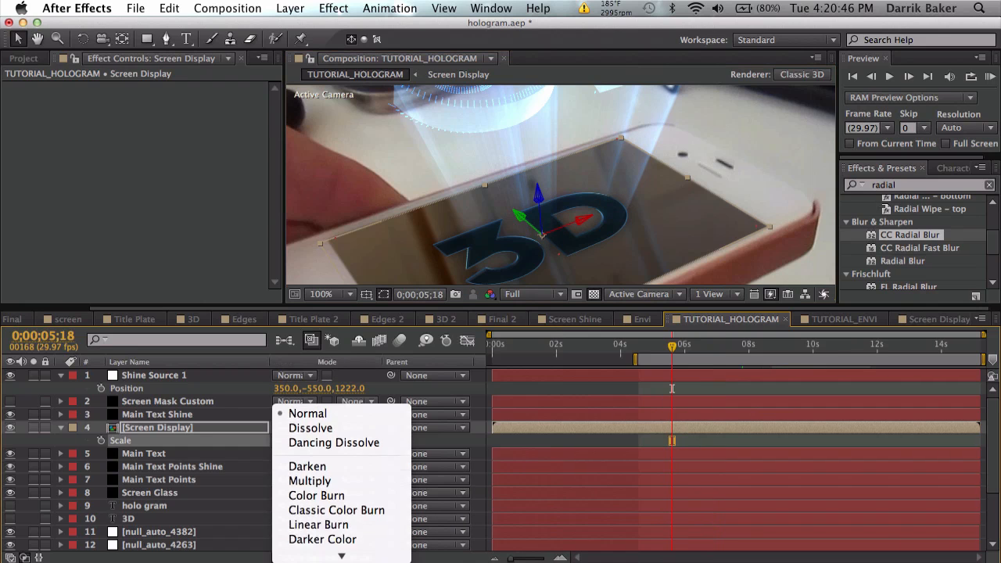
pyautogui.click(300, 432)
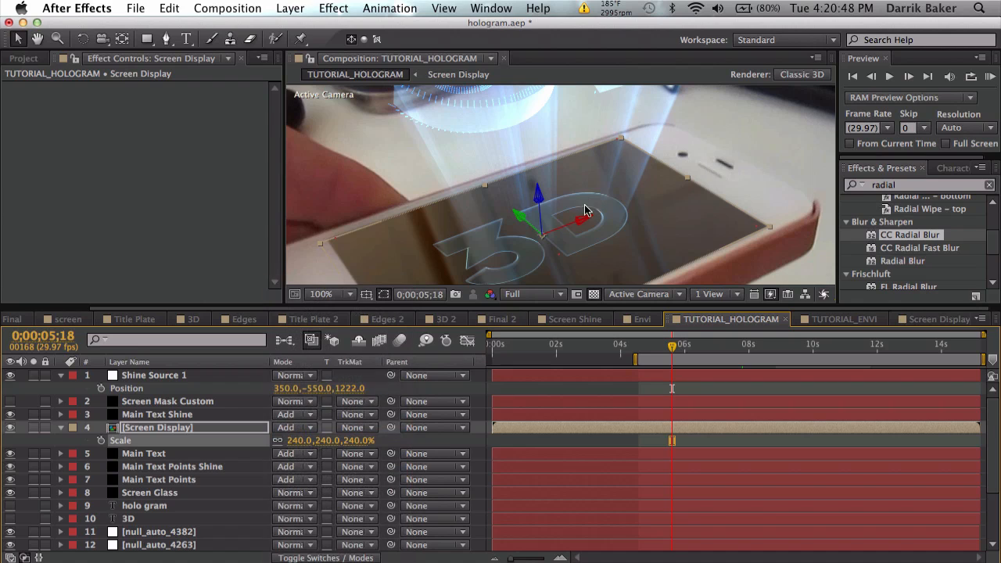
# Duplicate the Screen Display layer and apply Fast Blur with a Blurriness of 5.0 to the upper copy
pyautogui.press('space')
pyautogui.moveTo(596, 245); pyautogui.dragTo(648, 211)
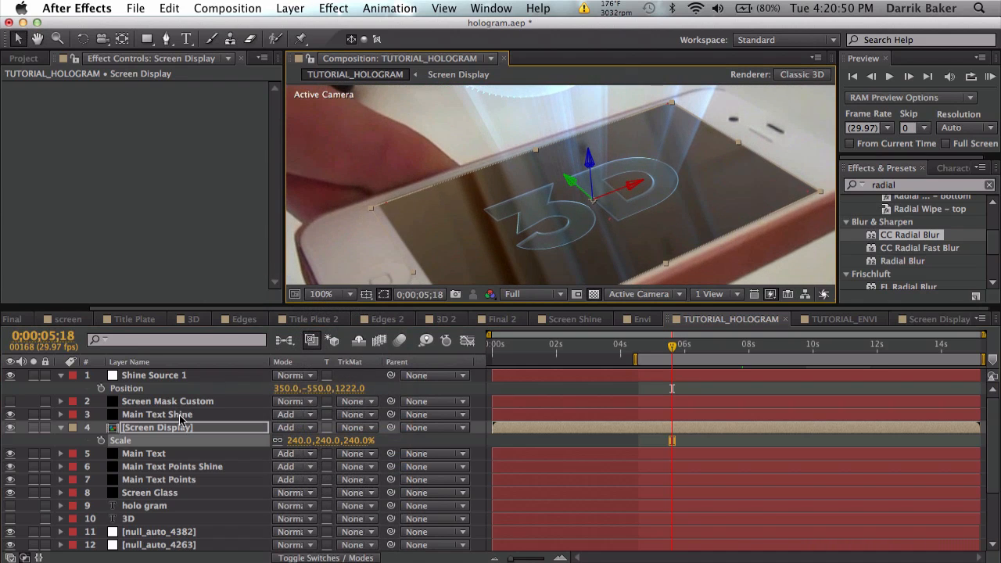
pyautogui.press('super+d')
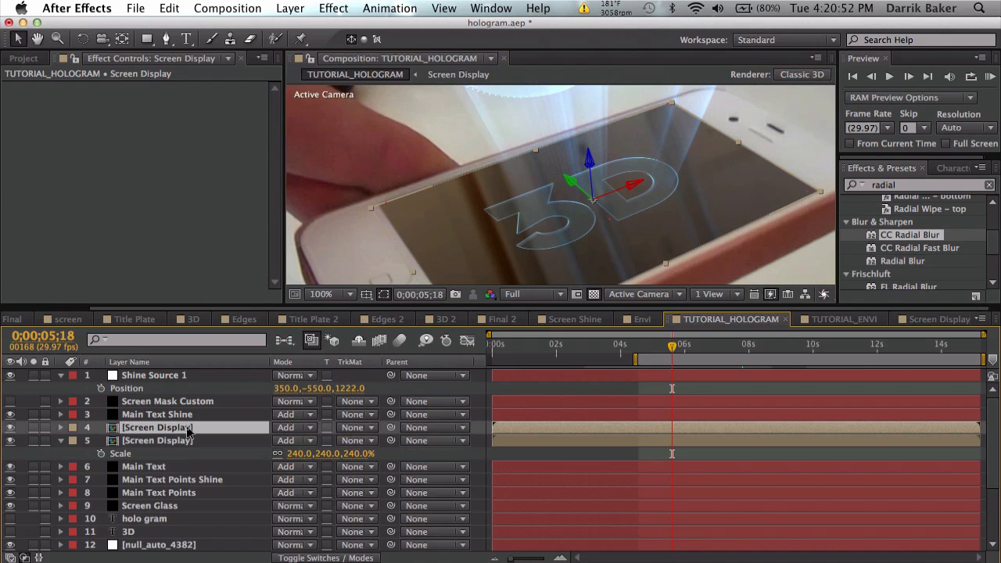
pyautogui.click(912, 188)
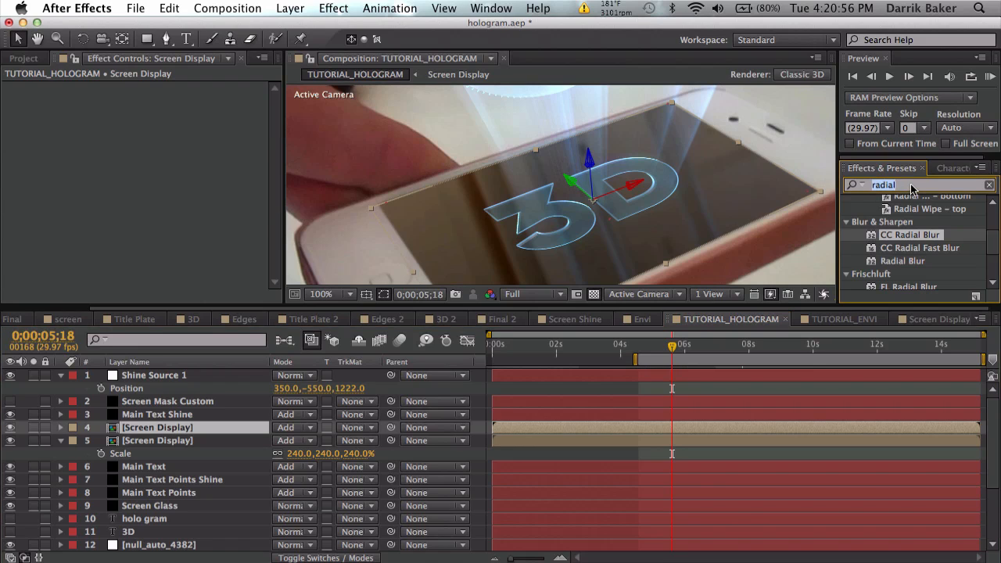
pyautogui.write('blur')
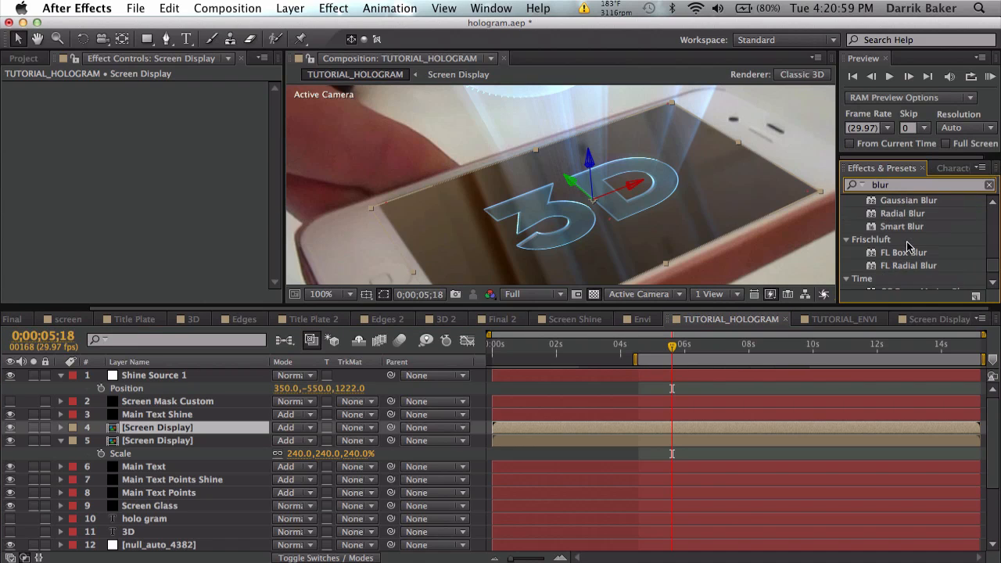
pyautogui.scroll(-1, 903, 245)
pyautogui.scroll(4, 903, 244)
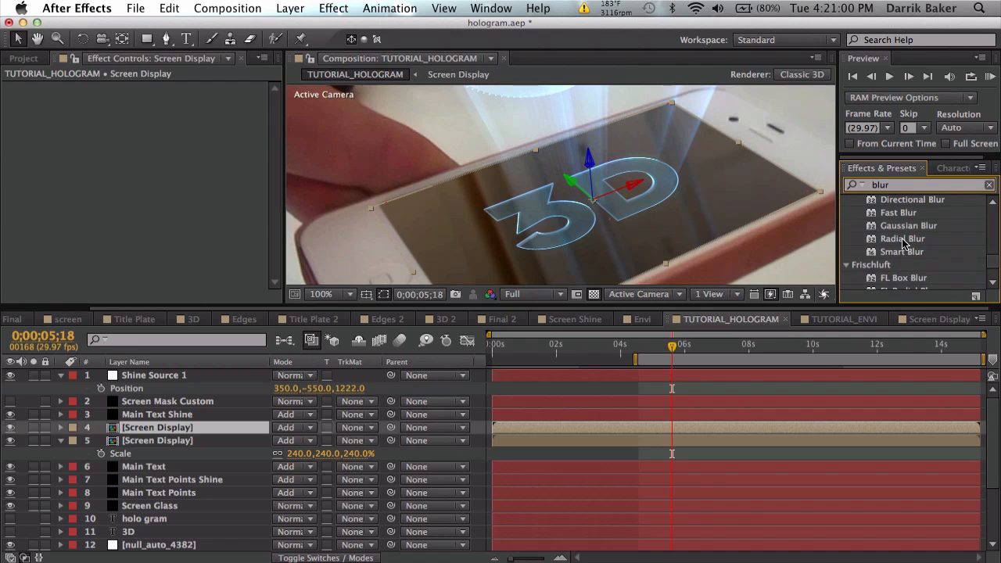
pyautogui.moveTo(899, 224); pyautogui.dragTo(700, 426)
pyautogui.moveTo(163, 104); pyautogui.dragTo(167, 105)
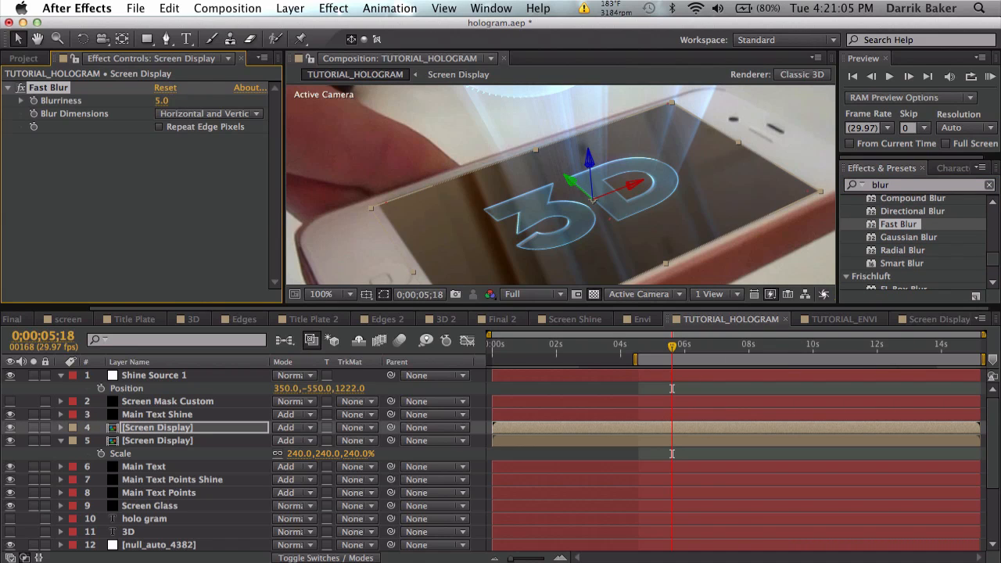
# Examine how the screen graphic sits on the phone in the full frame at several times between 6 and 8 seconds
pyautogui.click(167, 442)
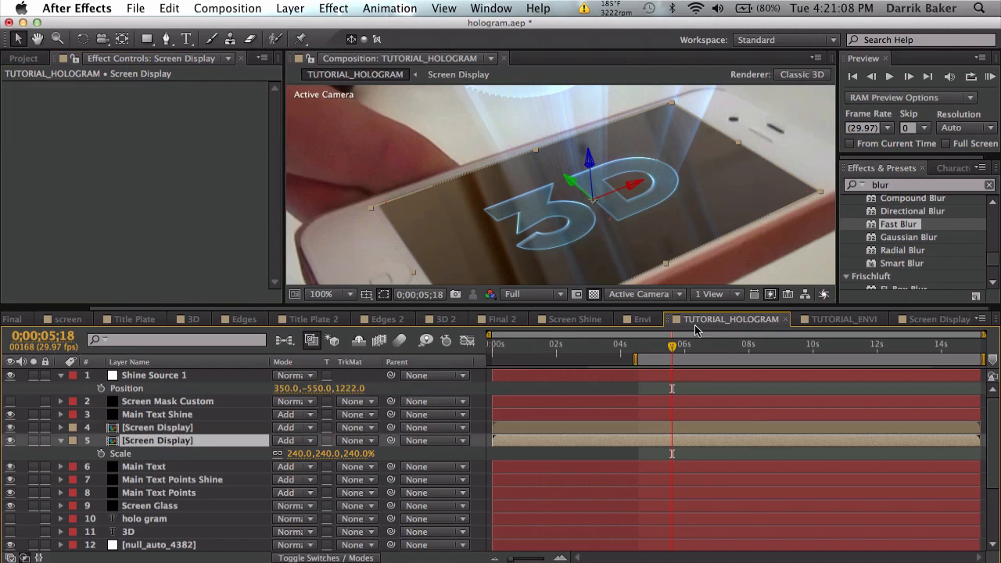
pyautogui.click(750, 354)
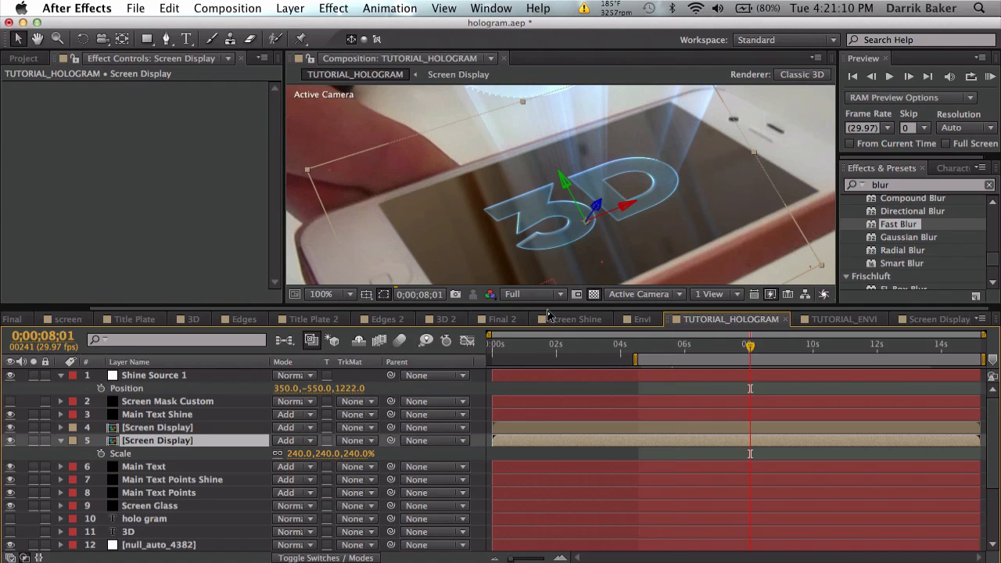
pyautogui.click(331, 295)
pyautogui.click(343, 306)
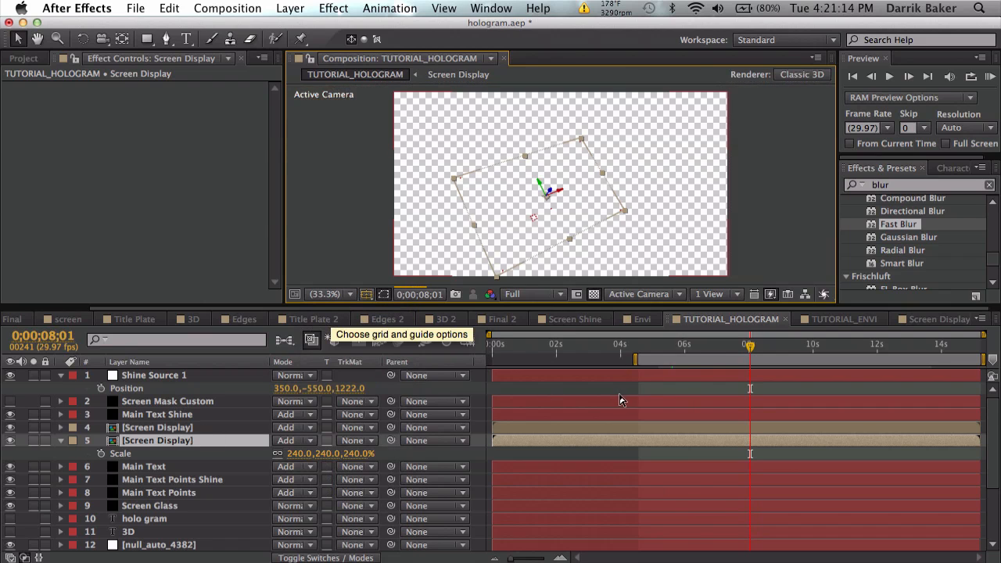
pyautogui.click(714, 348)
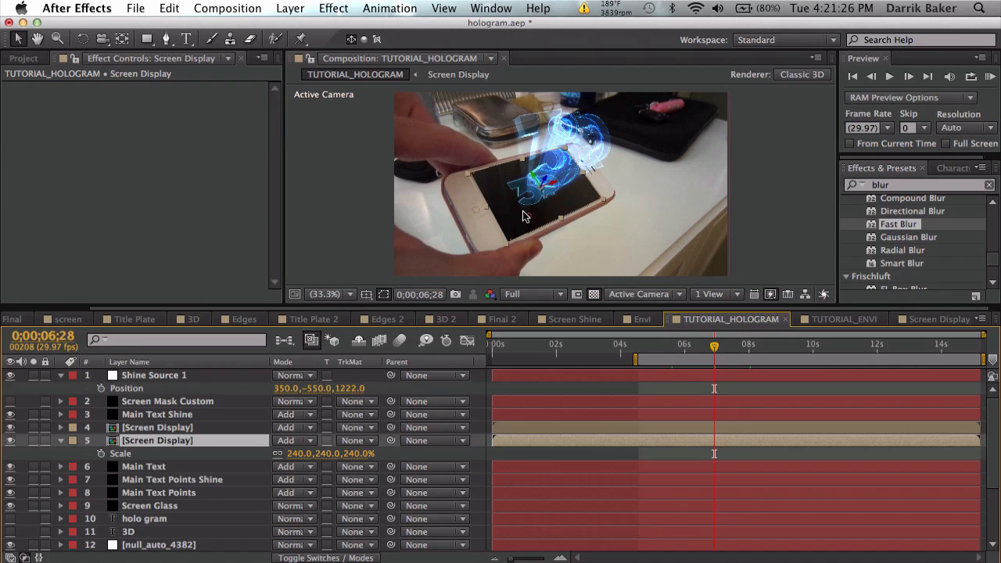
pyautogui.click(751, 348)
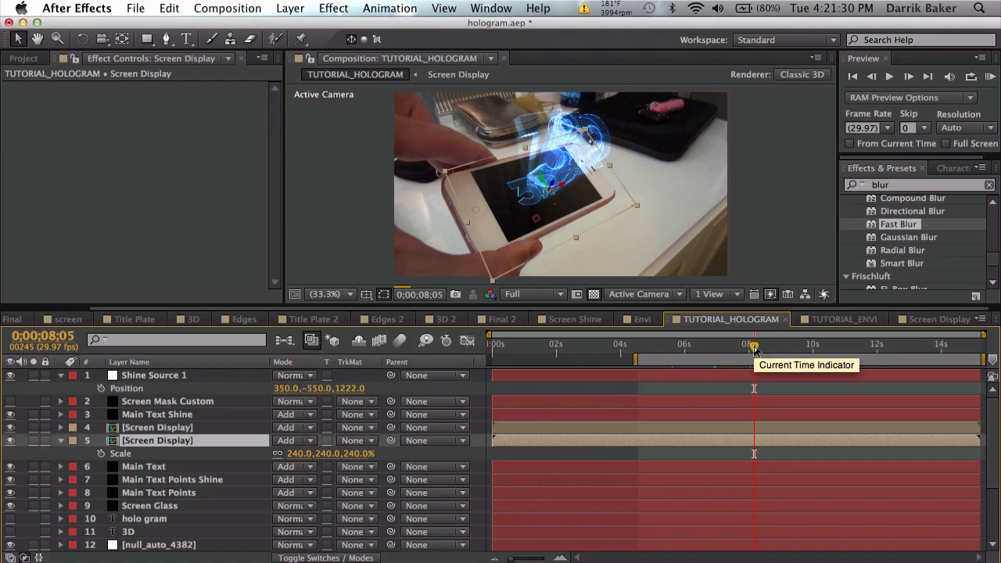
pyautogui.click(686, 347)
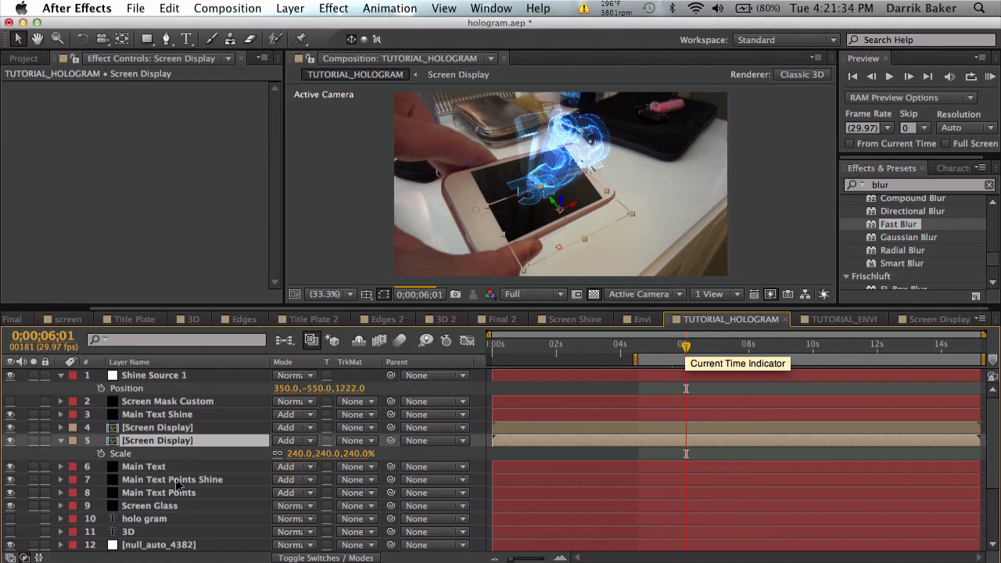
pyautogui.click(172, 507)
pyautogui.click(96, 117)
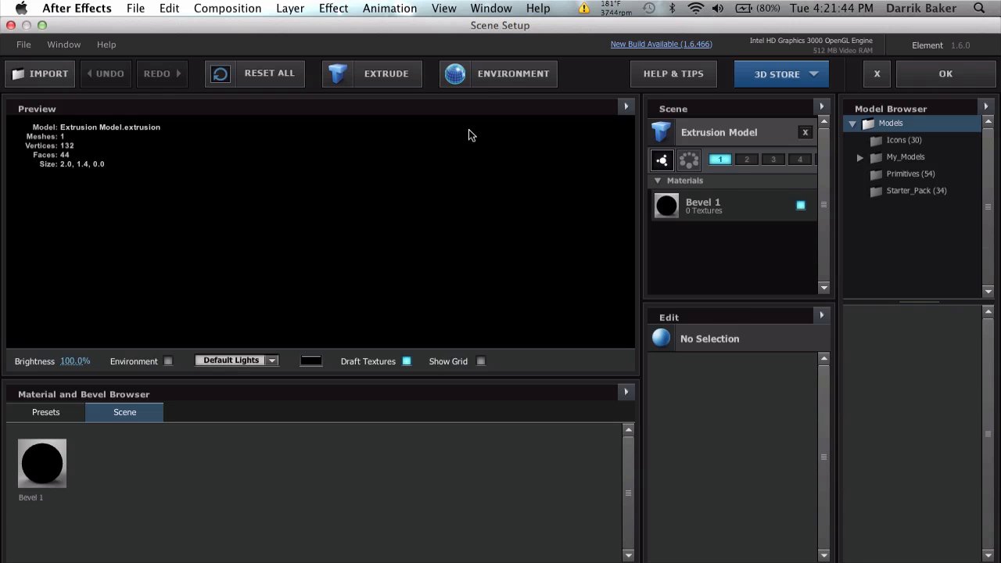
pyautogui.click(491, 72)
pyautogui.click(495, 148)
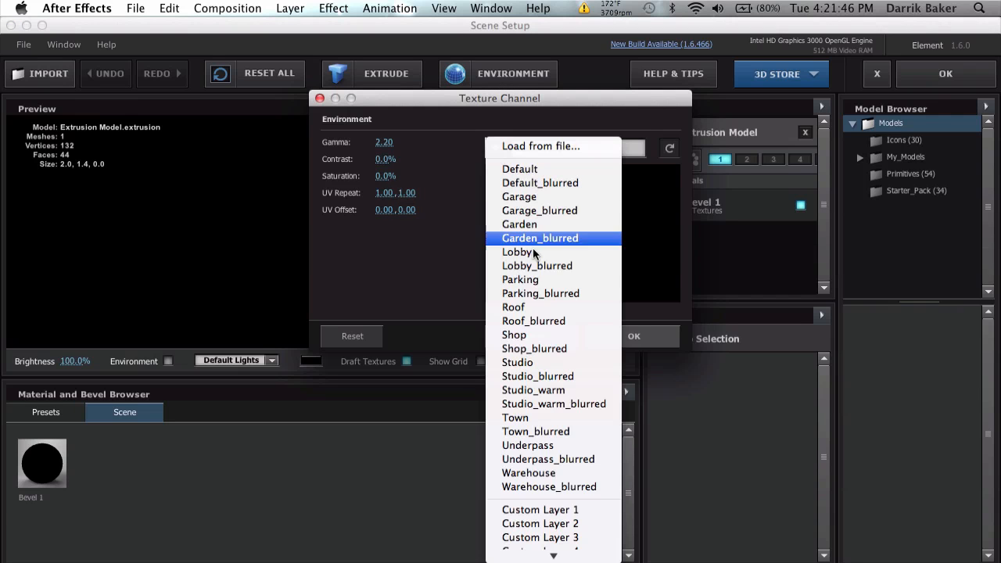
pyautogui.click(570, 524)
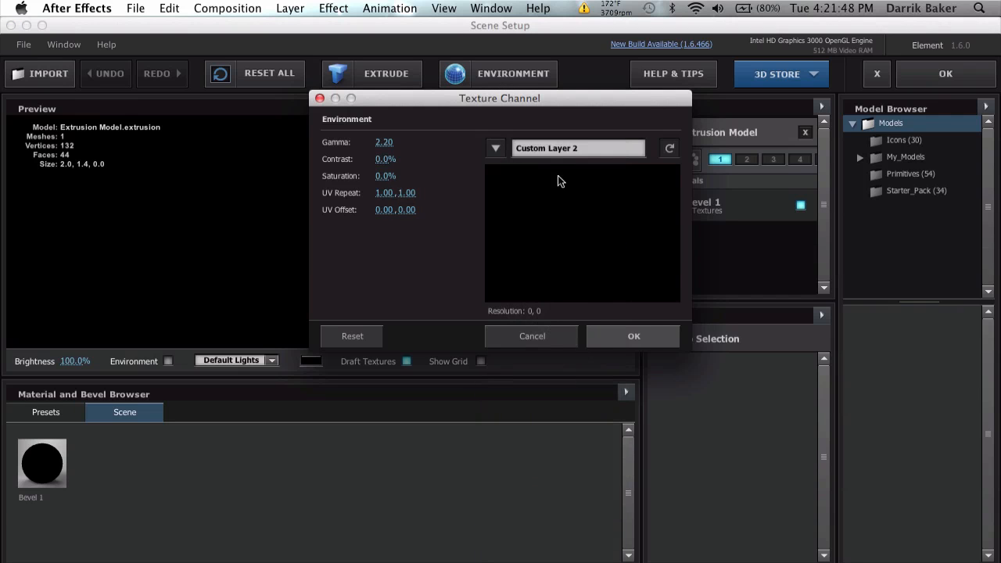
pyautogui.click(544, 335)
pyautogui.click(945, 74)
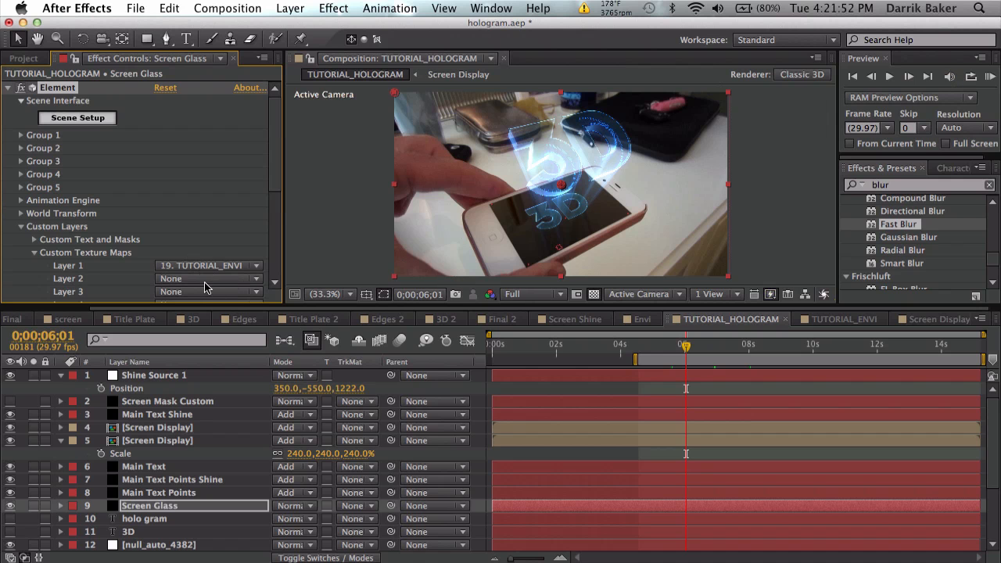
# In the Screen Glass layer's Element scene, set the Bevel 1 material's reflection Fresnel to 0.50 and apply it
pyautogui.click(84, 117)
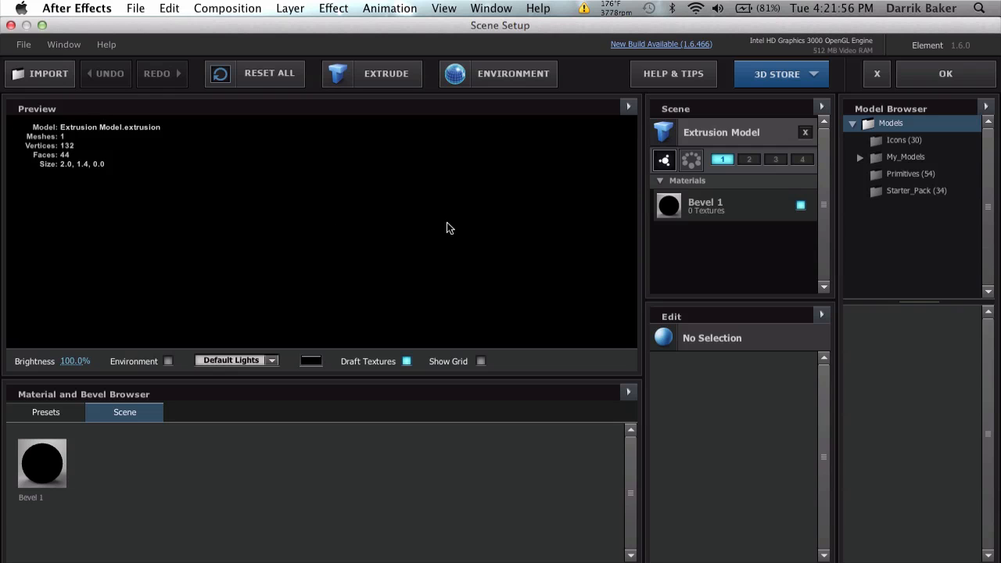
pyautogui.click(732, 213)
pyautogui.scroll(-5, 726, 470)
pyautogui.scroll(-10, 726, 470)
pyautogui.scroll(3, 726, 470)
pyautogui.click(764, 443)
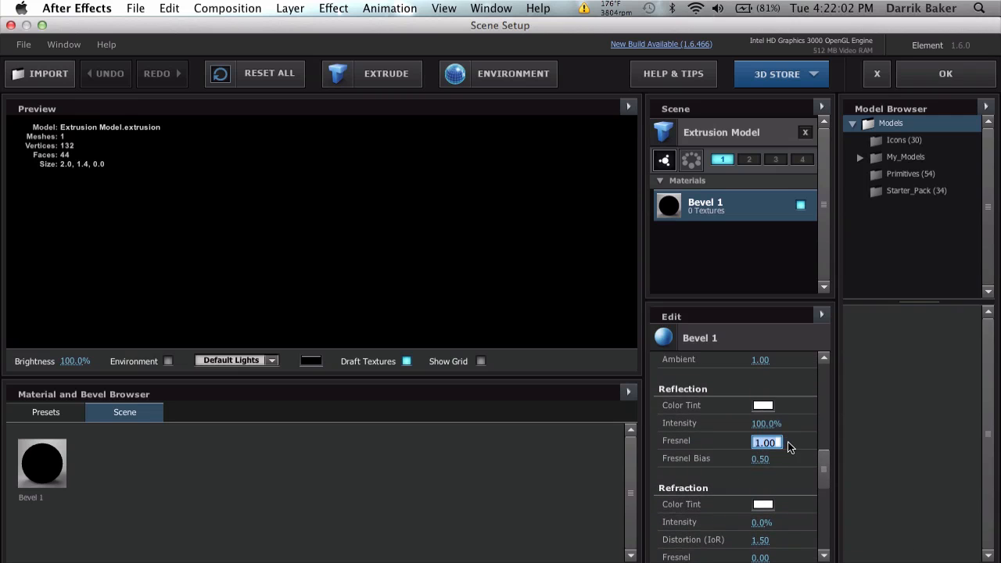
pyautogui.press('BackSpace')
pyautogui.press('Return')
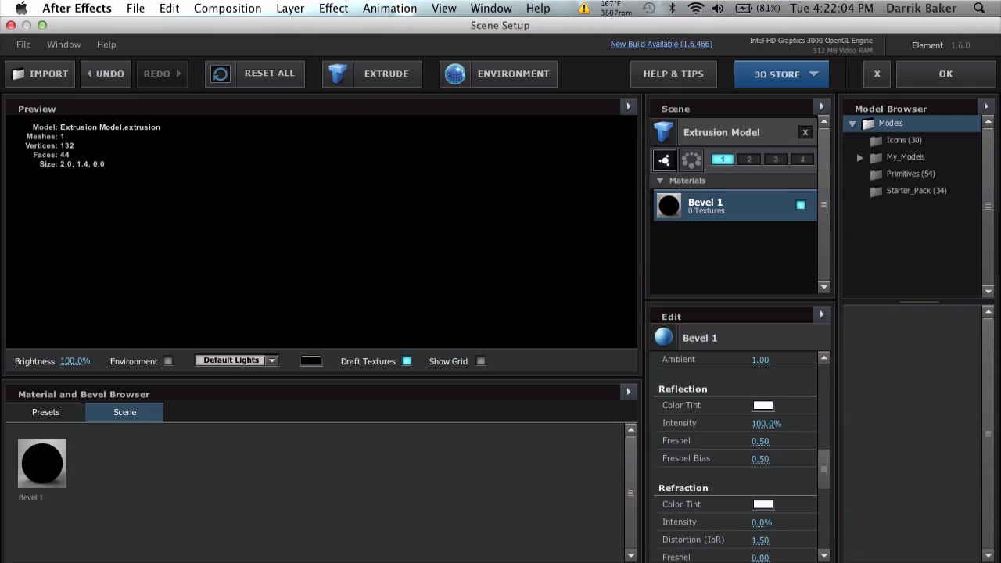
pyautogui.click(938, 72)
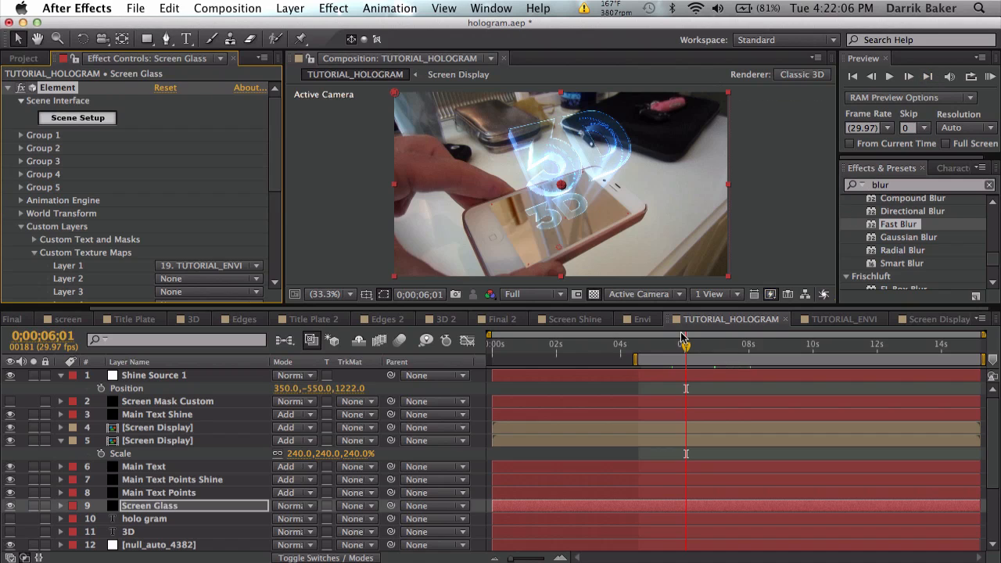
# Reopen the Screen Glass Element scene, orbit the model into view, and set Bevel 1's reflection Fresnel to 0.80
pyautogui.click(100, 120)
pyautogui.moveTo(356, 284); pyautogui.dragTo(322, 209)
pyautogui.scroll(-15, 813, 422)
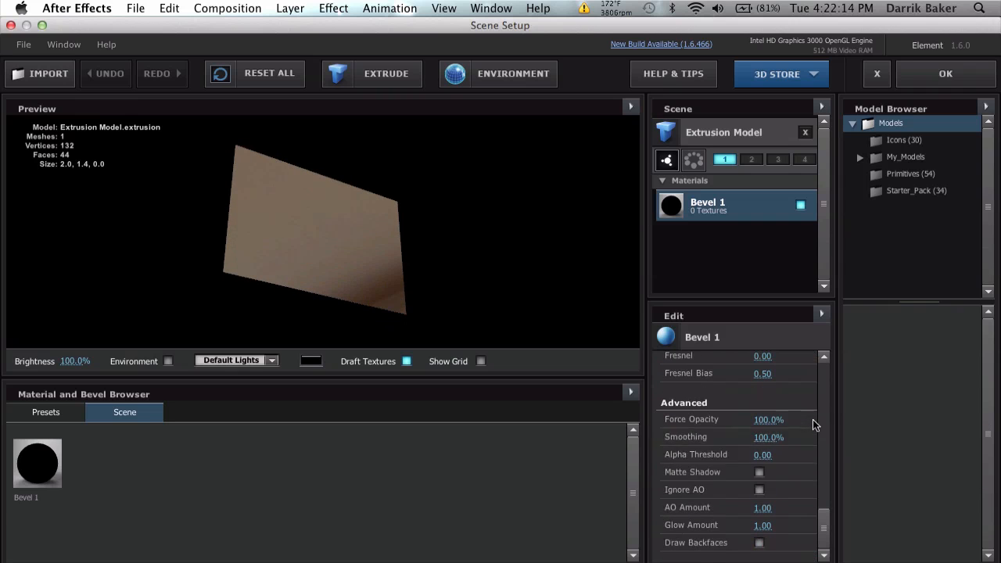
pyautogui.scroll(6, 805, 434)
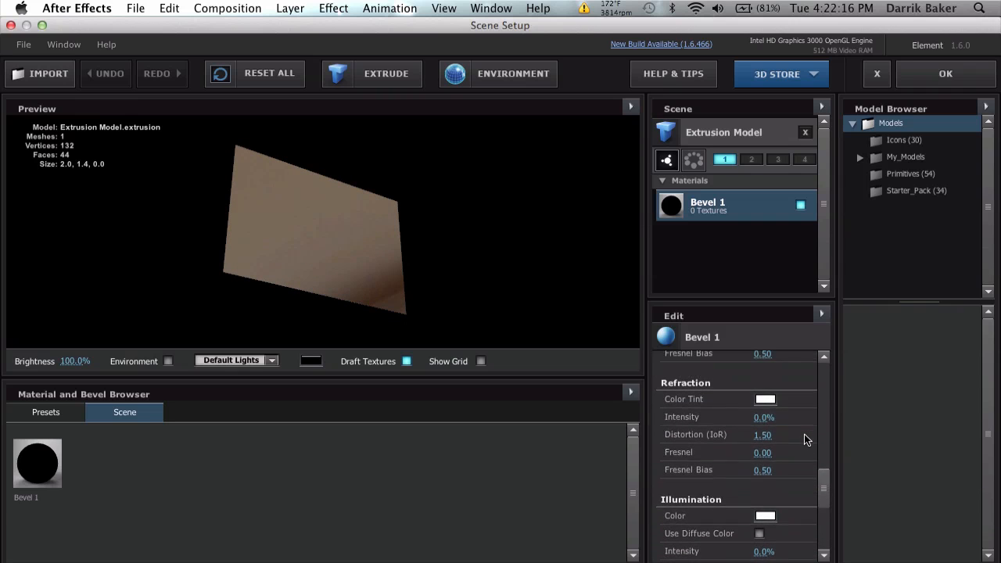
pyautogui.scroll(3, 804, 434)
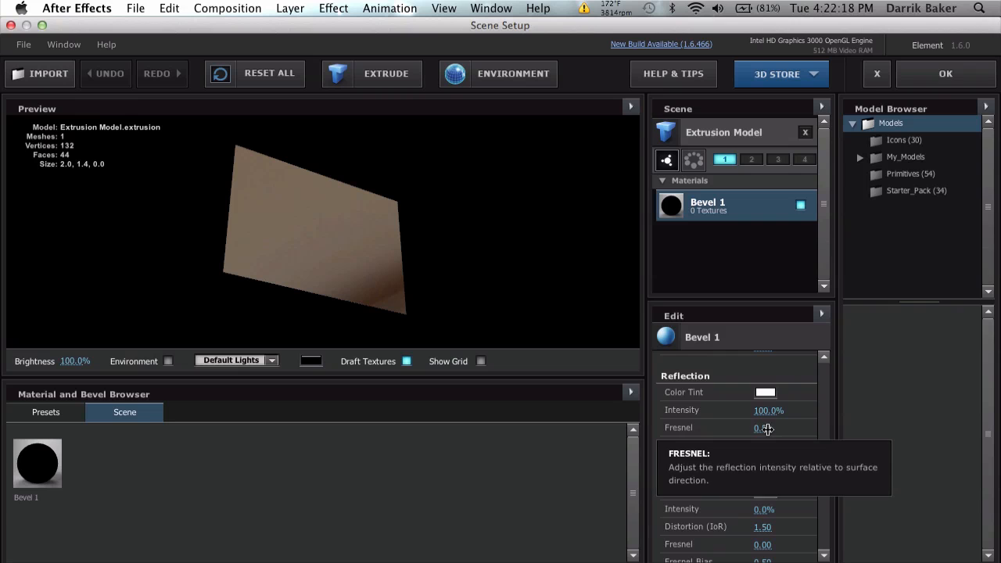
pyautogui.click(767, 429)
pyautogui.write('0.8')
pyautogui.press('Return')
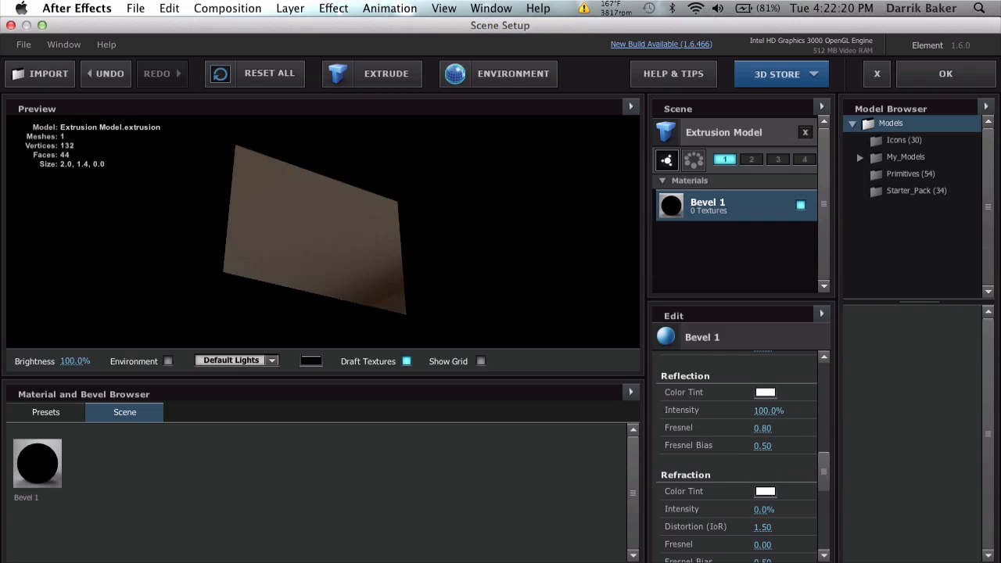
# Set Bevel 1's reflection Fresnel to 0.9 while viewing the glass from another angle
pyautogui.moveTo(510, 242); pyautogui.dragTo(472, 268)
pyautogui.click(764, 428)
pyautogui.write('.9')
pyautogui.press('Return')
# Set Bevel 1's reflection Fresnel to 0.95 and apply the Element scene changes
pyautogui.moveTo(373, 255); pyautogui.dragTo(358, 282)
pyautogui.moveTo(760, 429); pyautogui.dragTo(818, 425)
pyautogui.click(765, 429)
pyautogui.write('0.95')
pyautogui.press('Return')
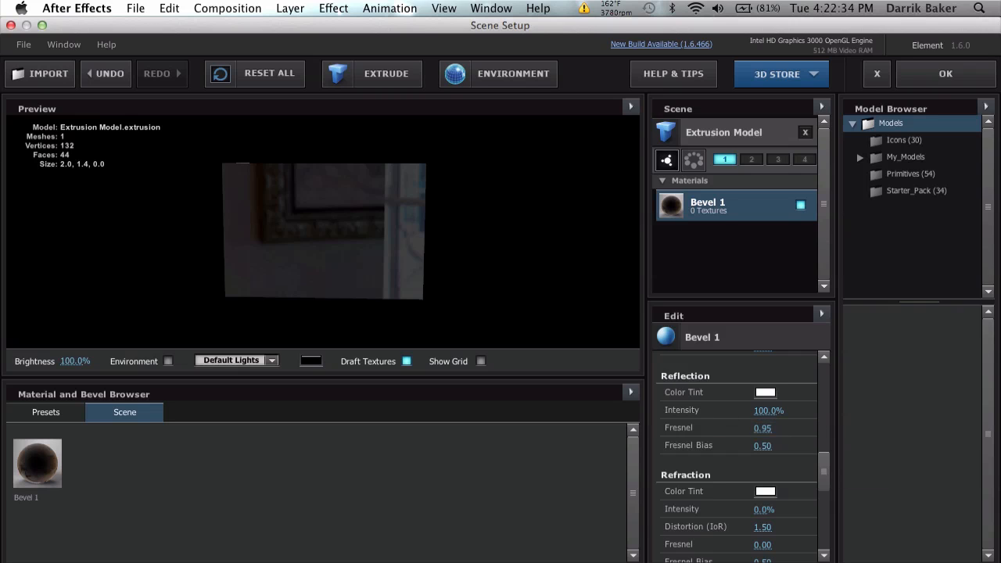
pyautogui.click(933, 78)
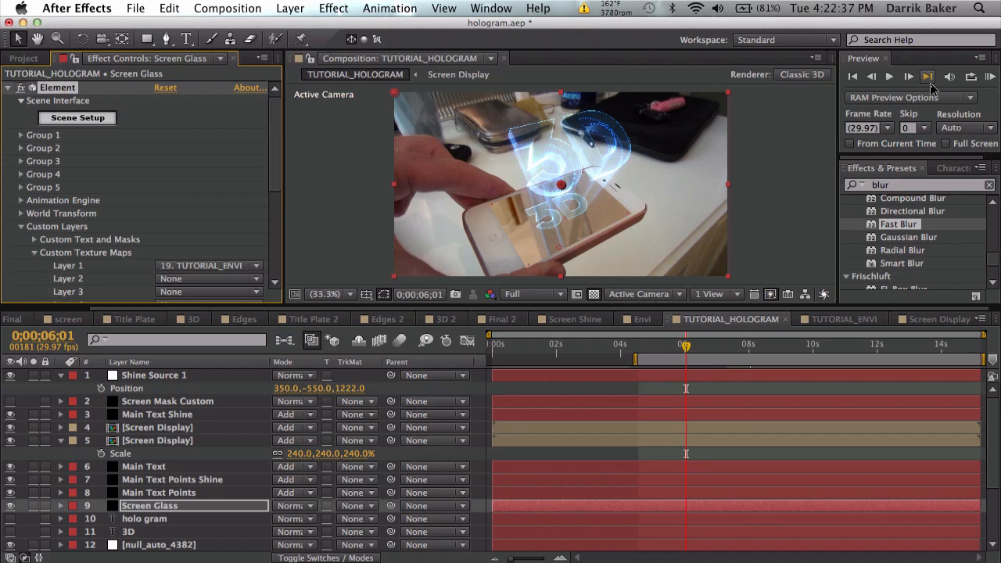
# Examine the glass reflection at 0;00;05;09 and 0;00;07;14, and collapse the lower Screen Display layer's properties
pyautogui.click(662, 346)
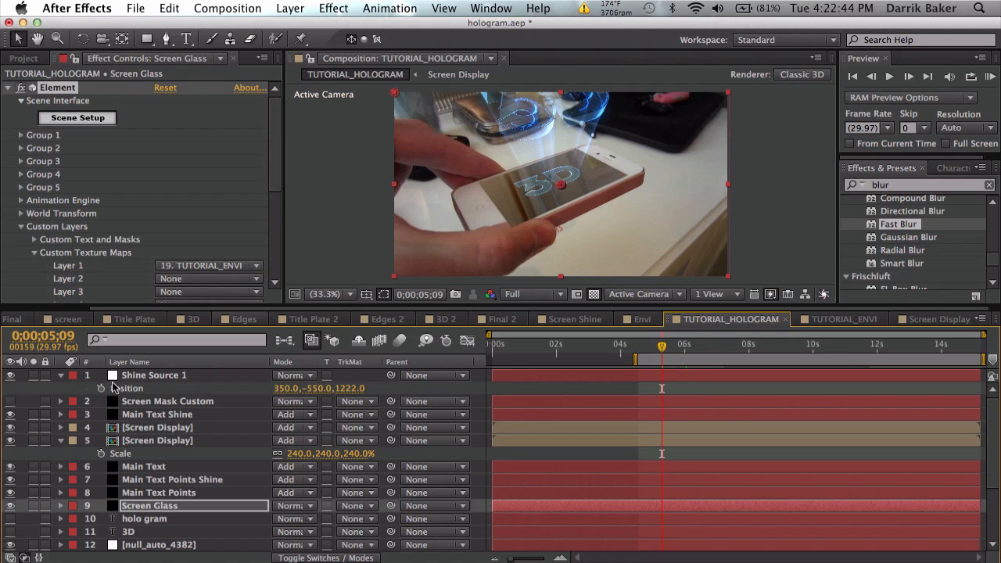
pyautogui.click(731, 348)
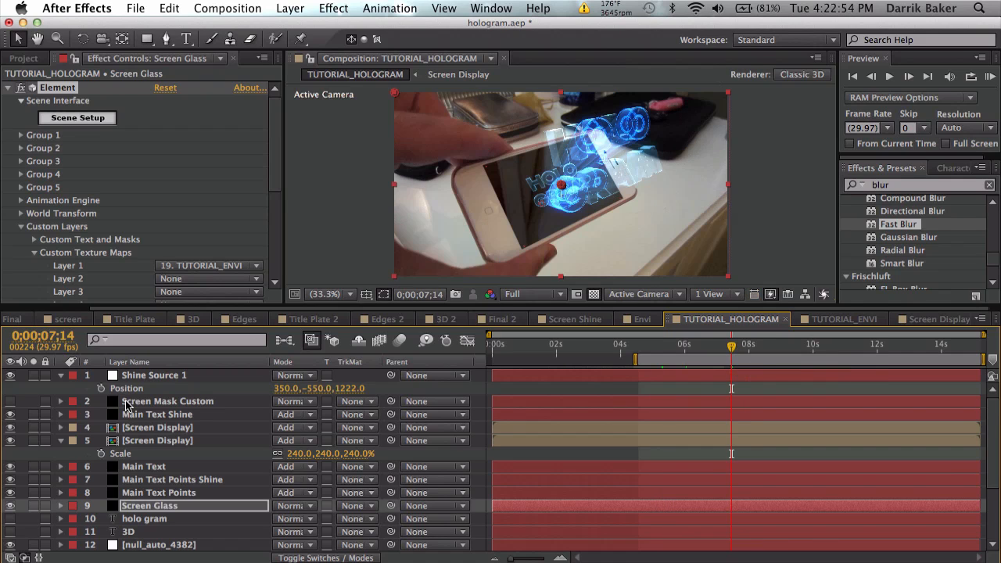
pyautogui.click(60, 441)
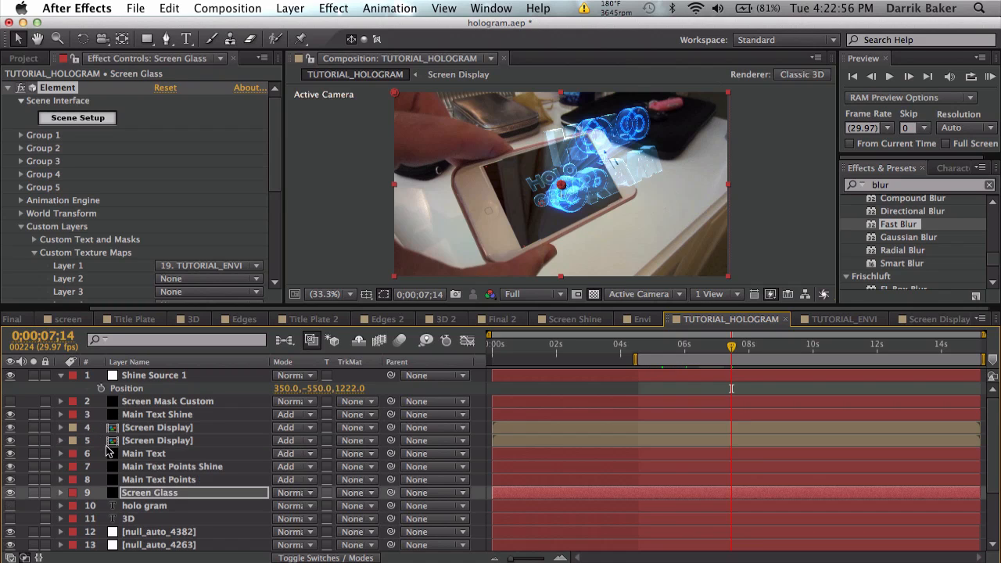
# Duplicate the Main Text layer and rename the copy Ref Main Text
pyautogui.click(187, 453)
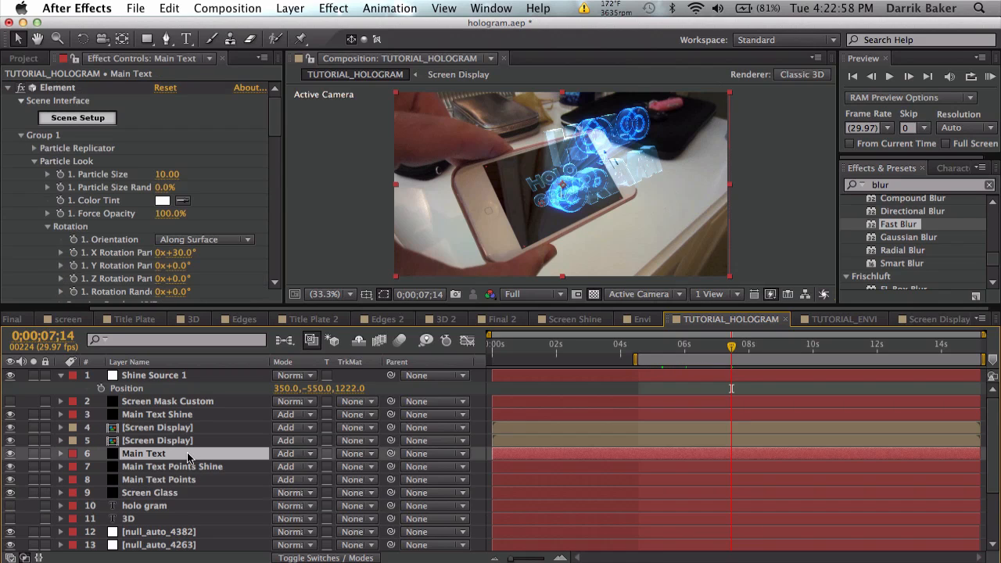
pyautogui.press('super+d')
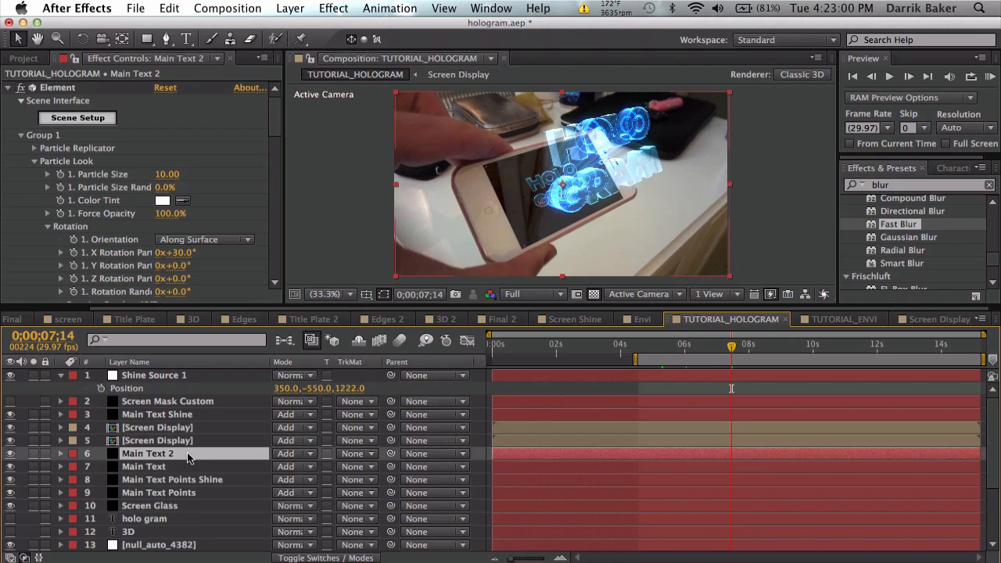
pyautogui.press('Return')
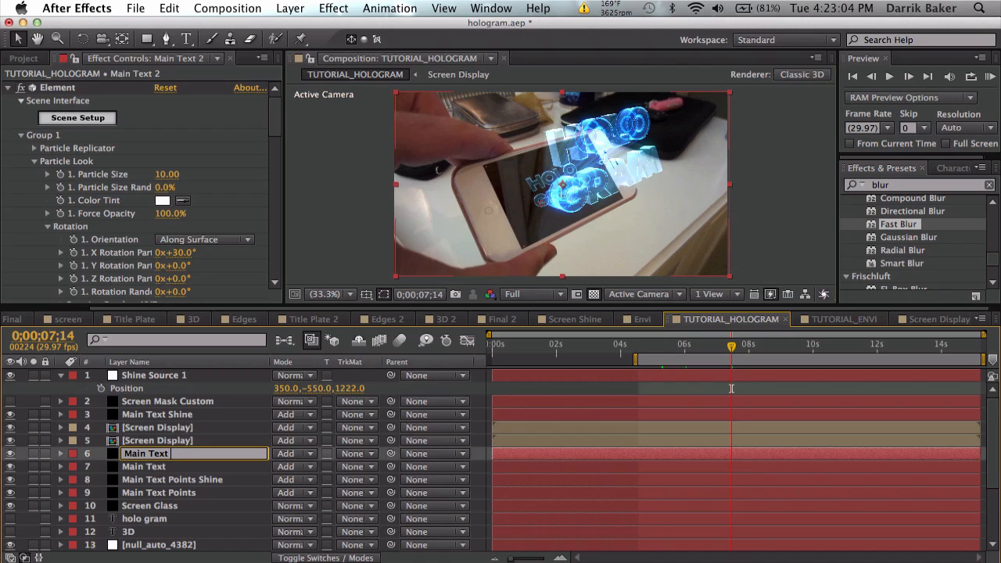
pyautogui.write('Ref')
pyautogui.press('Return')
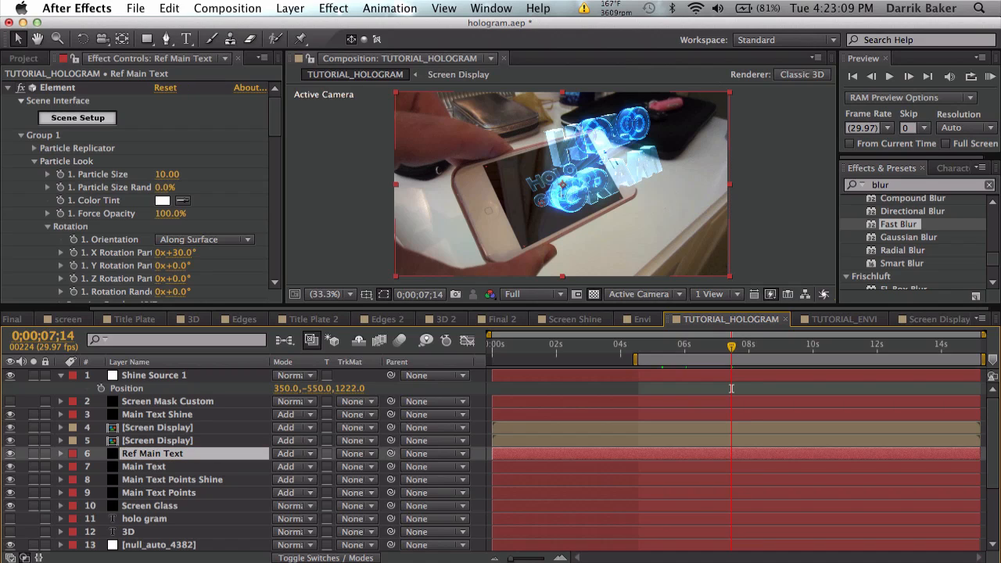
# Collapse Group 1 and Group 2 in Ref Main Text's Element effect and expand its World Transform settings
pyautogui.click(35, 161)
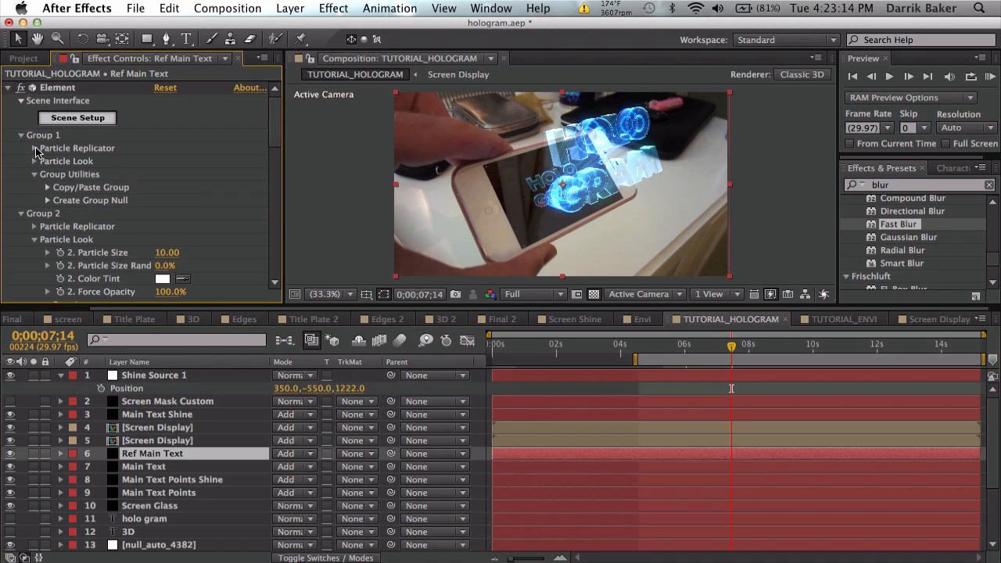
pyautogui.click(35, 149)
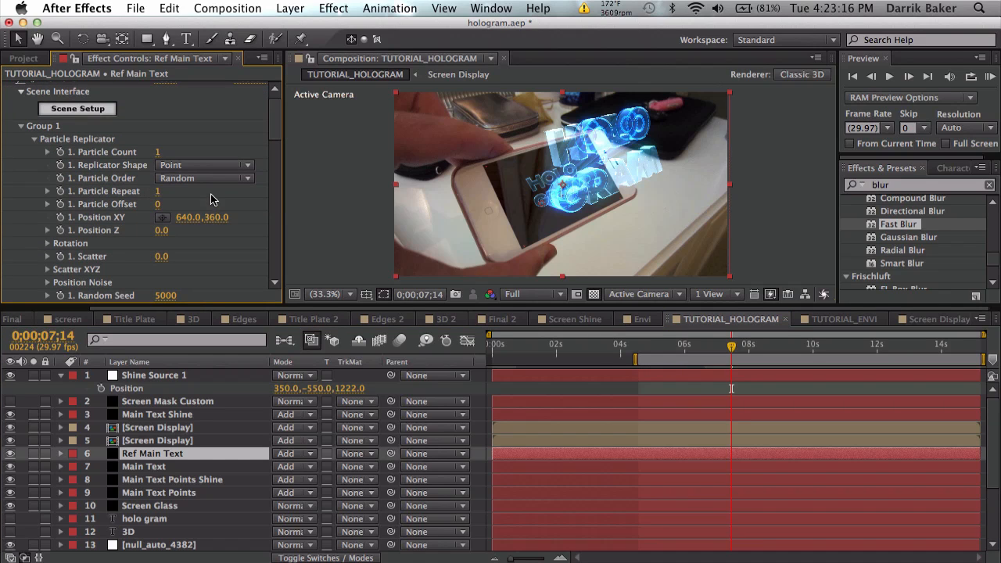
pyautogui.click(35, 139)
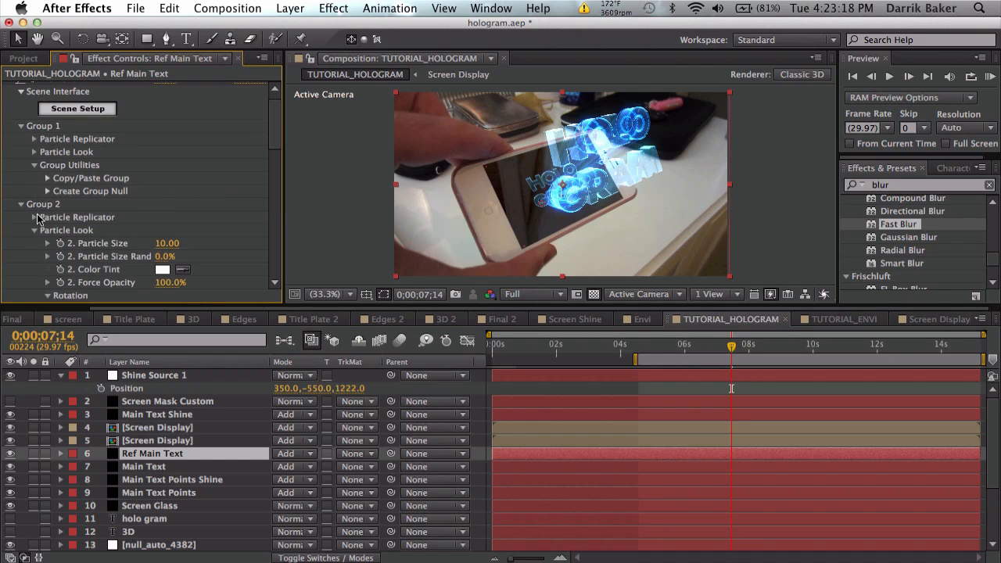
pyautogui.click(21, 127)
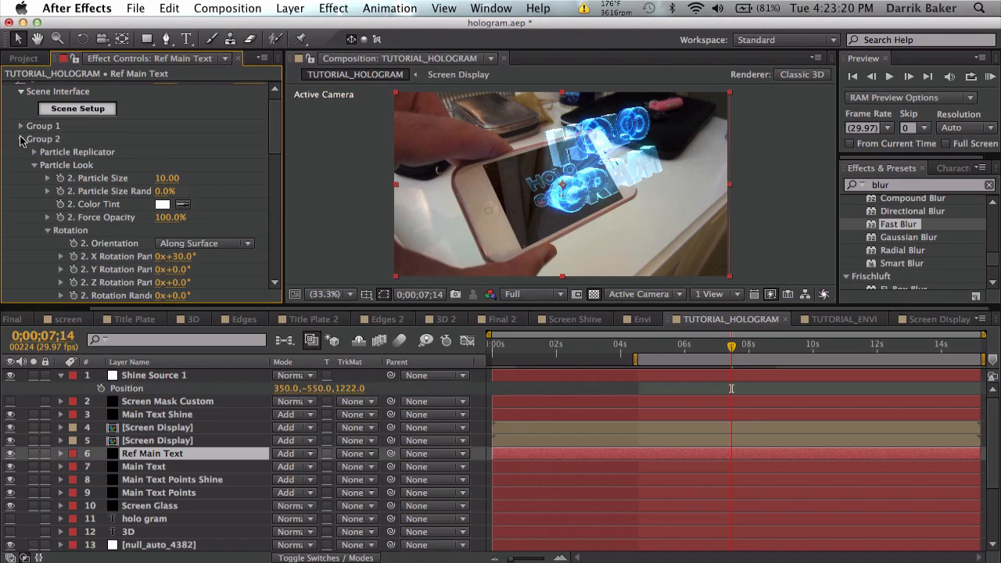
pyautogui.click(22, 139)
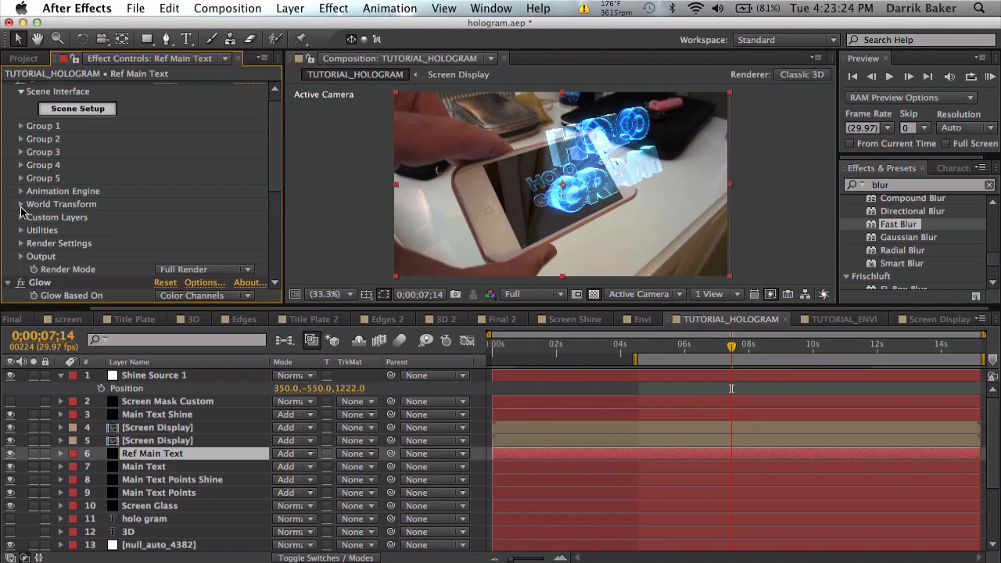
pyautogui.click(20, 205)
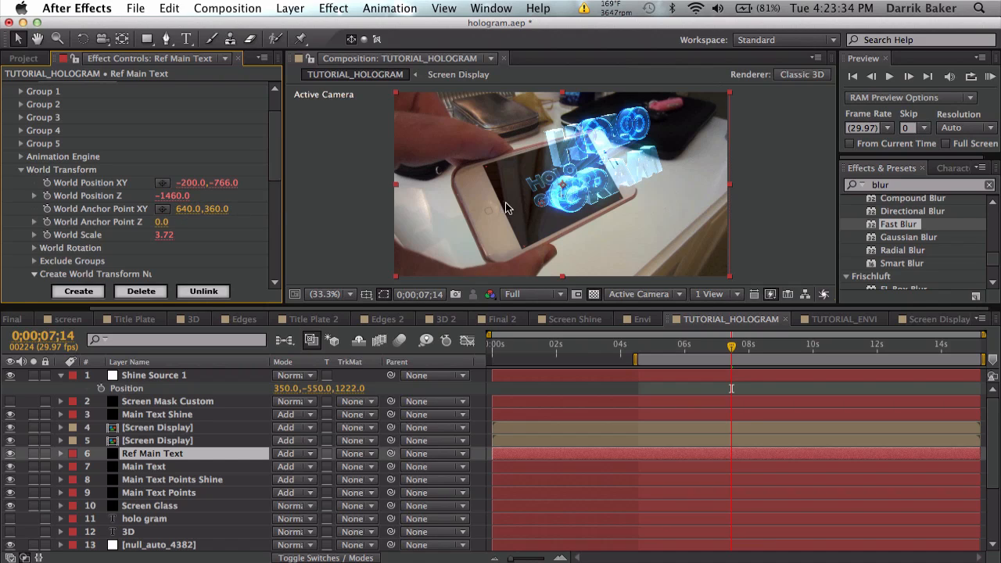
# Reveal the expressions on Ref Main Text and delete the World Position Z expression
pyautogui.press('e')
pyautogui.press('e')
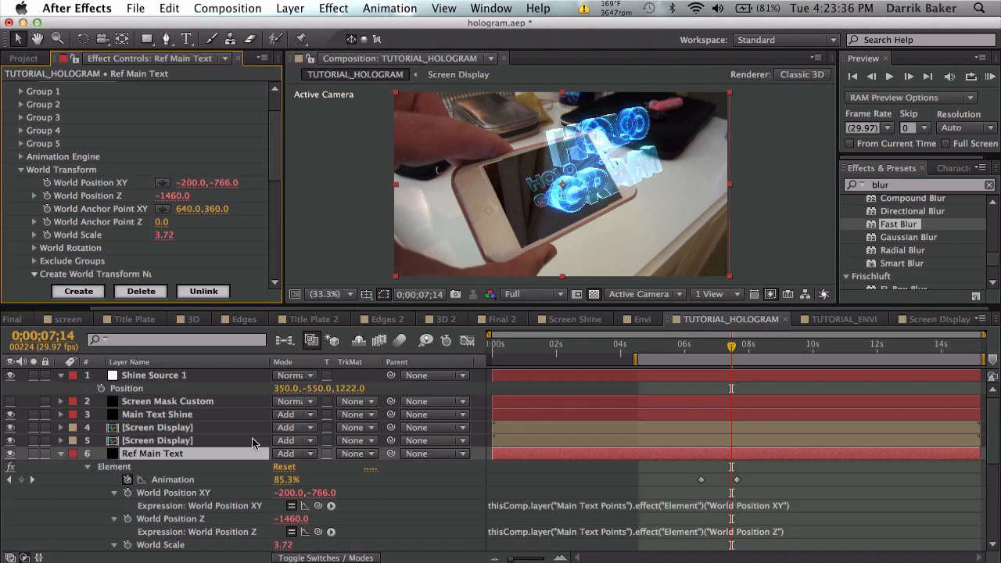
pyautogui.scroll(-1, 427, 502)
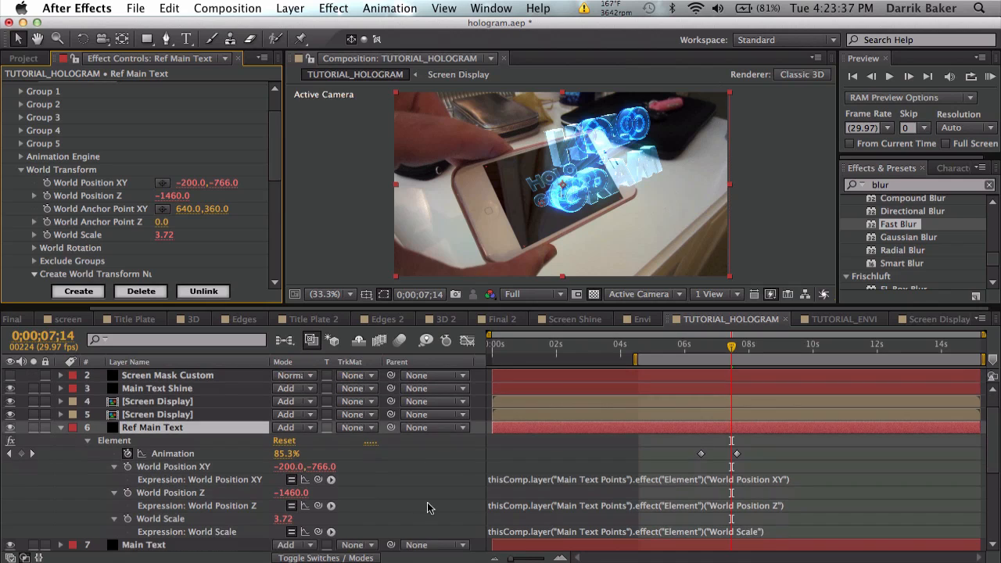
pyautogui.click(539, 506)
pyautogui.press('BackSpace')
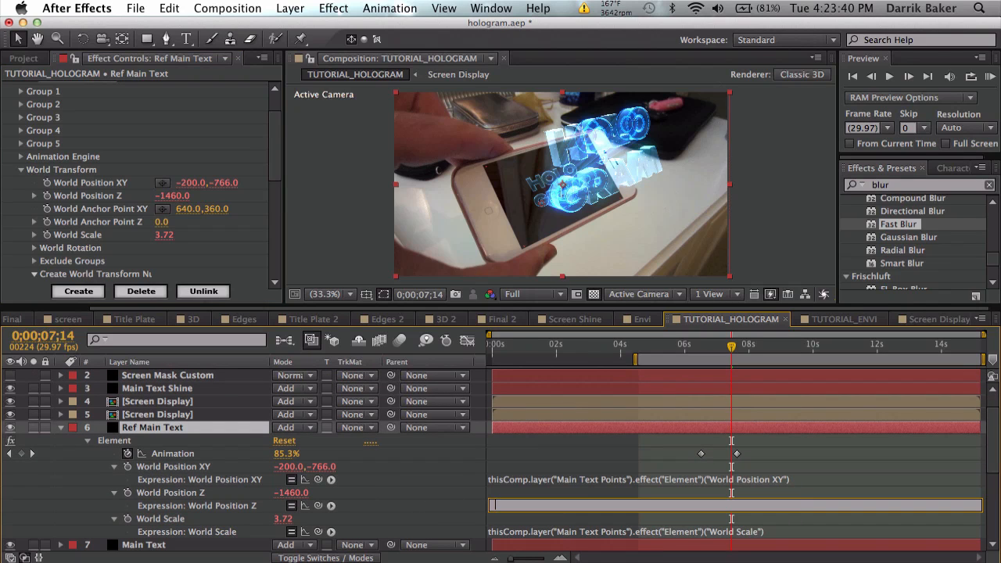
pyautogui.click(579, 489)
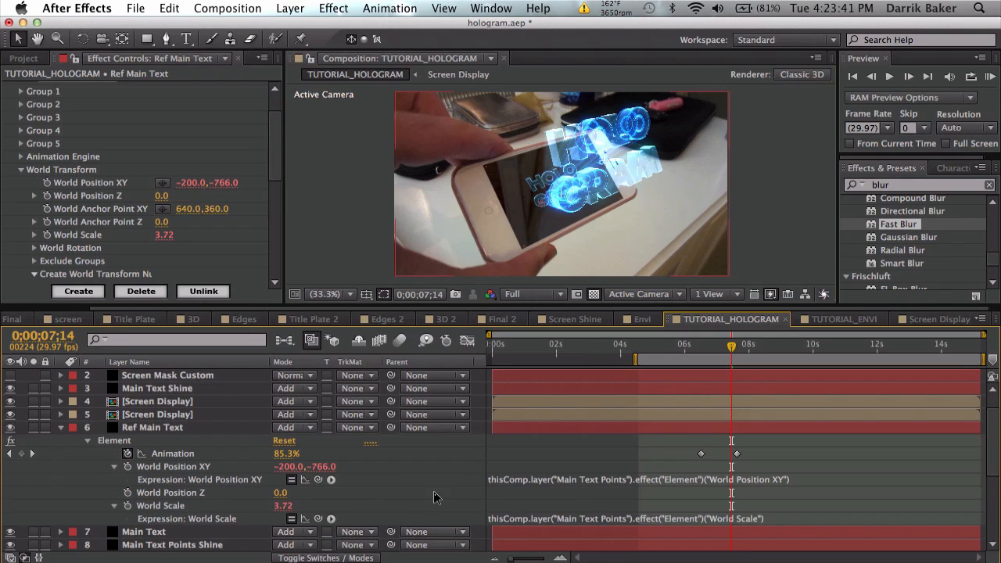
# Set Ref Main Text's World Position Z to 1460
pyautogui.moveTo(275, 498); pyautogui.dragTo(282, 496)
pyautogui.click(283, 494)
pyautogui.write('14')
pyautogui.press('Return')
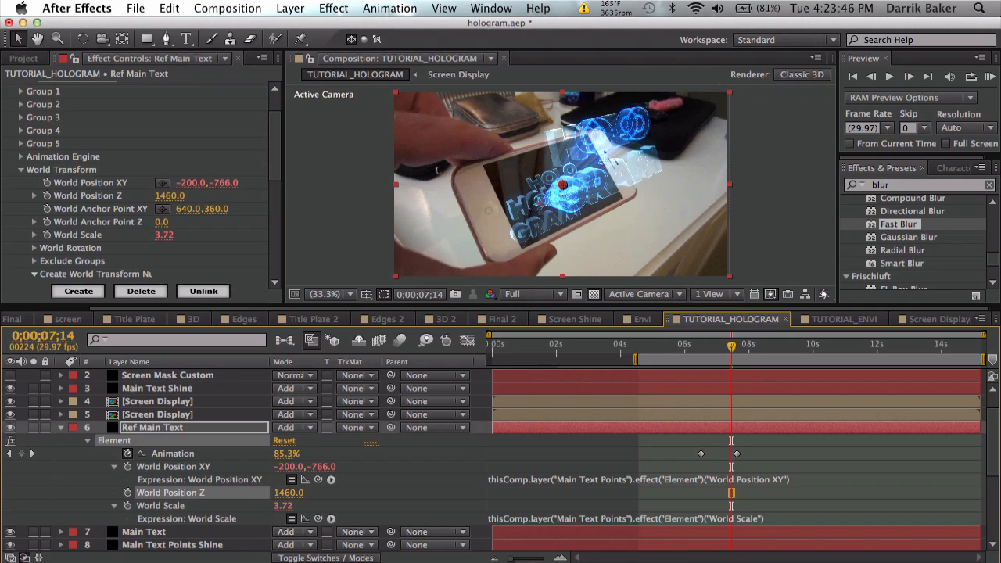
# At 0;00;06;27, try -30° for Ref Main Text's X Rotation World and settle on -60°
pyautogui.click(713, 344)
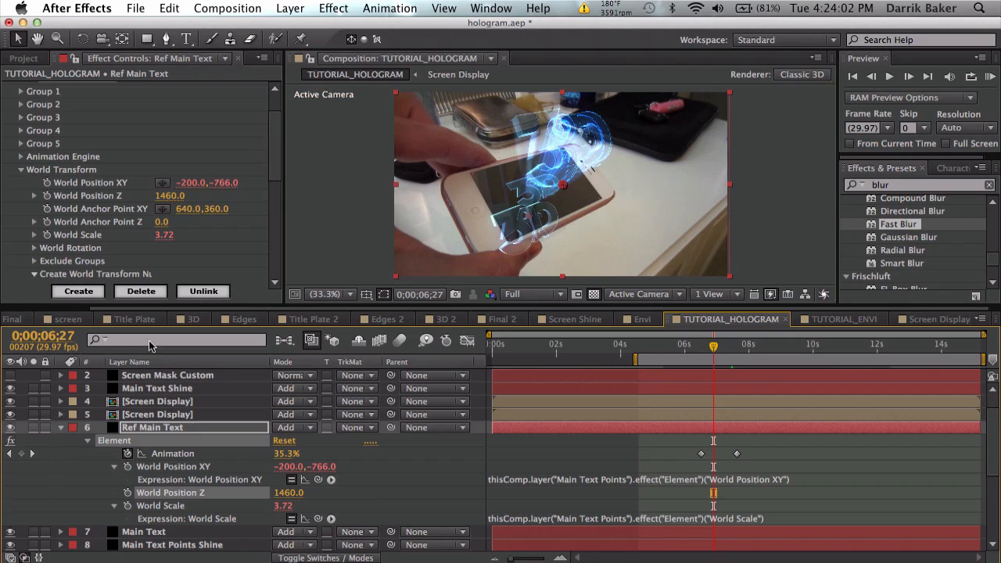
pyautogui.click(192, 429)
pyautogui.scroll(3, 86, 188)
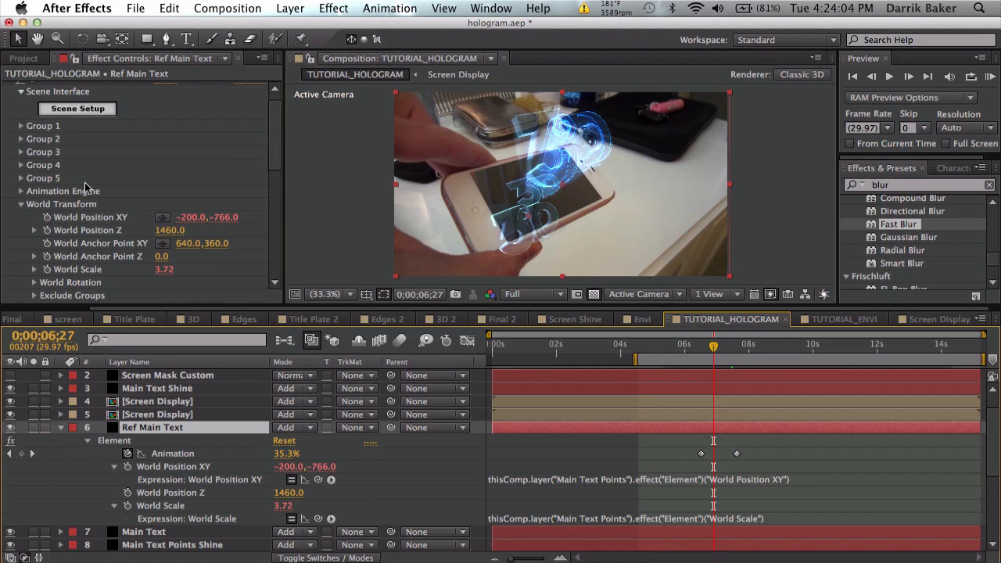
pyautogui.scroll(-1, 86, 188)
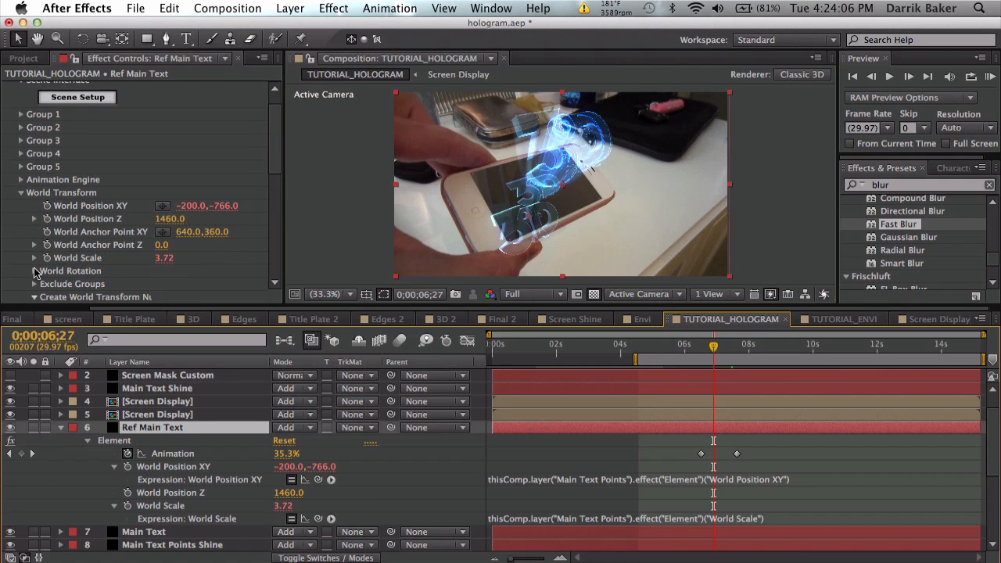
pyautogui.click(34, 271)
pyautogui.scroll(-3, 117, 231)
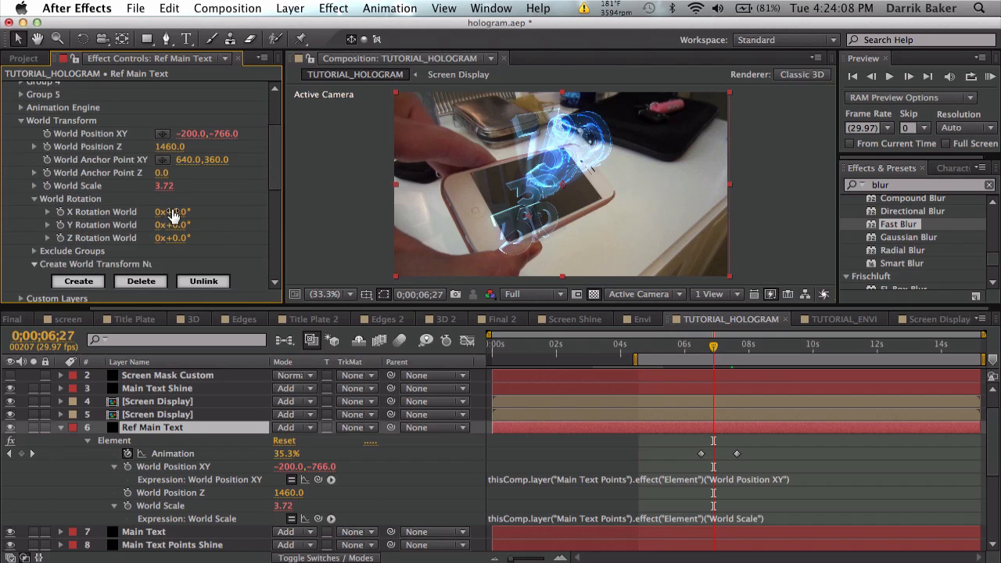
pyautogui.click(175, 213)
pyautogui.write('-30')
pyautogui.press('Return')
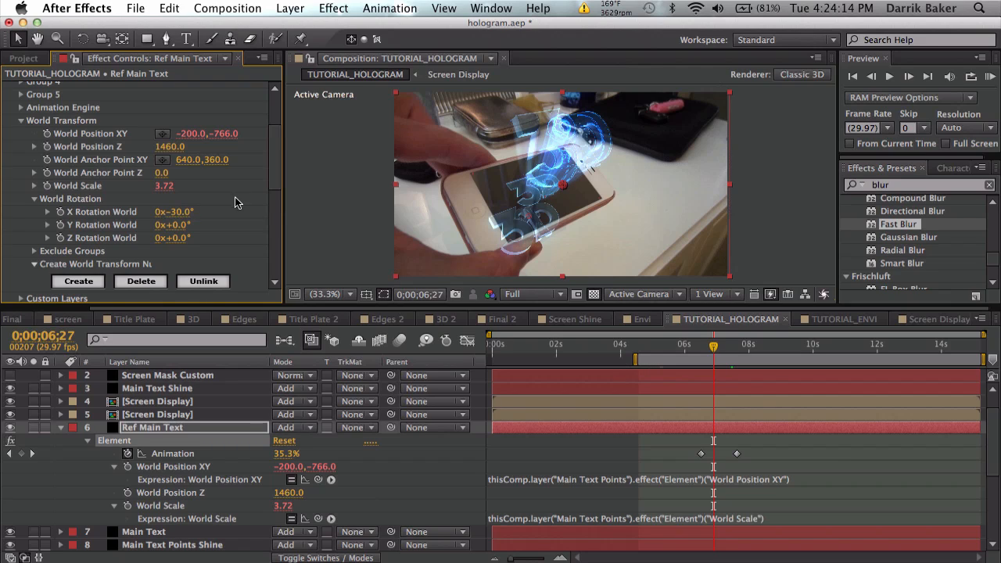
pyautogui.click(182, 212)
pyautogui.press('Return')
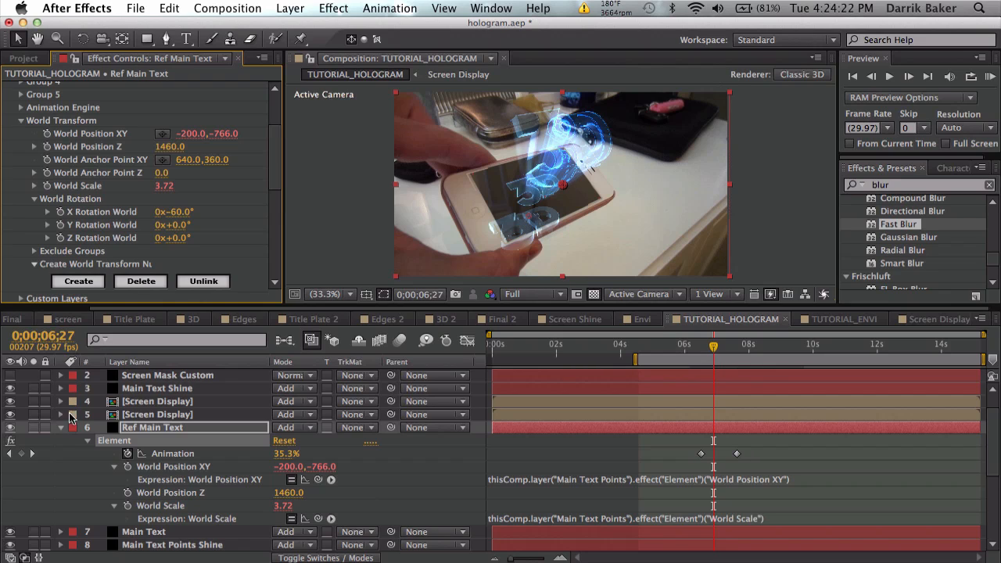
# Collapse Ref Main Text's properties, duplicate the layer and rename the copy Ref Main Text Shine
pyautogui.click(60, 427)
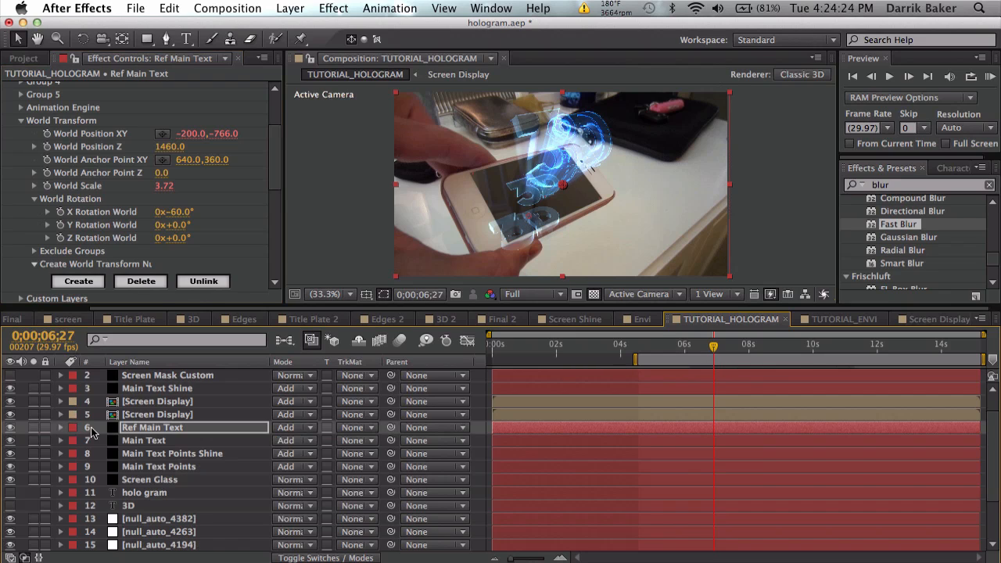
pyautogui.press('super+d')
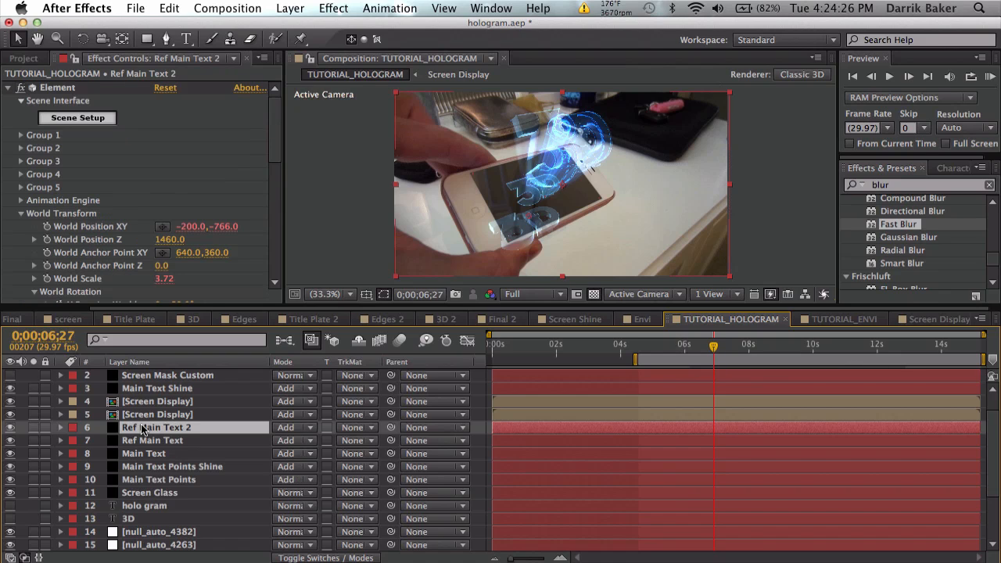
pyautogui.press('Return')
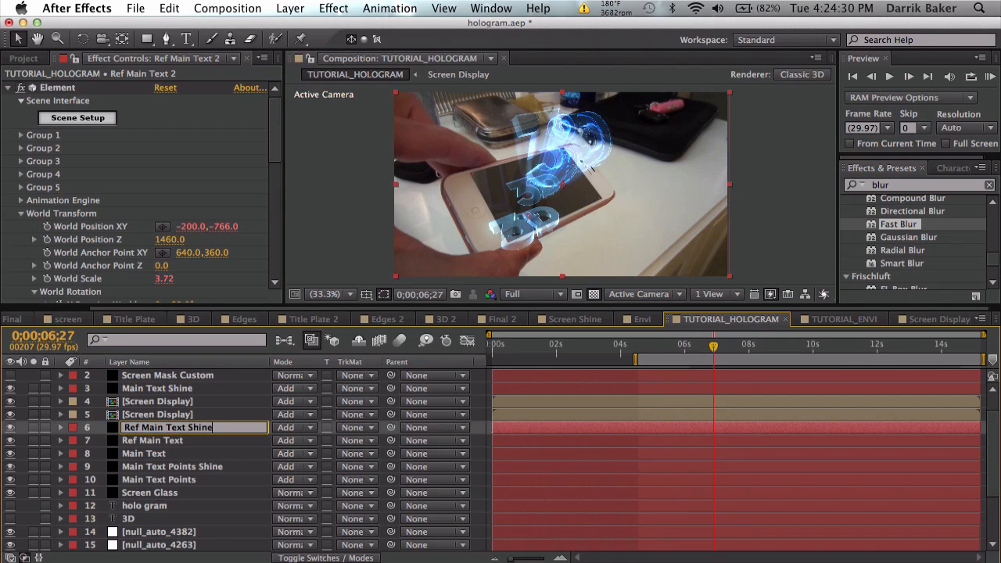
pyautogui.press('Return')
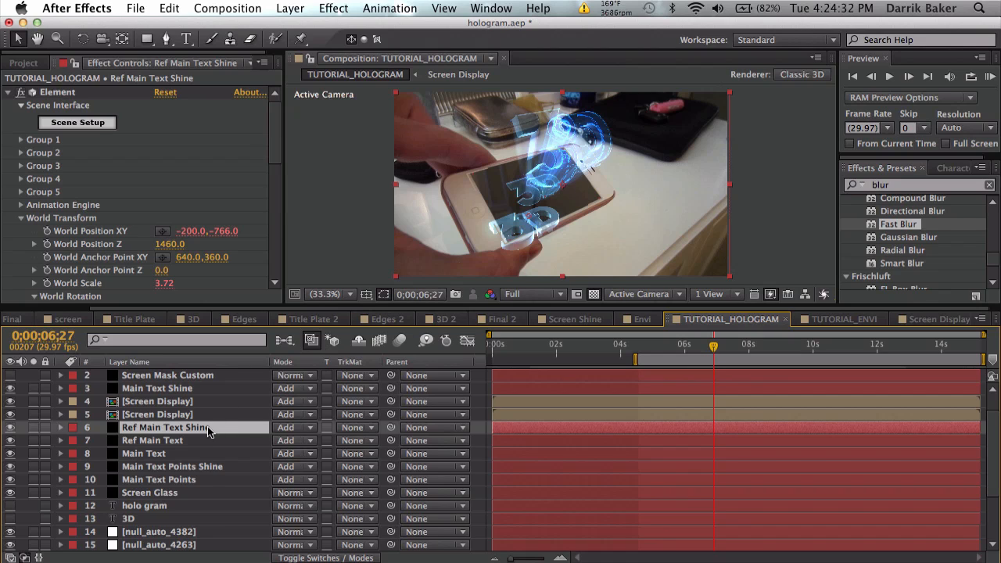
# Copy CC Radial Blur from Main Text Points Shine to Ref Main Text Shine and place it between Element and Glow
pyautogui.click(216, 467)
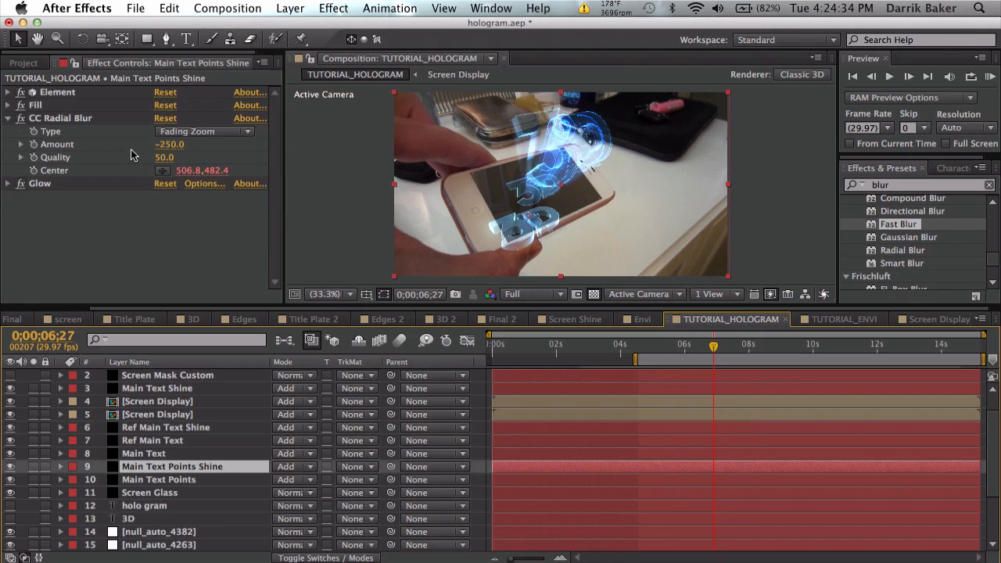
pyautogui.click(84, 120)
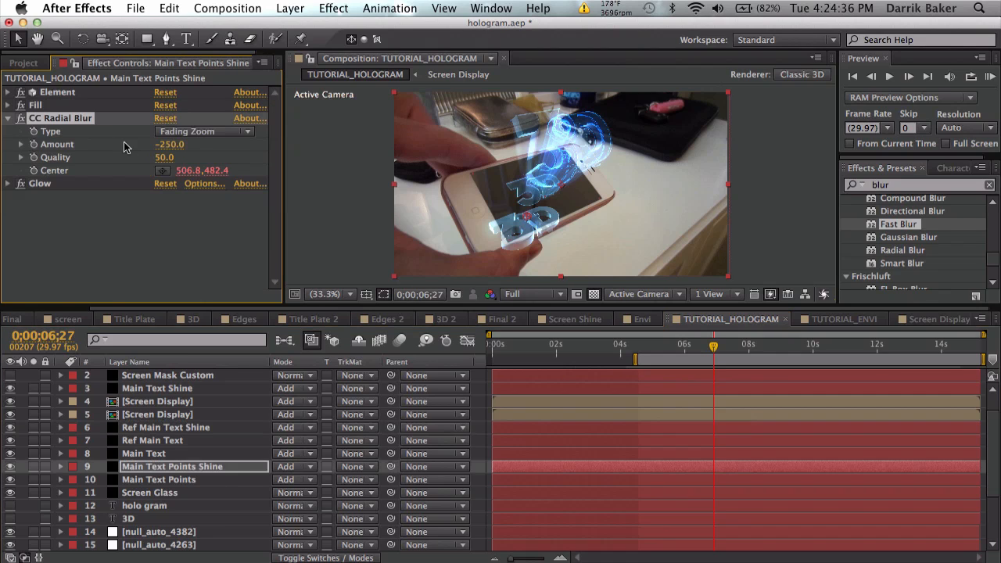
pyautogui.click(169, 427)
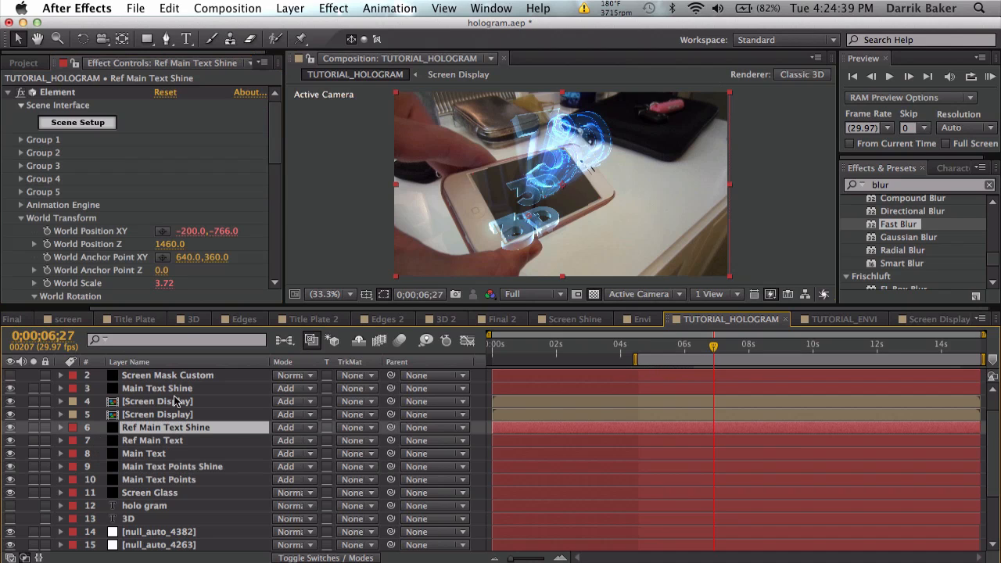
pyautogui.click(9, 92)
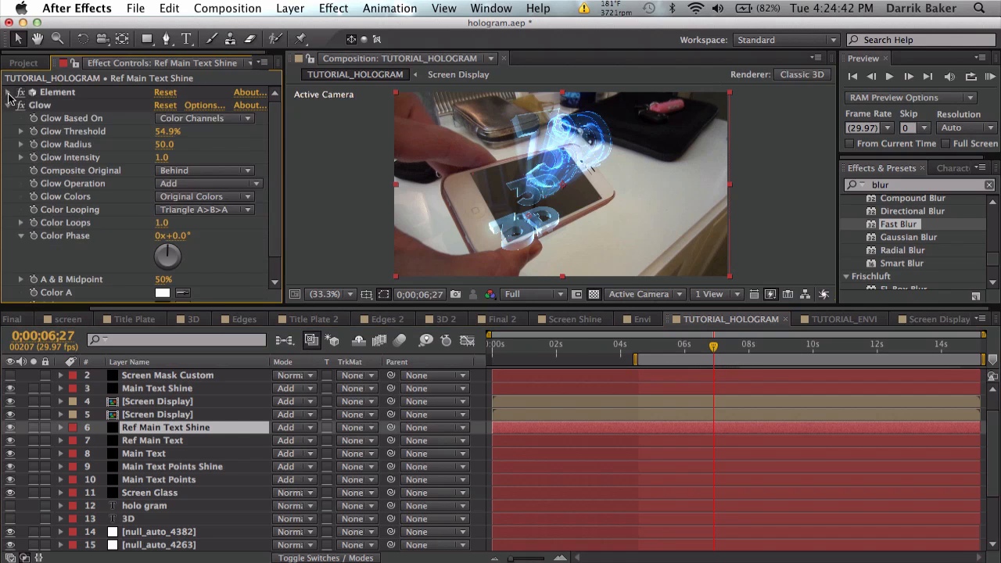
pyautogui.click(55, 93)
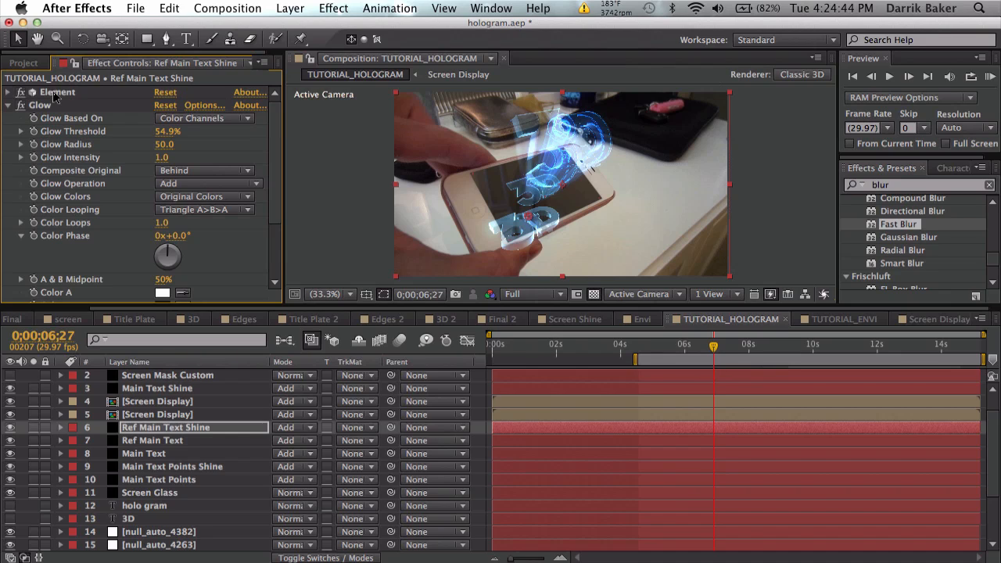
pyautogui.click(8, 105)
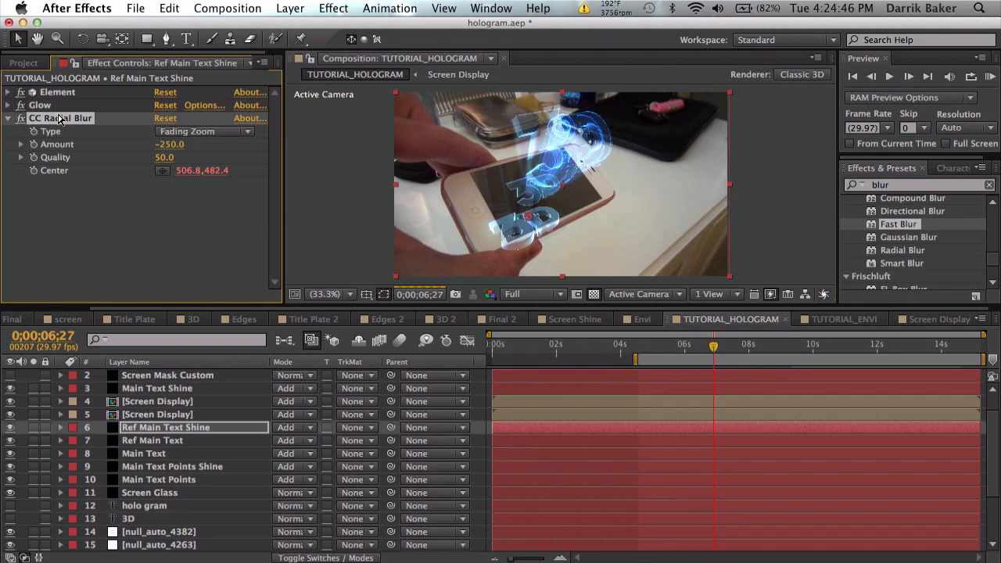
pyautogui.moveTo(56, 110); pyautogui.dragTo(56, 109)
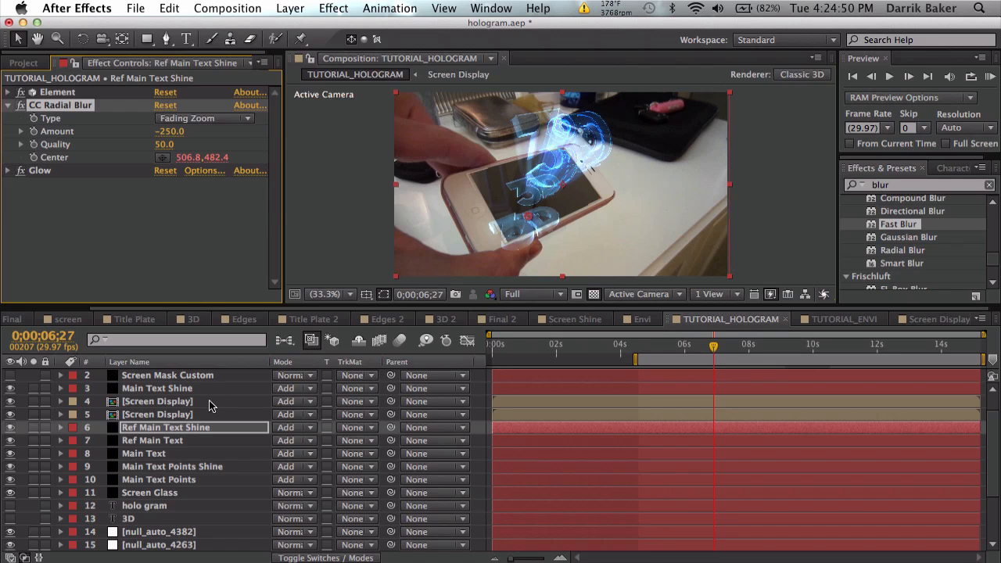
# Duplicate the Shine Source 1 null layer
pyautogui.scroll(2, 211, 404)
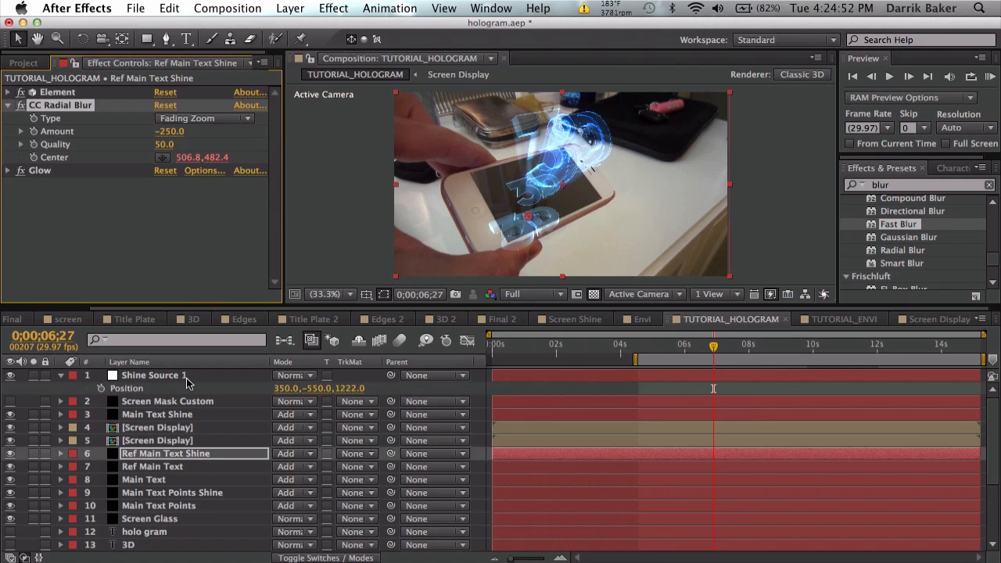
pyautogui.click(186, 379)
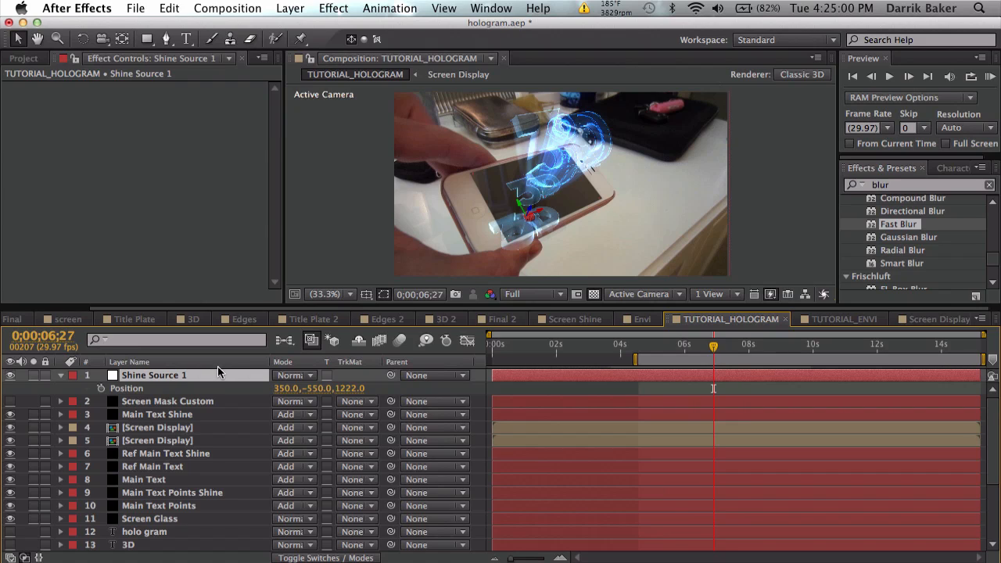
pyautogui.press('super+d')
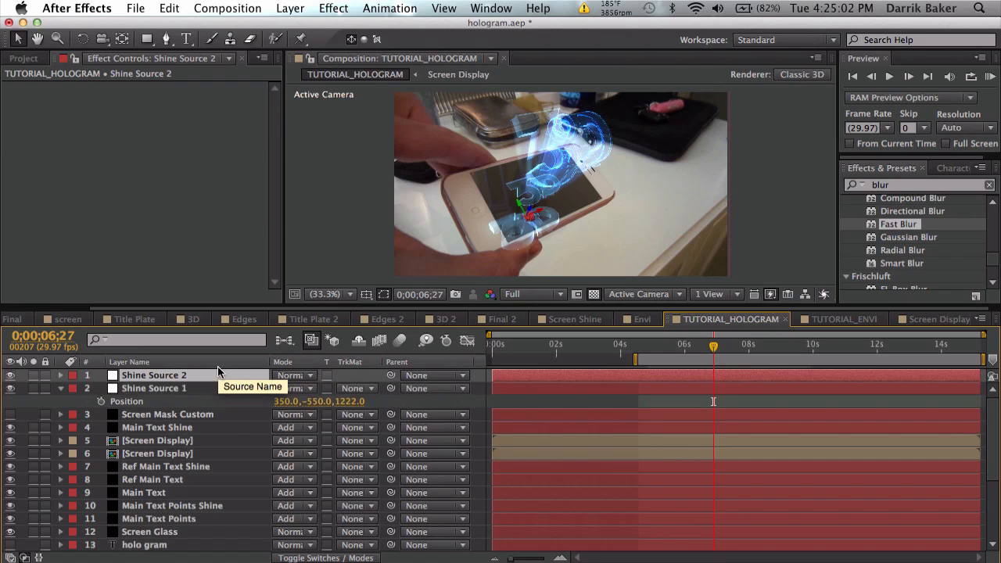
# Reveal Shine Source 2's Position and set its Z value to 0
pyautogui.press('p')
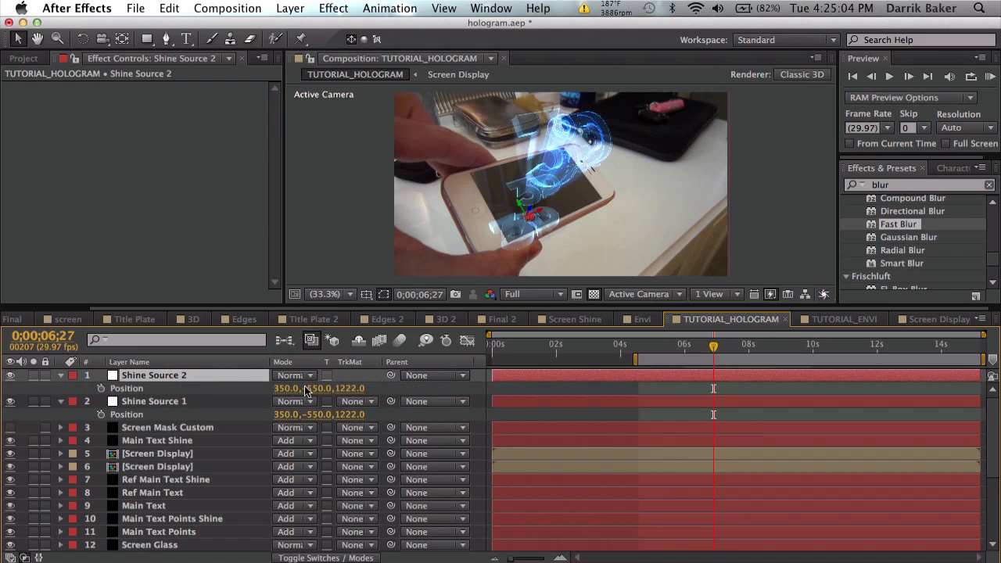
pyautogui.click(348, 388)
pyautogui.write('0')
pyautogui.press('Return')
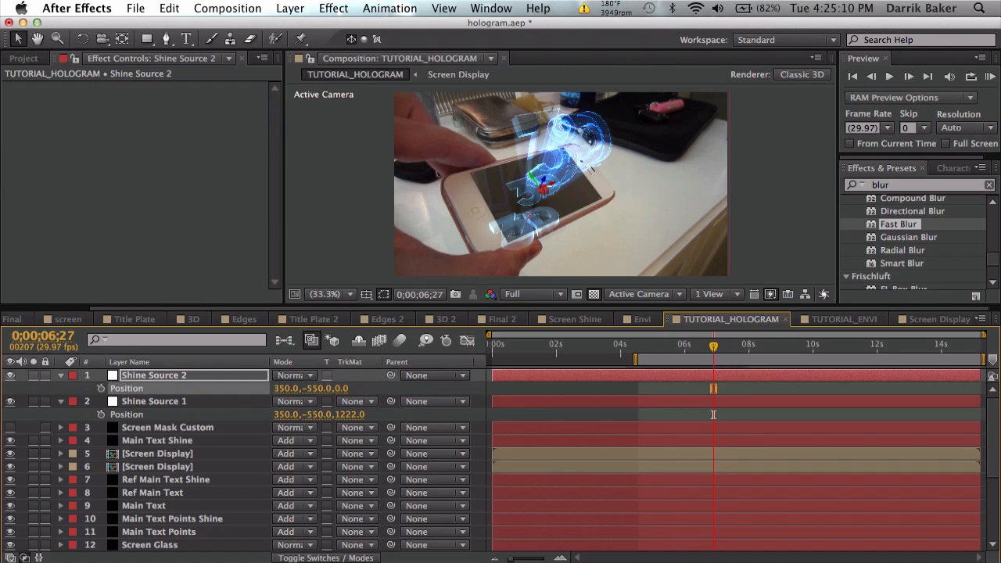
# Edit the CC Radial Blur Center expression on Ref Main Text Shine so it references Shine Source 2 instead of Shine Source 1
pyautogui.click(201, 484)
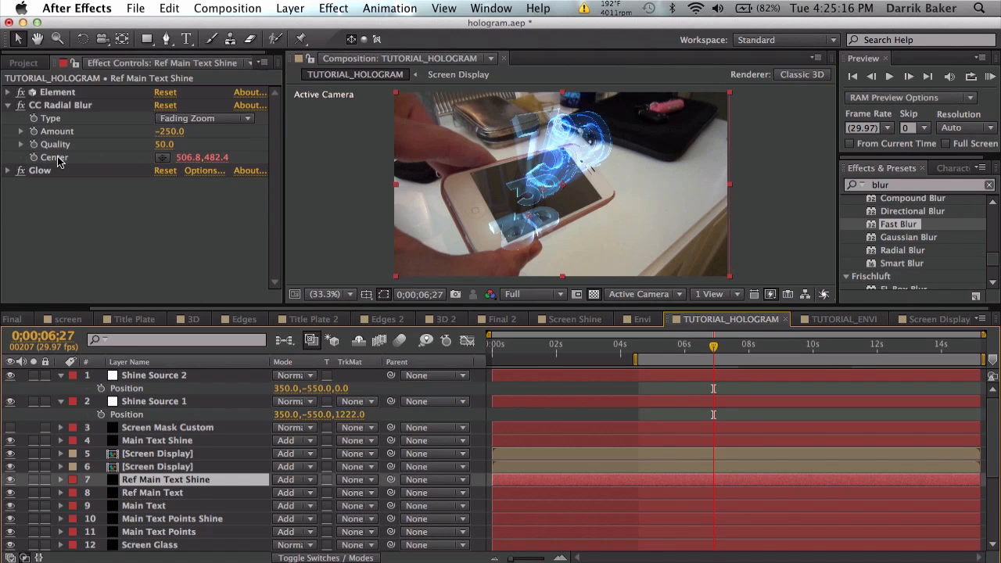
pyautogui.press('u')
pyautogui.scroll(-3, 174, 354)
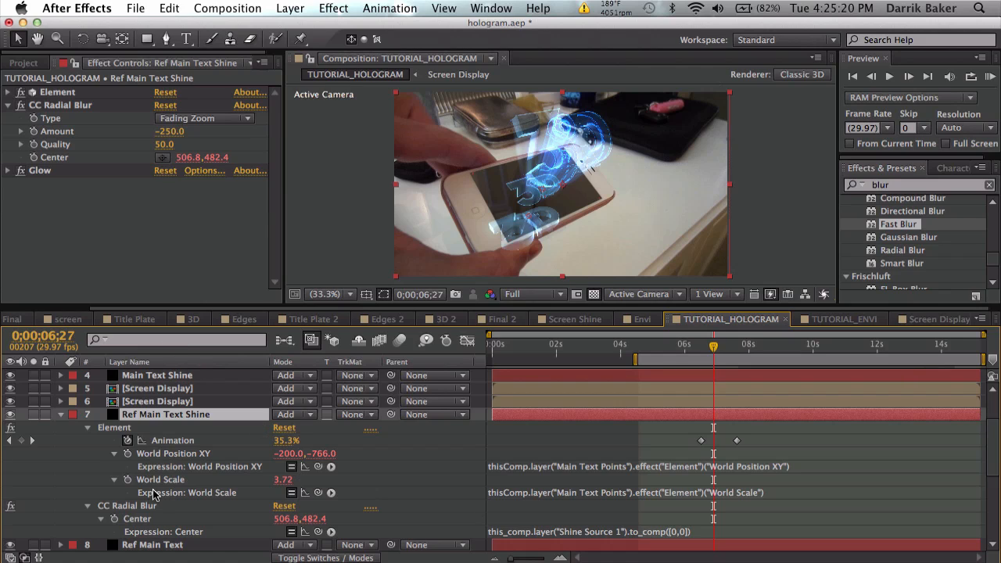
pyautogui.click(597, 532)
pyautogui.click(619, 530)
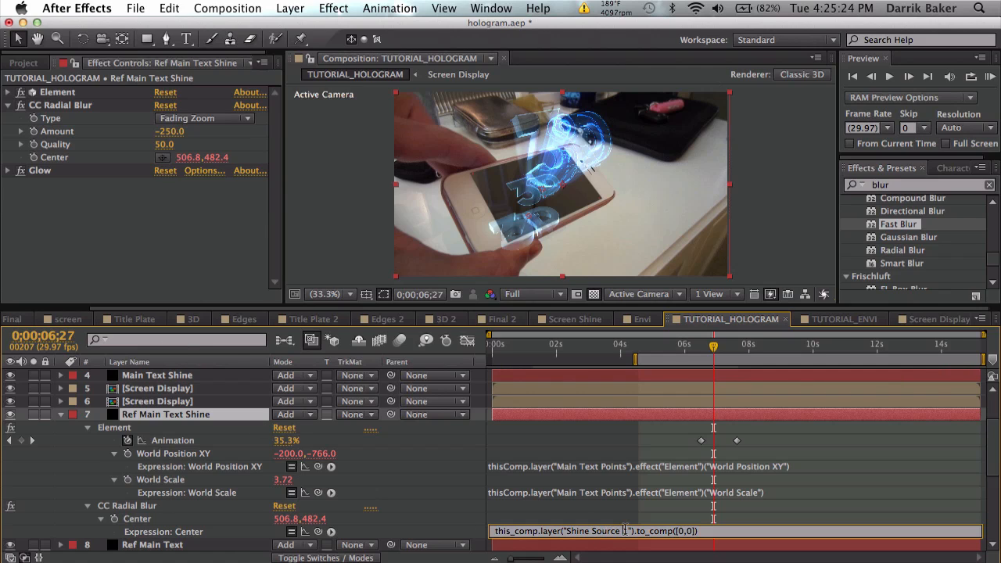
pyautogui.press('BackSpace')
pyautogui.write('2')
pyautogui.click(655, 513)
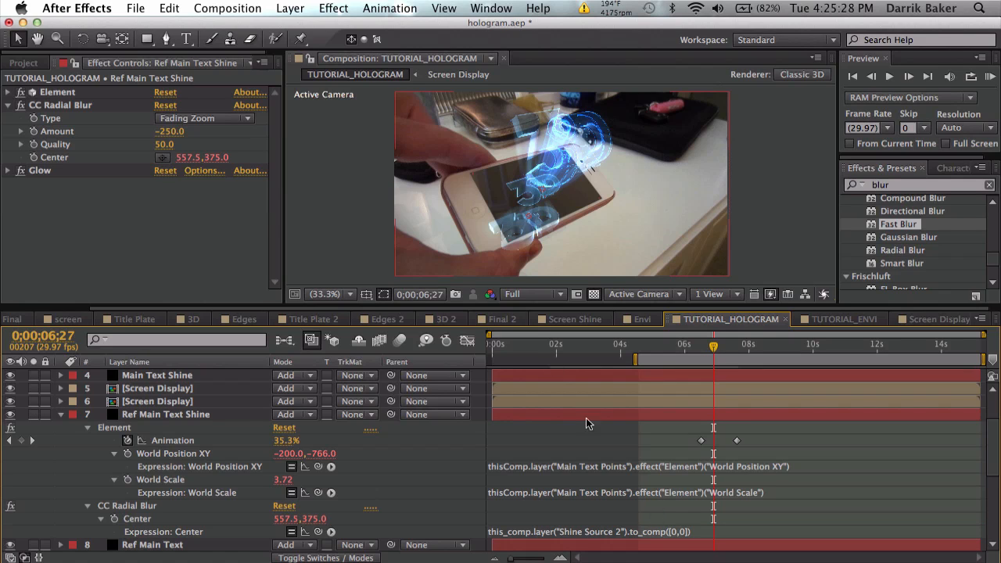
# Inspect the reflected shine at 100% magnification and try a Z position of -129 for Shine Source 2
pyautogui.click(337, 294)
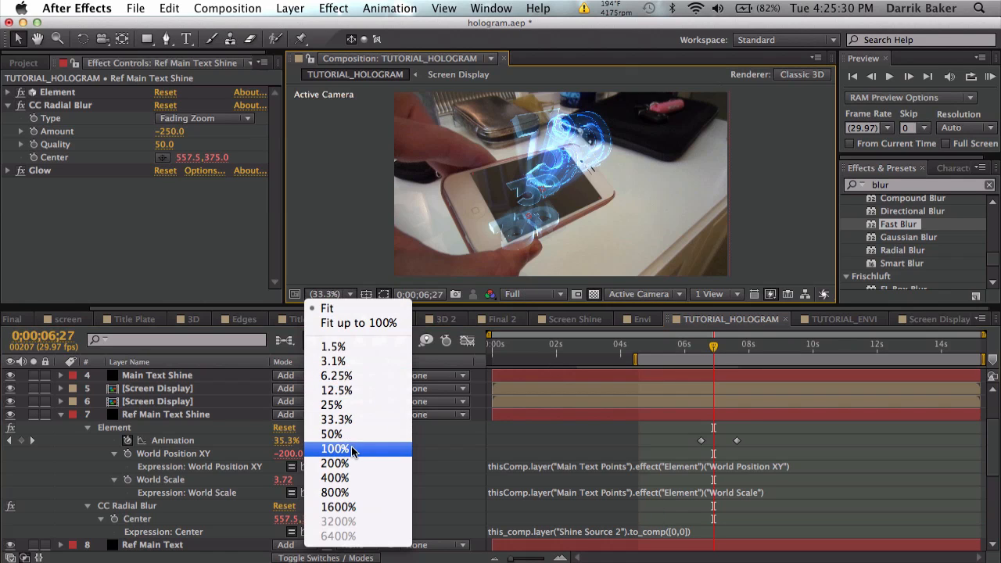
pyautogui.click(356, 449)
pyautogui.press('h')
pyautogui.moveTo(529, 223); pyautogui.dragTo(574, 130)
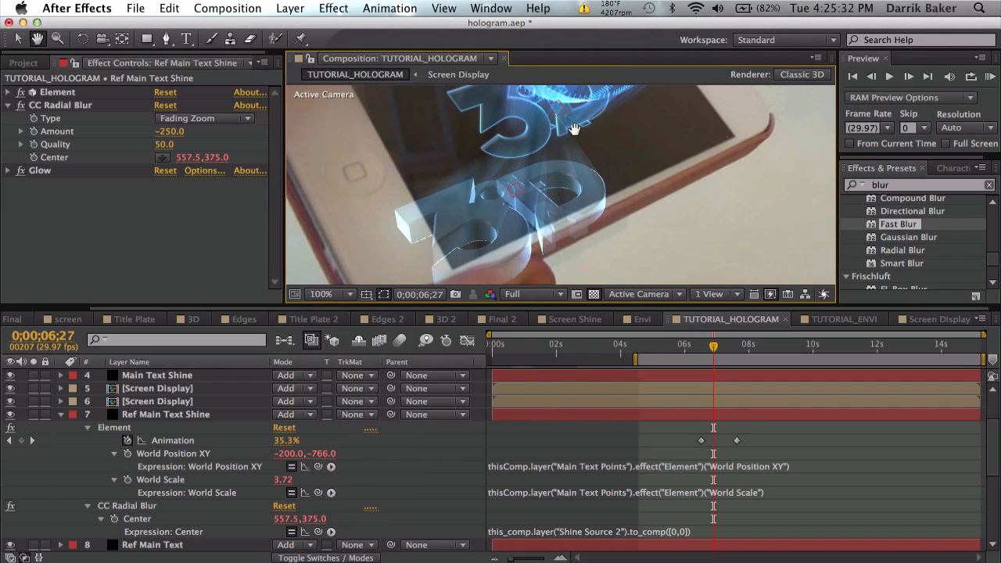
pyautogui.press('v')
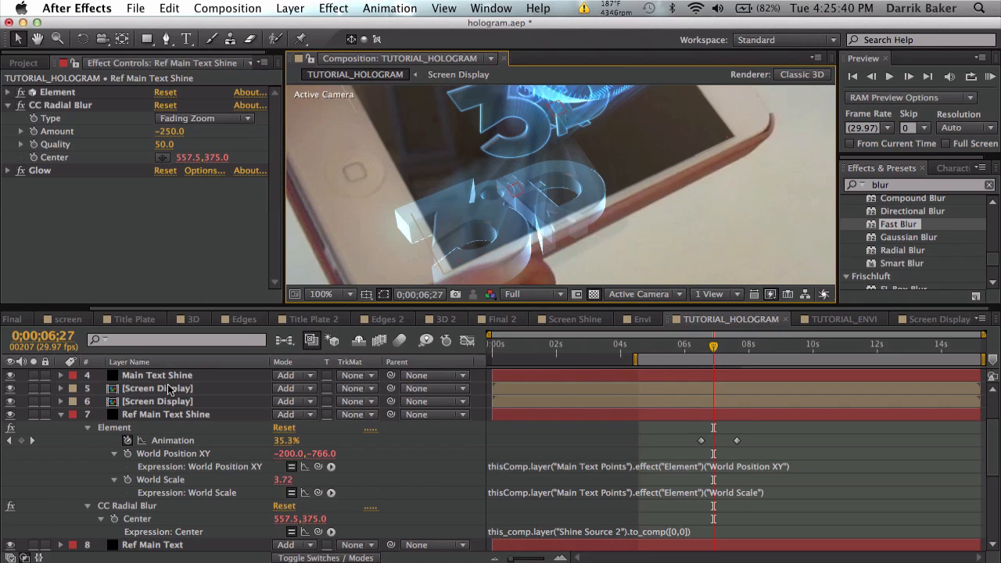
pyautogui.scroll(3, 167, 384)
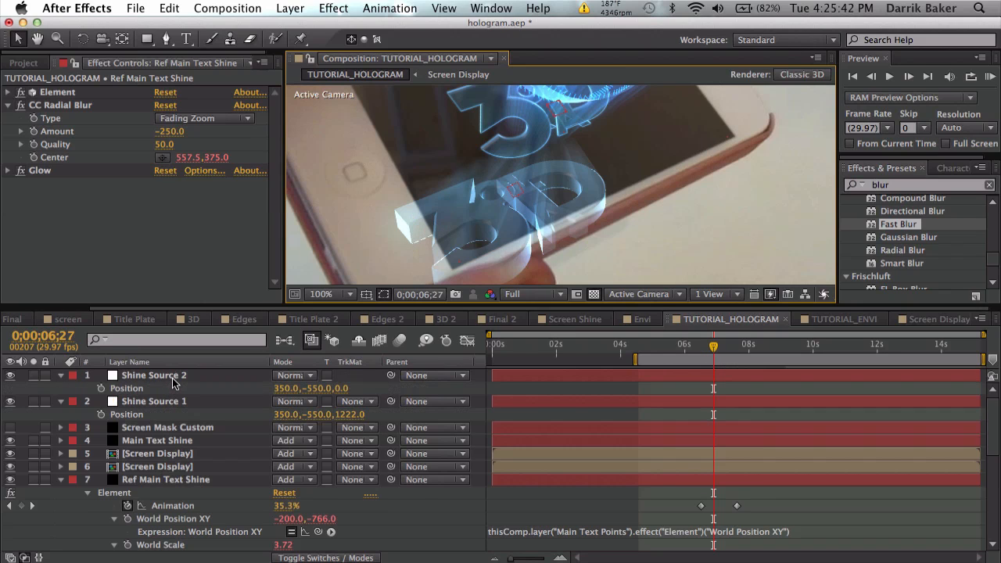
pyautogui.click(174, 382)
pyautogui.moveTo(344, 389); pyautogui.dragTo(228, 391)
pyautogui.click(322, 295)
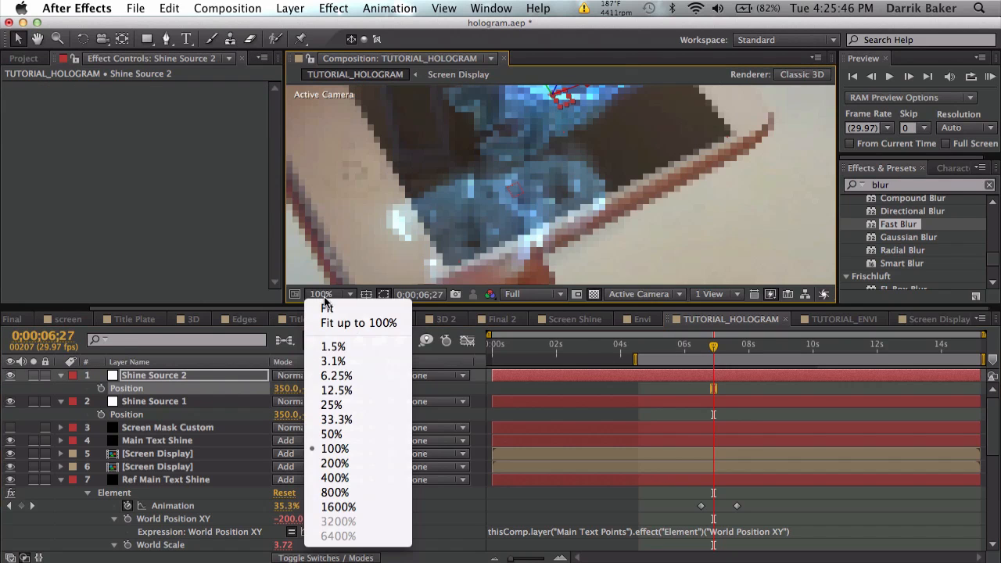
pyautogui.click(324, 308)
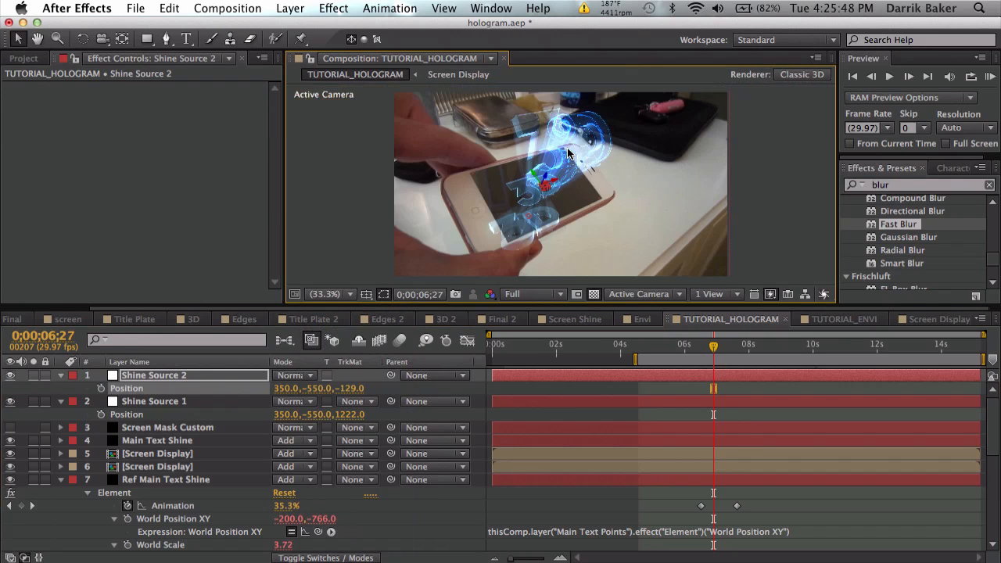
# Compare the two shine source nulls, try -405 for Shine Source 2's Z position and settle on -1200
pyautogui.click(187, 407)
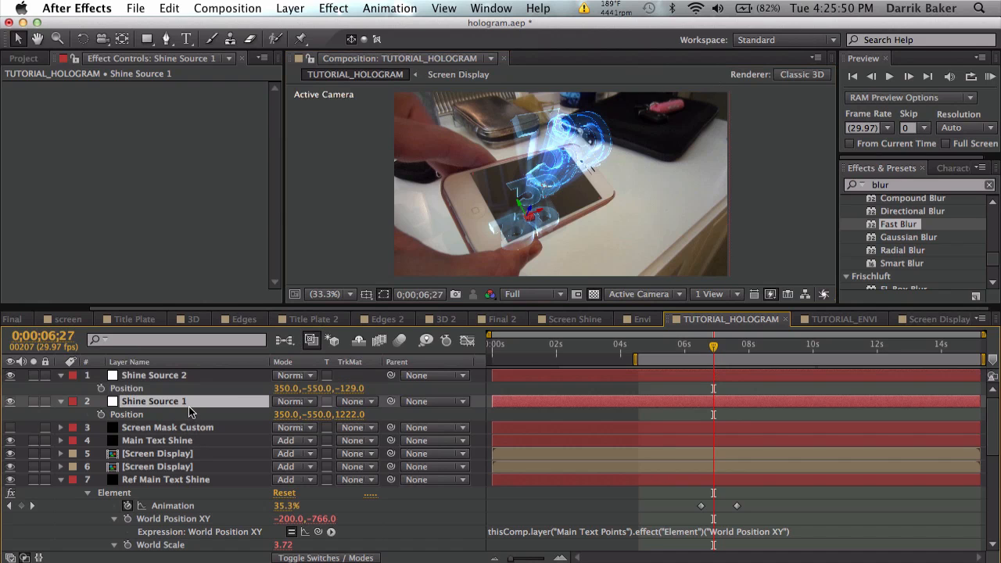
pyautogui.click(240, 372)
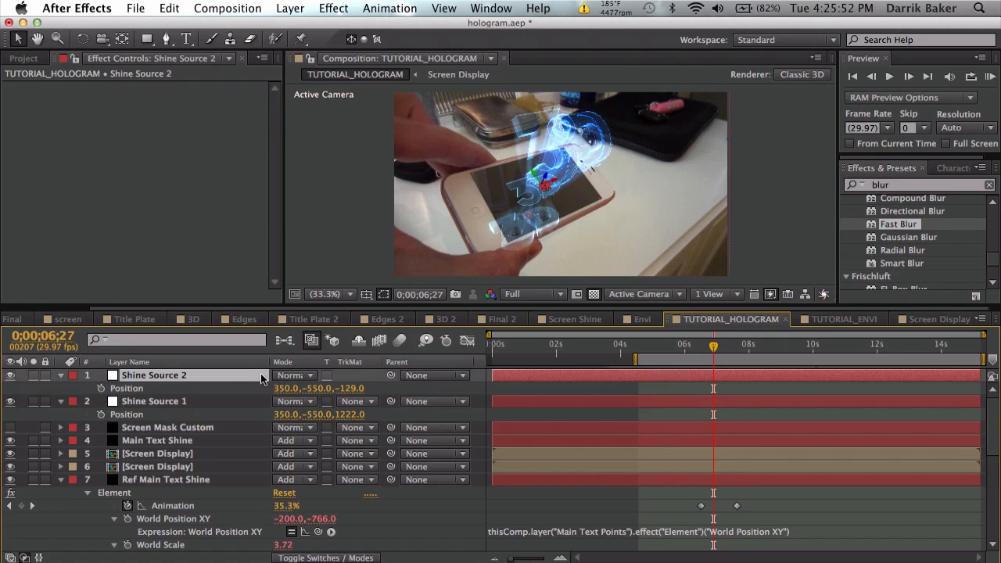
pyautogui.moveTo(351, 388); pyautogui.dragTo(111, 398)
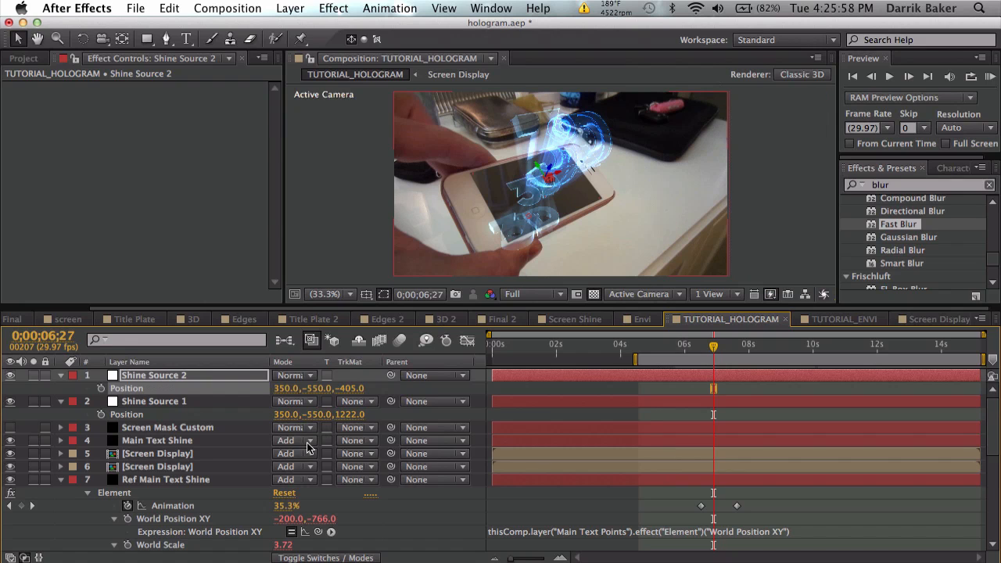
pyautogui.click(351, 388)
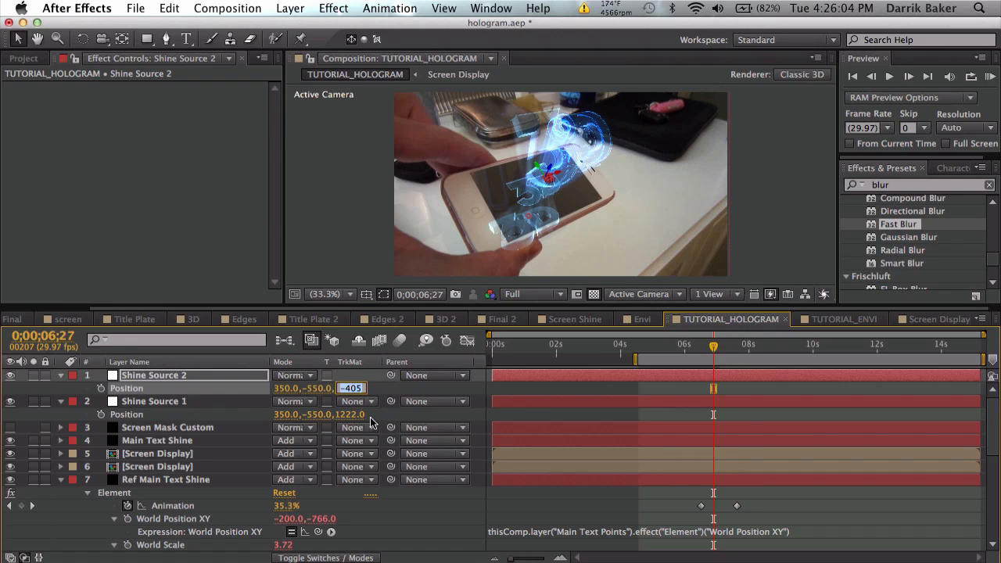
pyautogui.write('-1200')
pyautogui.press('Return')
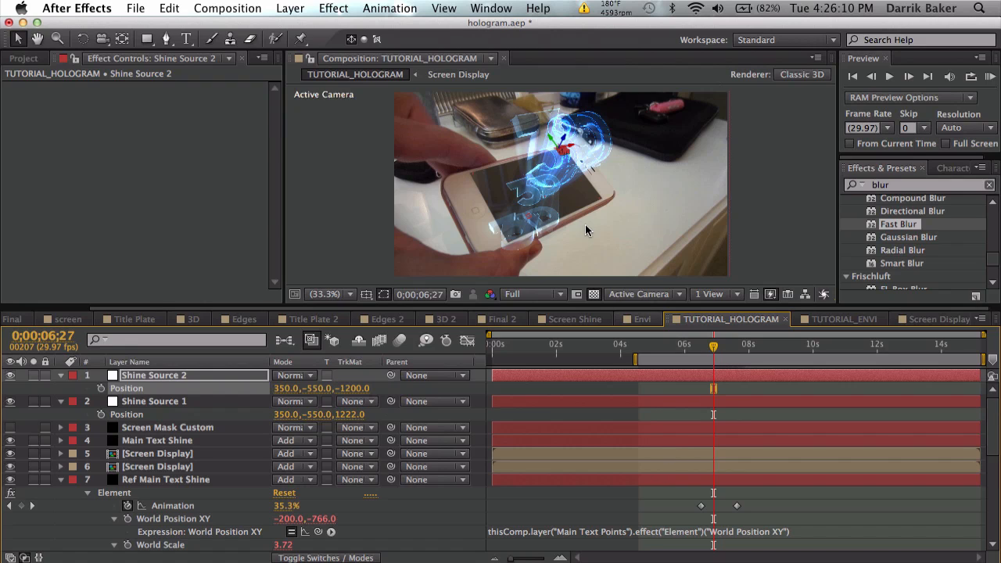
# Examine the reflected text and its shine at 100% in the maximized composition view, then fit the frame again
pyautogui.click(324, 294)
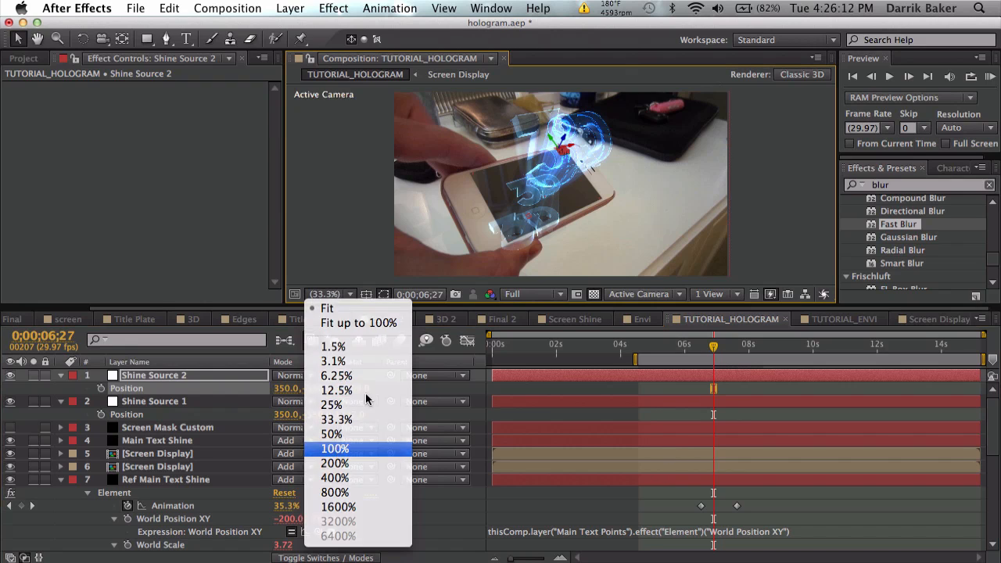
pyautogui.click(332, 447)
pyautogui.press('`')
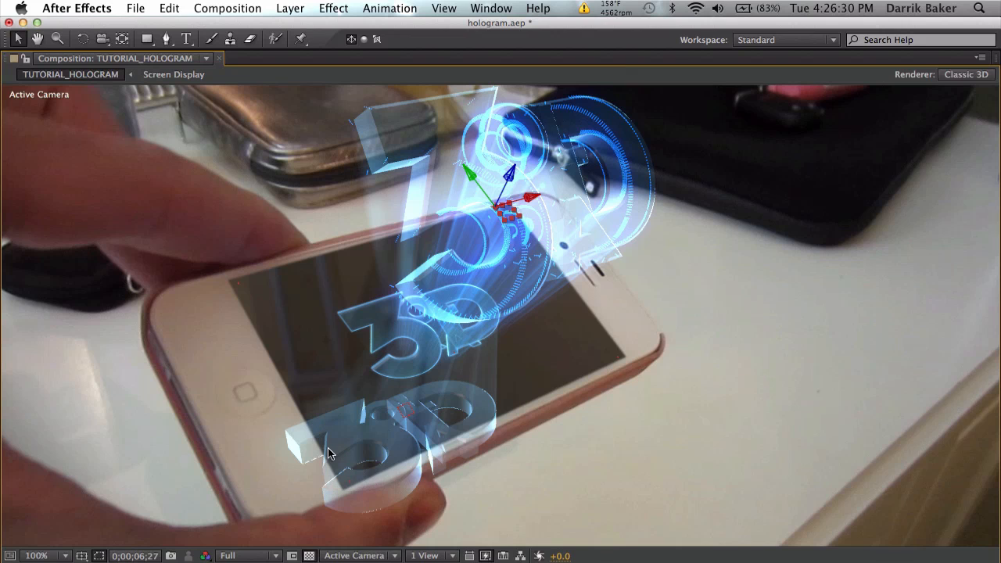
pyautogui.press('`')
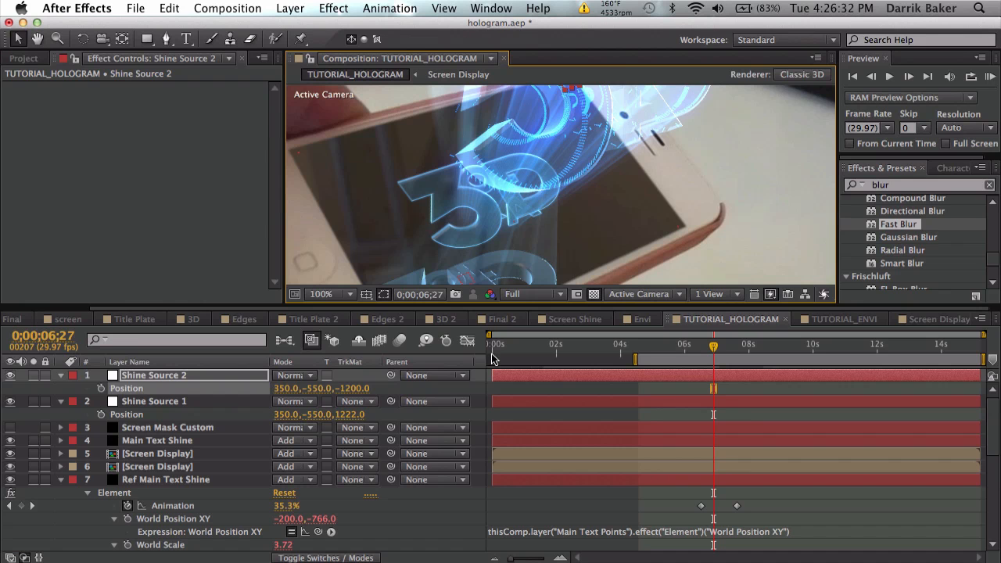
pyautogui.click(339, 297)
pyautogui.click(329, 308)
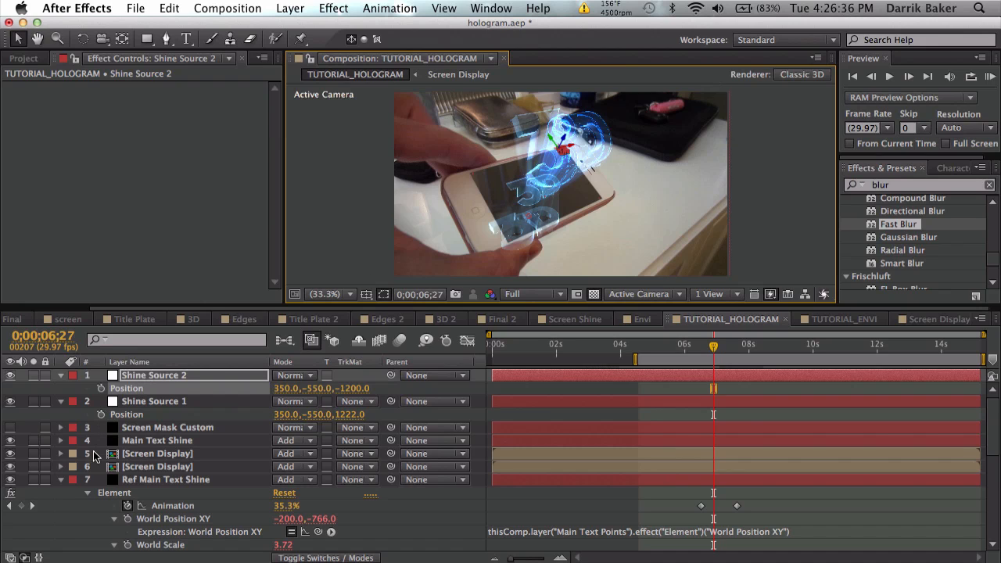
# With Screen Glass soloed, duplicate it and move the copy directly above Ref Main Text Shine
pyautogui.click(59, 480)
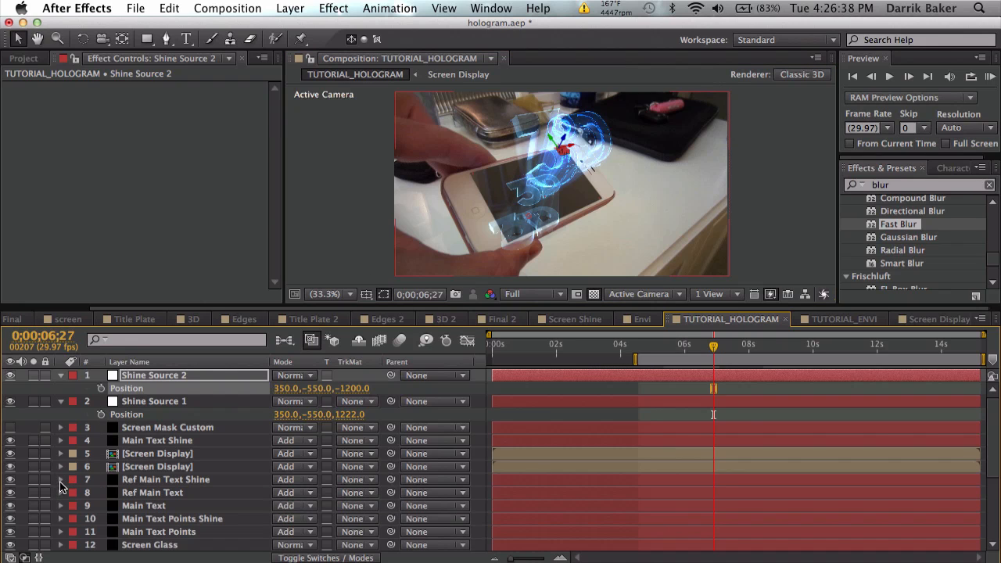
pyautogui.click(33, 545)
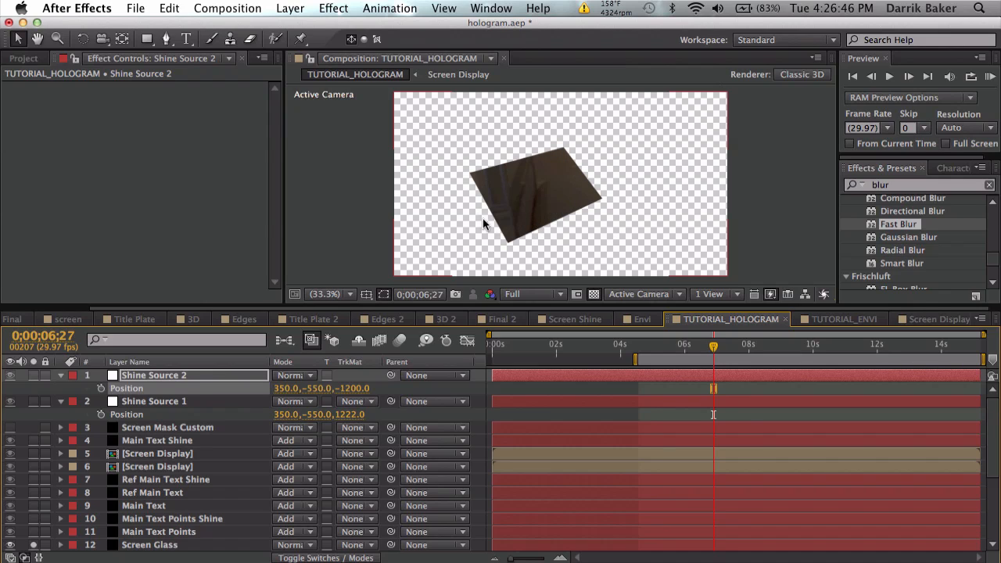
pyautogui.click(182, 545)
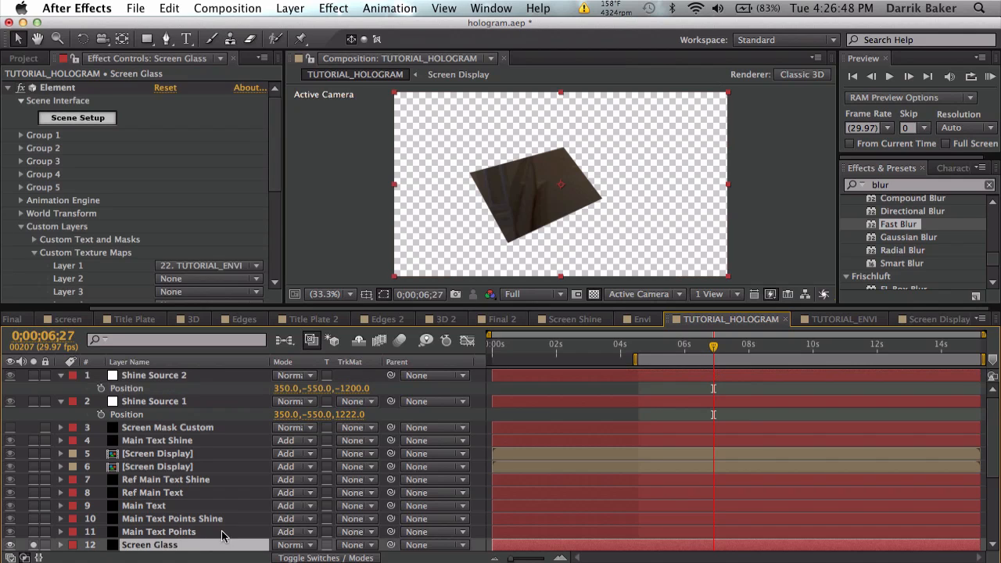
pyautogui.press('super+d')
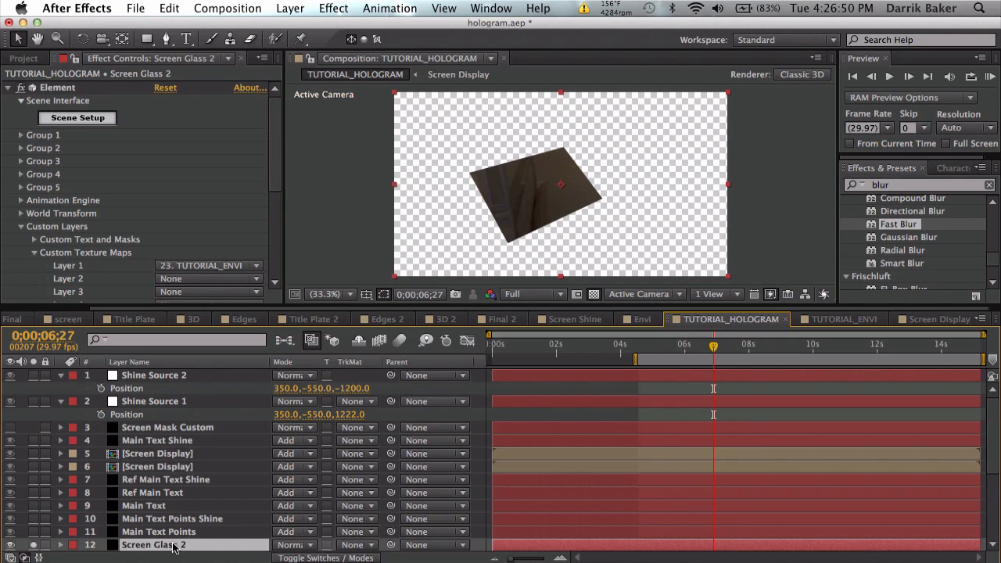
pyautogui.moveTo(174, 546); pyautogui.dragTo(189, 484)
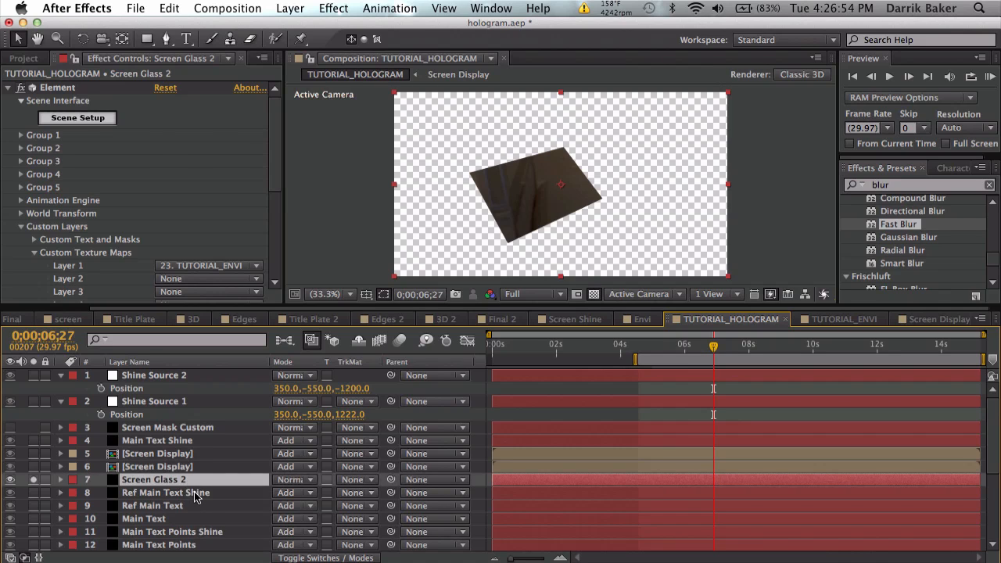
# Set Ref Main Text Shine's track matte to Alpha Matte "Screen Glass 2"
pyautogui.click(194, 492)
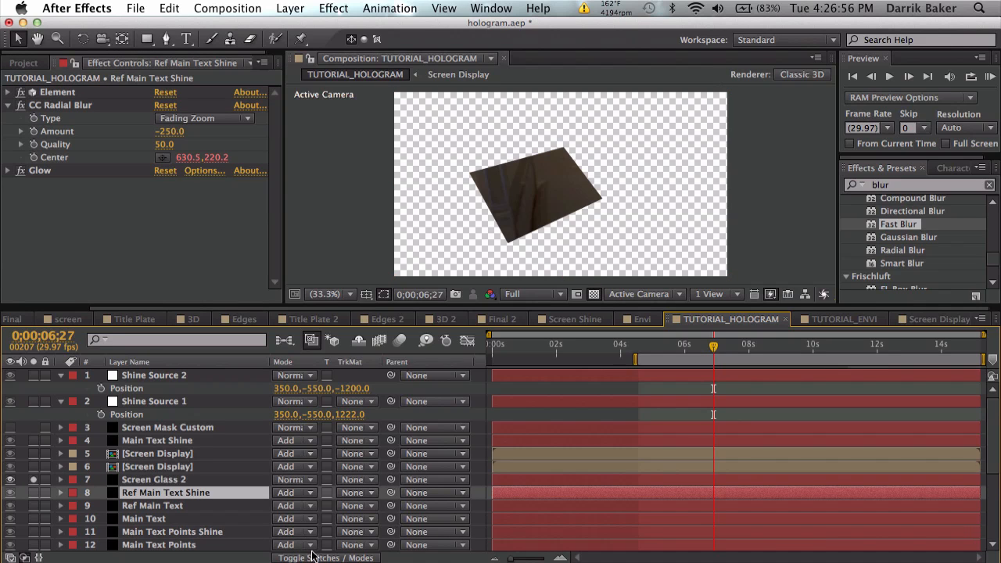
pyautogui.click(360, 493)
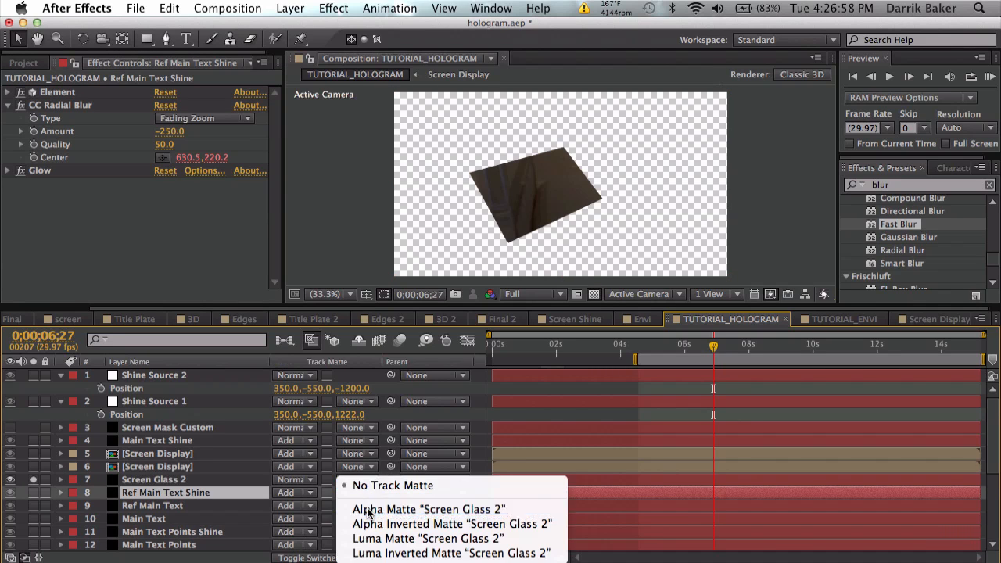
pyautogui.click(370, 509)
# Solo Ref Main Text Shine alongside Screen Glass and turn off the transparency grid to check the masked shine
pyautogui.scroll(-1, 141, 468)
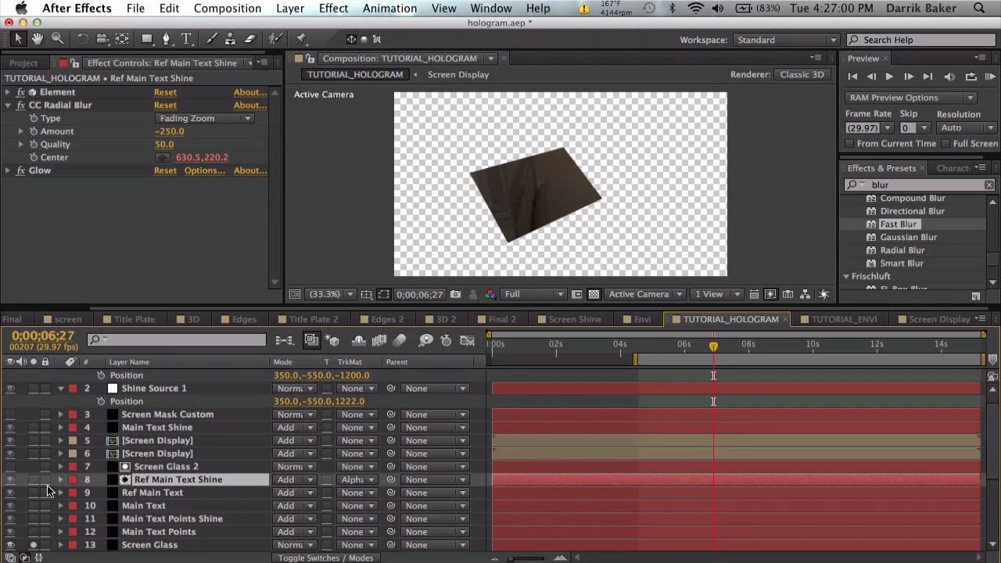
pyautogui.click(33, 480)
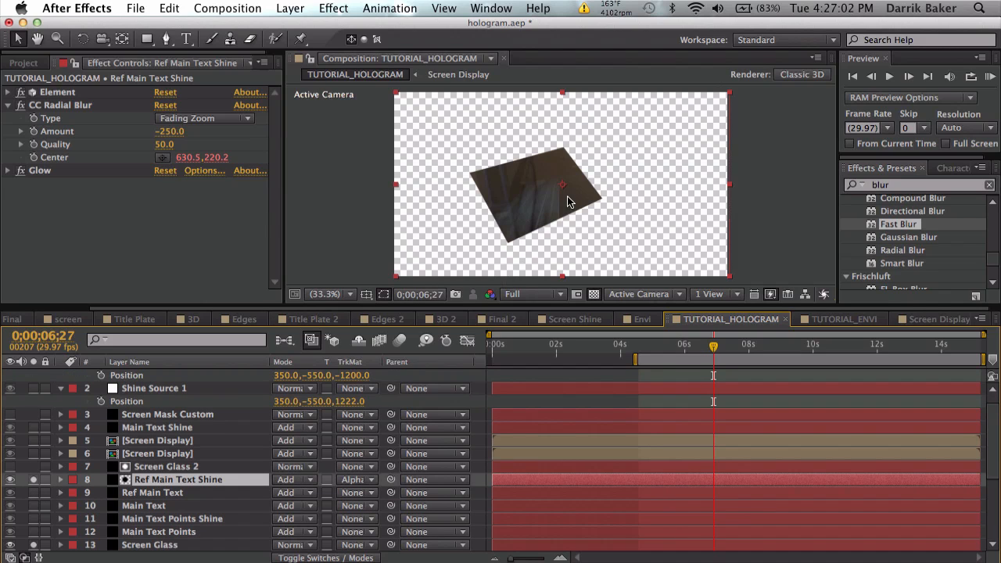
pyautogui.click(593, 294)
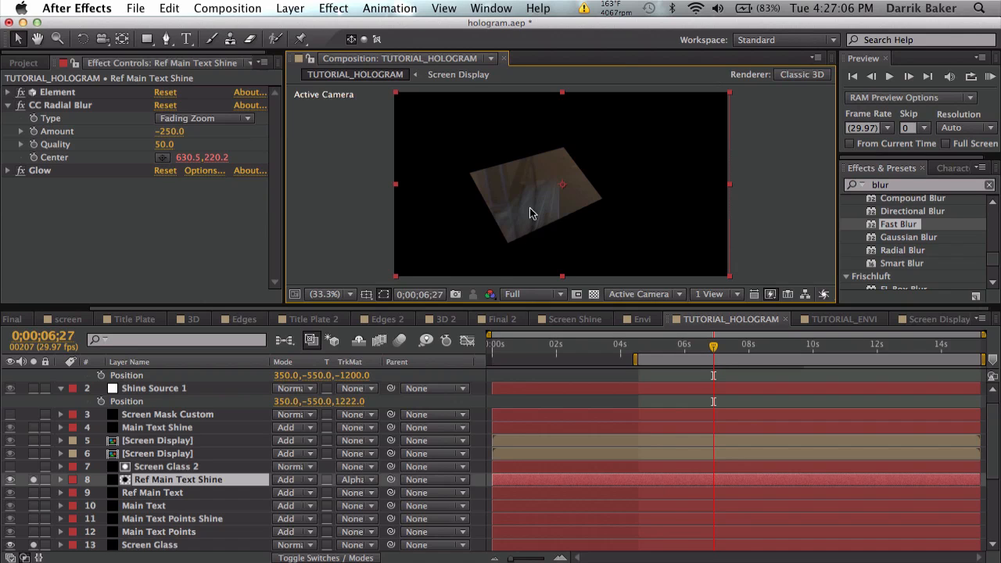
# Duplicate Screen Glass again, place the copy directly above Ref Main Text and use it as that layer's Alpha Matte
pyautogui.scroll(-3, 207, 473)
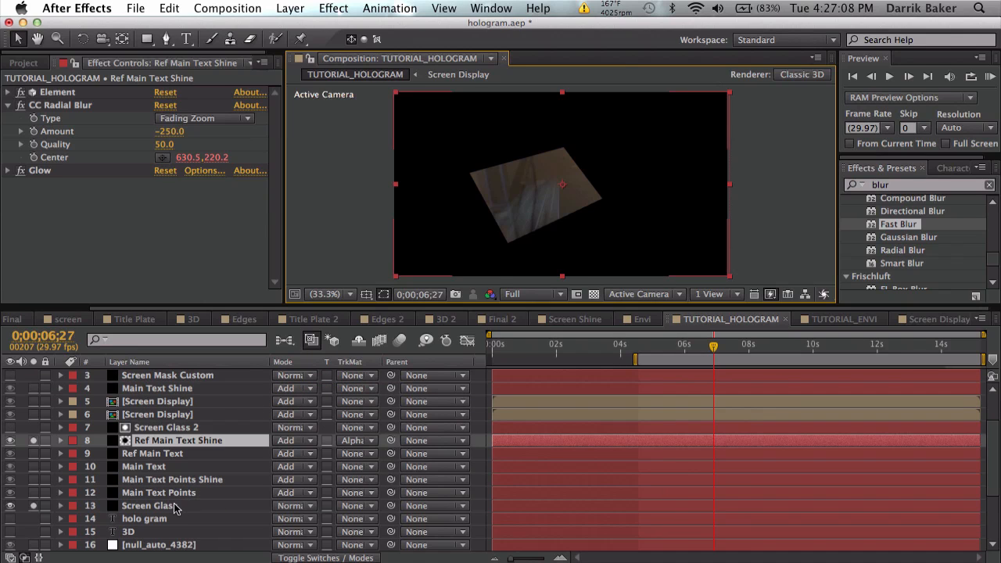
pyautogui.click(174, 505)
pyautogui.press('super+d')
pyautogui.moveTo(178, 508); pyautogui.dragTo(186, 450)
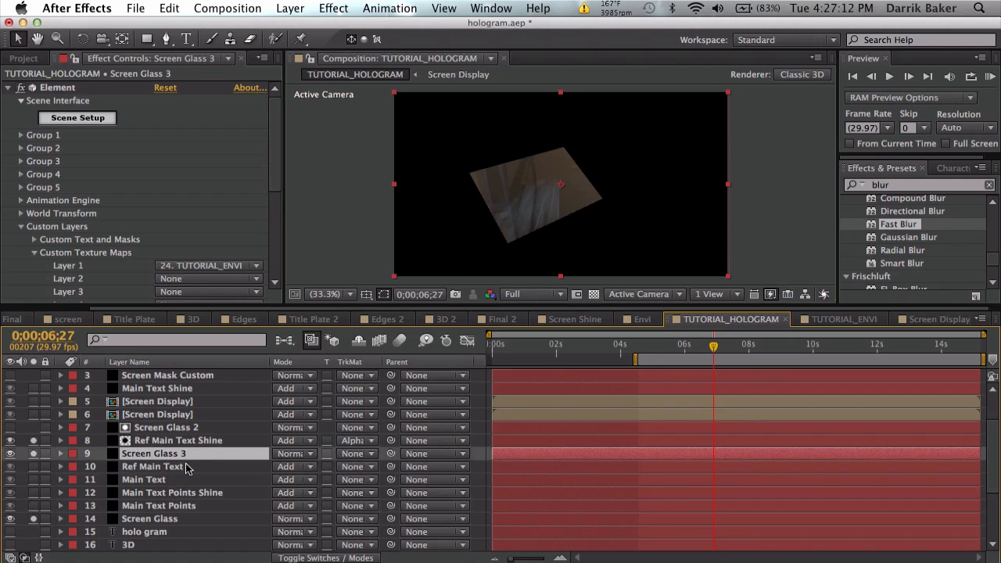
pyautogui.click(337, 467)
pyautogui.click(352, 467)
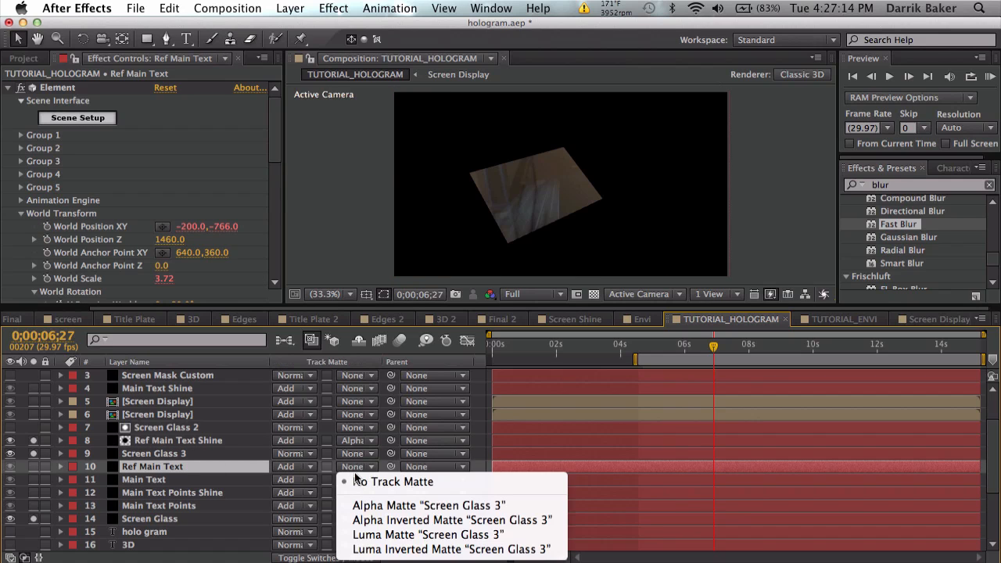
pyautogui.click(356, 507)
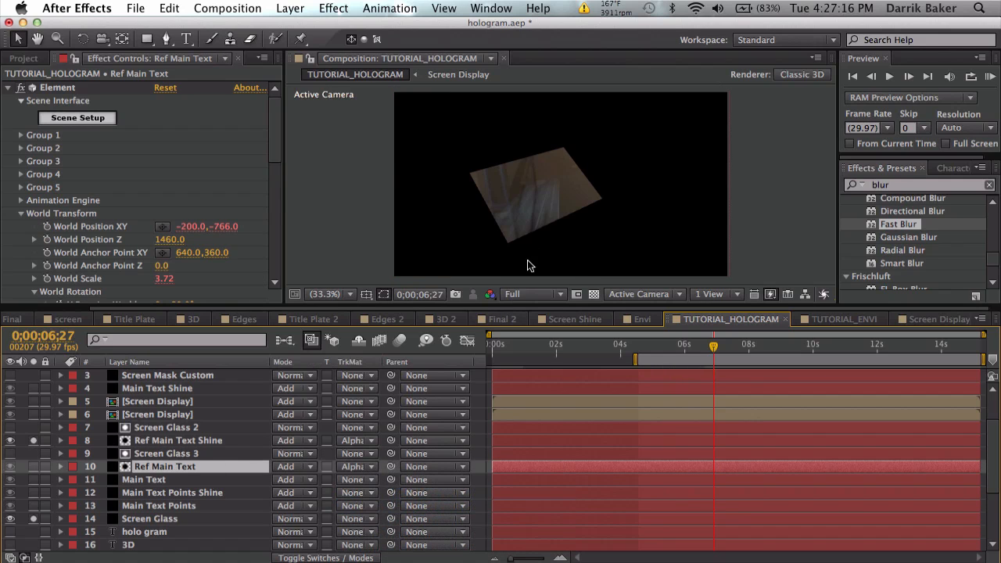
# Solo Ref Main Text to check its masked reflection around 0;00;06;17, and unsolo all layers to restore the full composite
pyautogui.click(33, 466)
pyautogui.moveTo(712, 346); pyautogui.dragTo(702, 350)
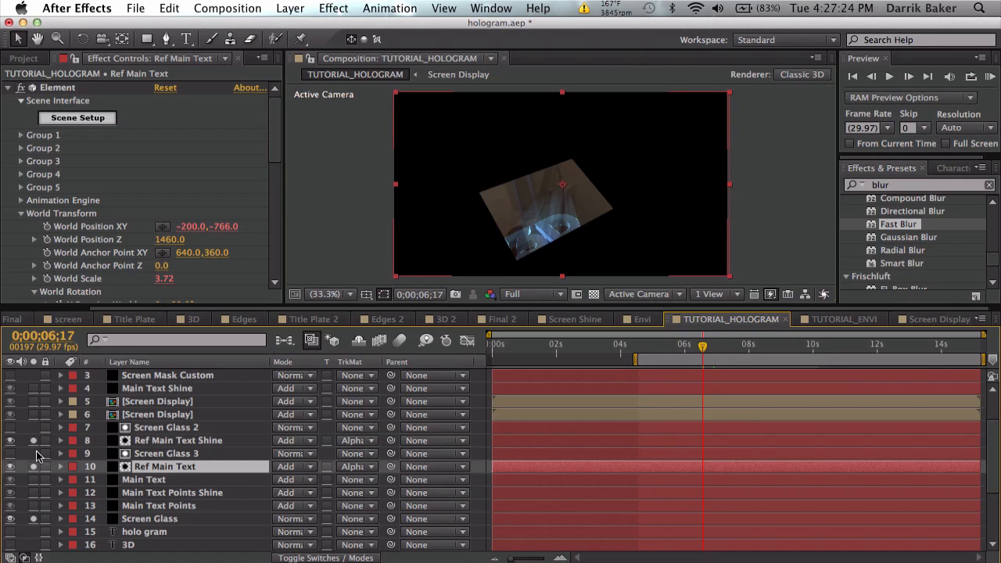
pyautogui.moveTo(32, 441); pyautogui.dragTo(35, 534)
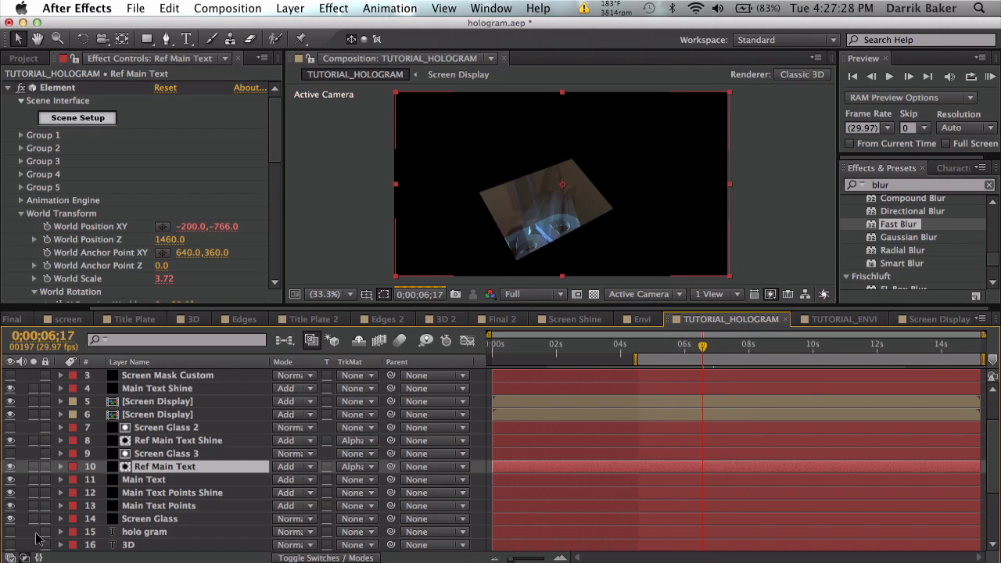
pyautogui.click(36, 539)
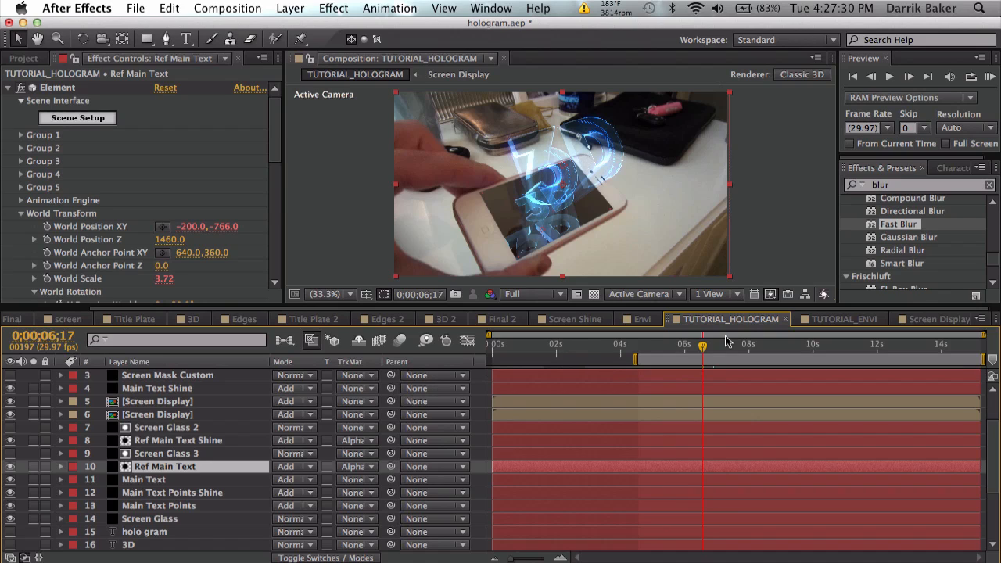
pyautogui.click(752, 344)
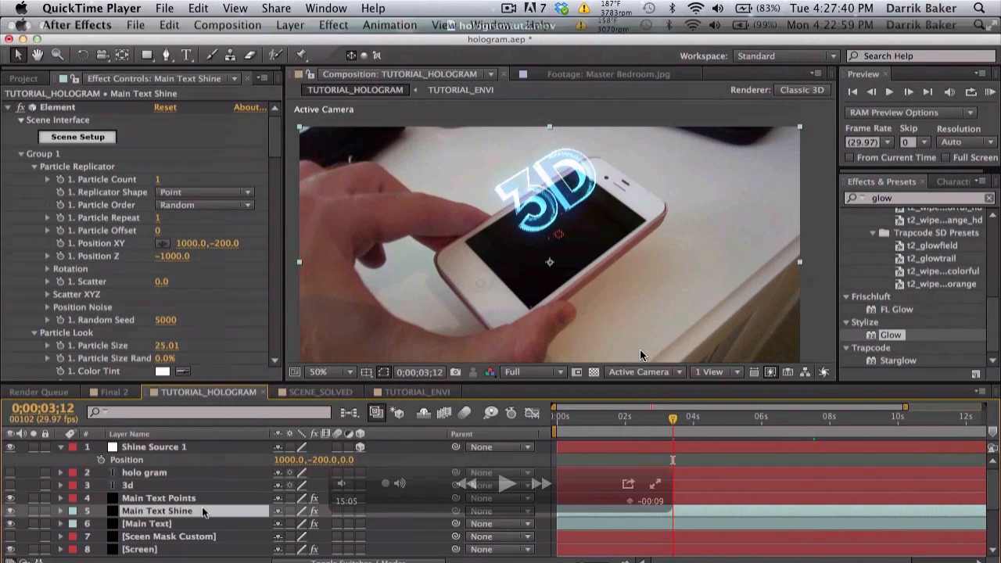
# Switch to QuickTime Player, close the open screen recording, and scrub through hologramfixed.mov to examine the hologram and its screen reflection
pyautogui.click(9, 26)
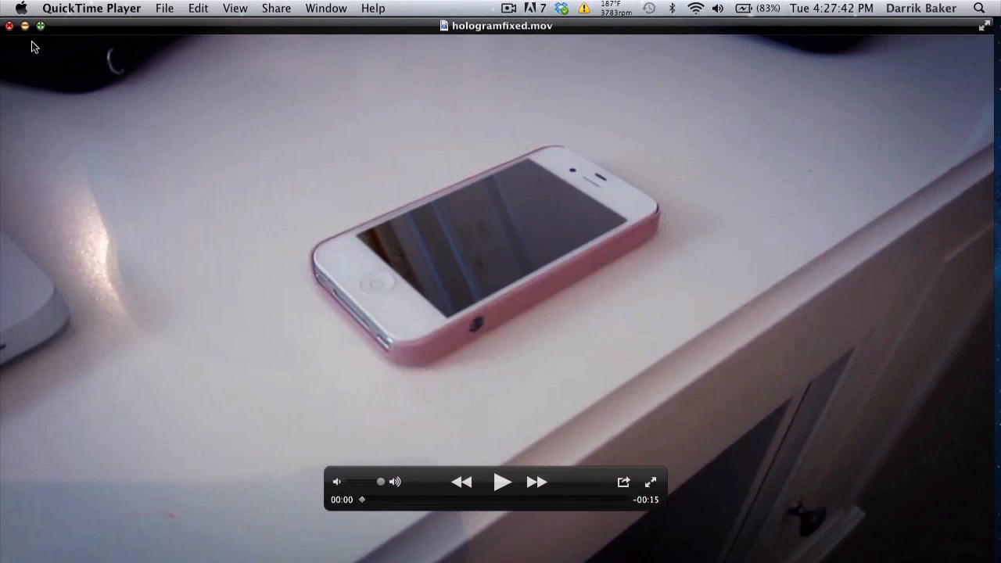
pyautogui.moveTo(365, 499); pyautogui.dragTo(389, 502)
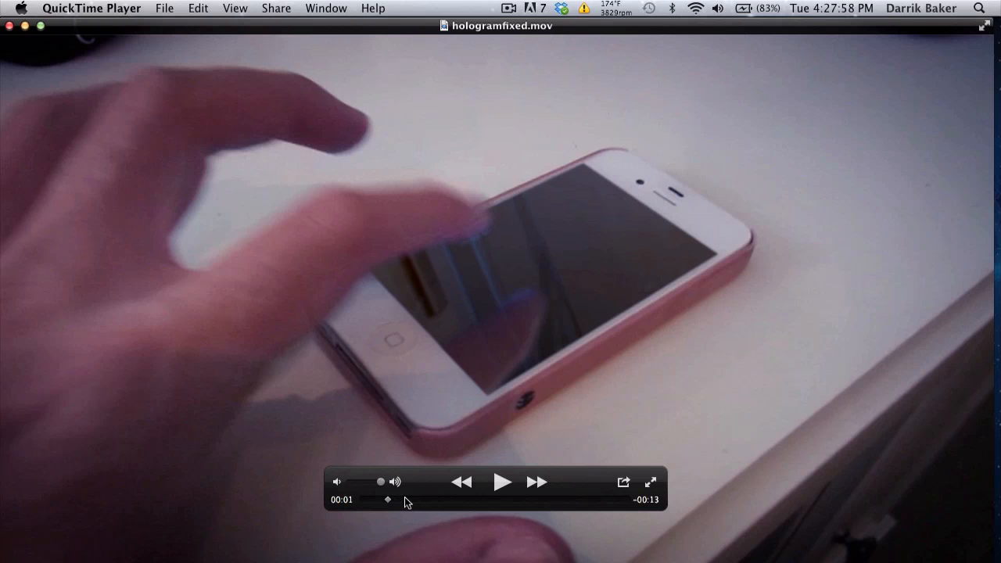
pyautogui.moveTo(386, 500); pyautogui.dragTo(461, 496)
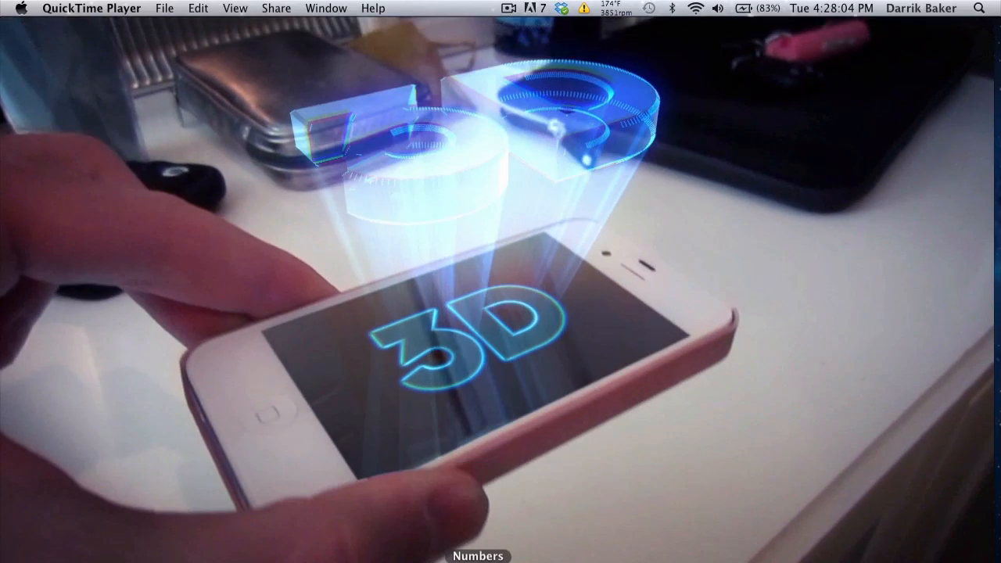
pyautogui.moveTo(485, 506)
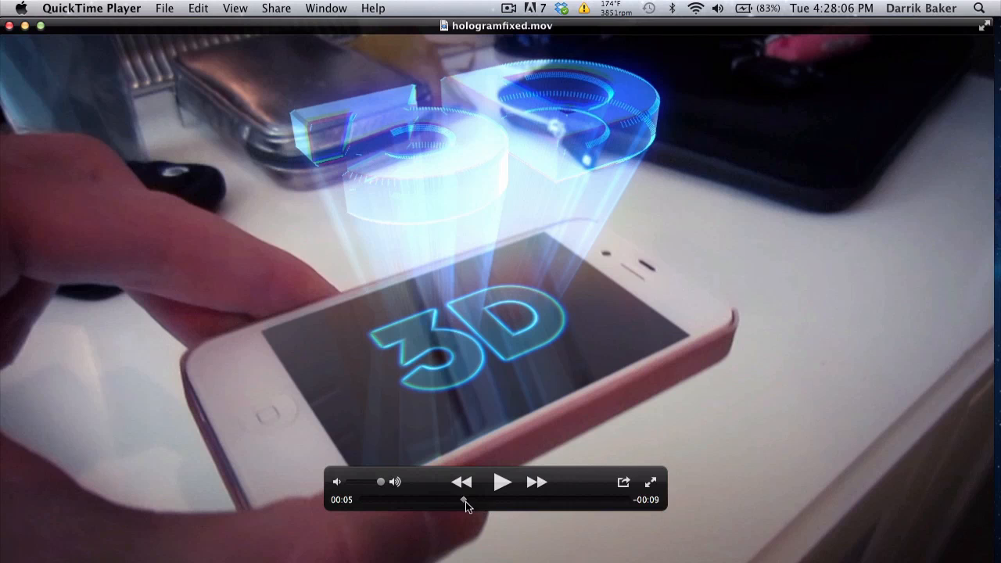
pyautogui.moveTo(465, 501); pyautogui.dragTo(478, 504)
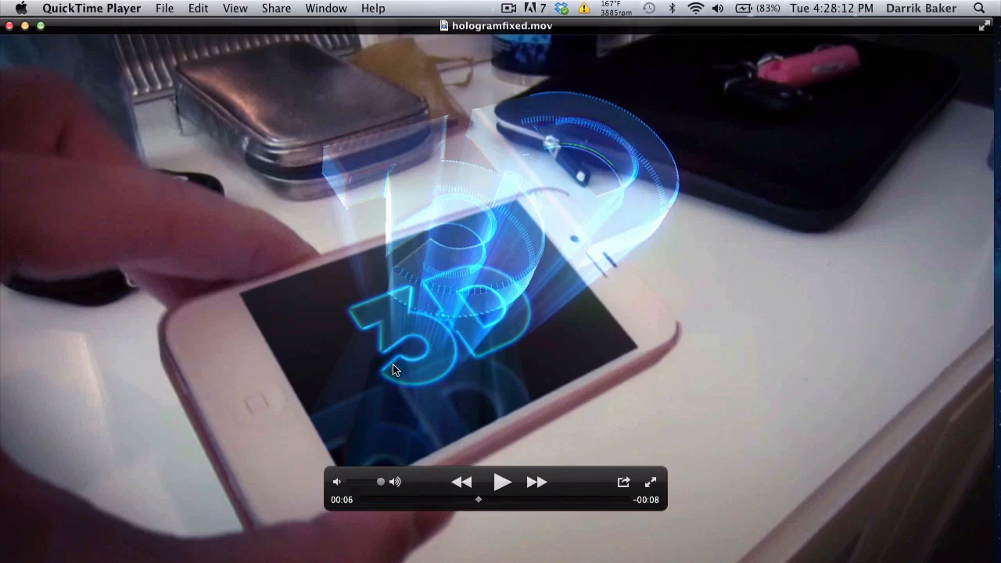
pyautogui.moveTo(482, 500); pyautogui.dragTo(420, 489)
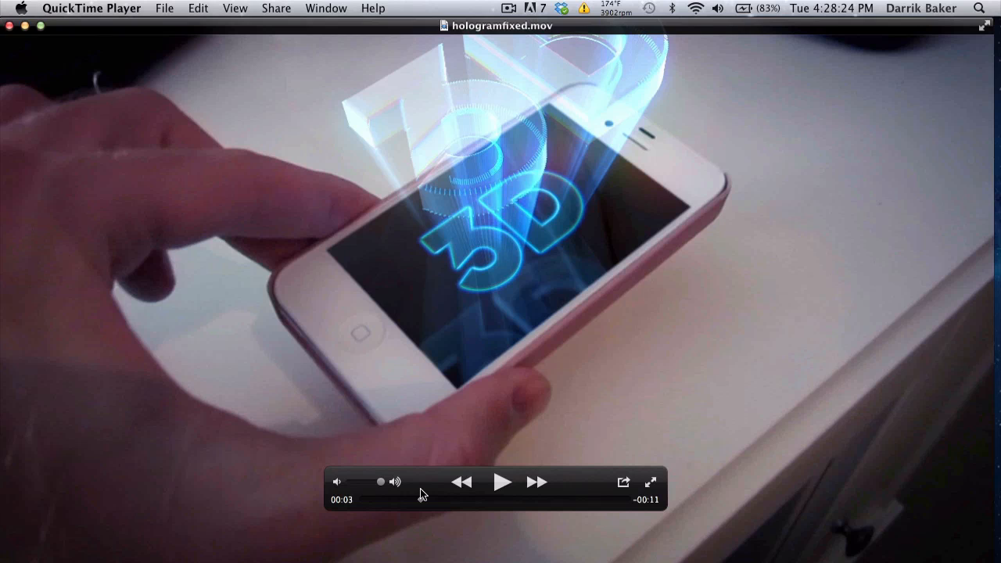